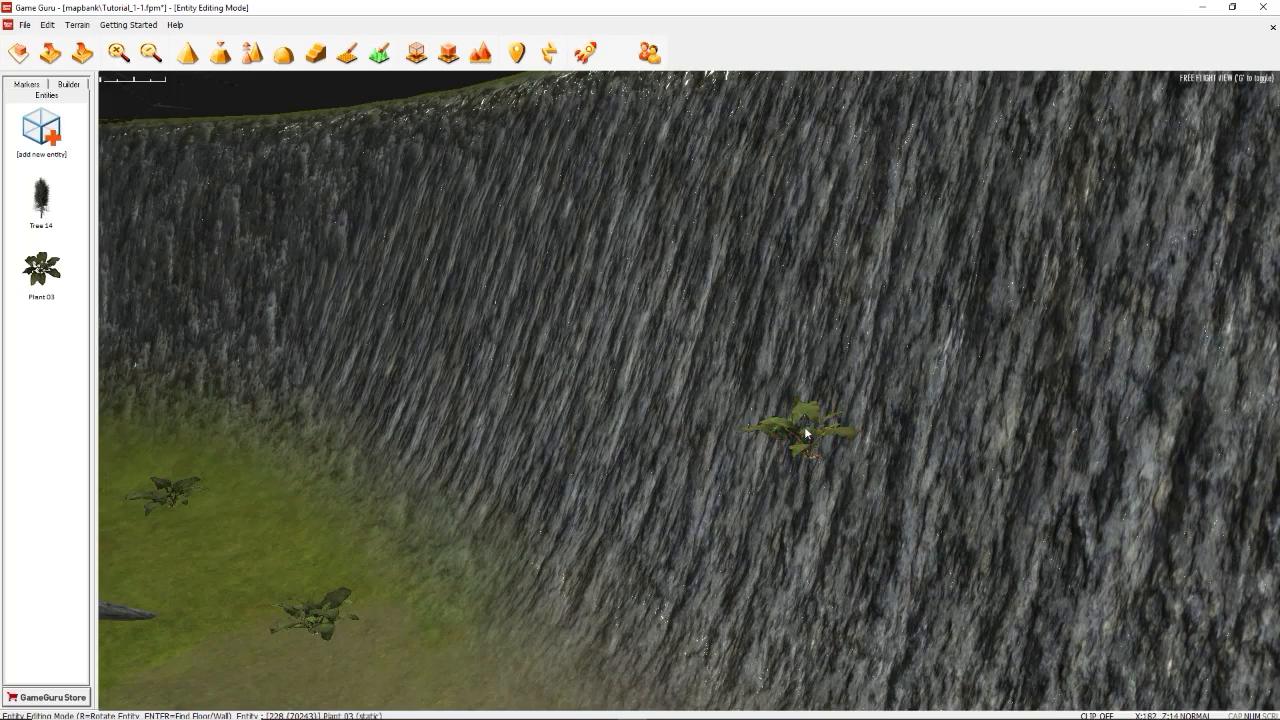
Step: Reposition a plant near the foot of the cliff
{"action": "right_click_drag", "start_coordinate": [805, 486], "coordinate": [783, 560]}
{"action": "key", "text": "w"}
{"action": "key", "text": "s"}
{"action": "left_click", "coordinate": [750, 552]}
{"action": "left_click_drag", "start_coordinate": [738, 560], "coordinate": [705, 414]}
Step: Delete the plant at the base of the cliff and the one stuck high on the rock wall
{"action": "right_click_drag", "start_coordinate": [705, 414], "coordinate": [1100, 514]}
{"action": "key", "text": "w"}
{"action": "key", "text": "w"}
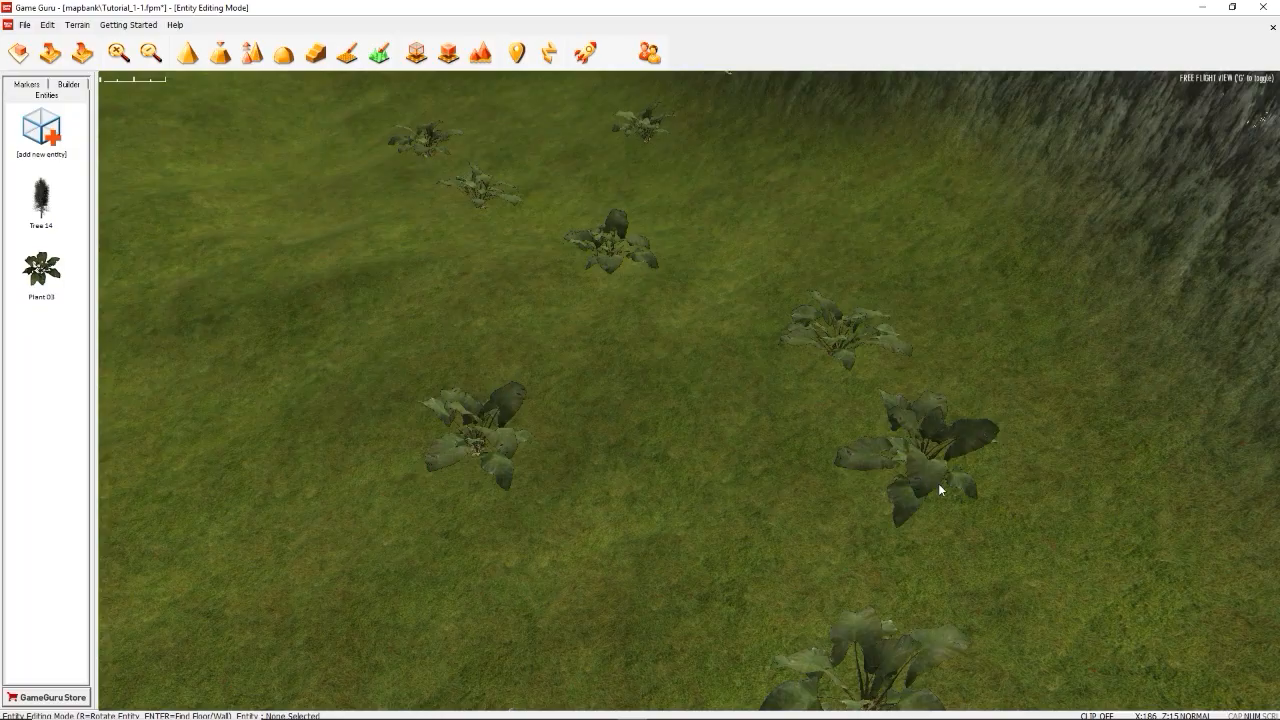
{"action": "key", "text": "s"}
{"action": "key", "text": "w"}
{"action": "right_click_drag", "start_coordinate": [770, 454], "coordinate": [790, 290]}
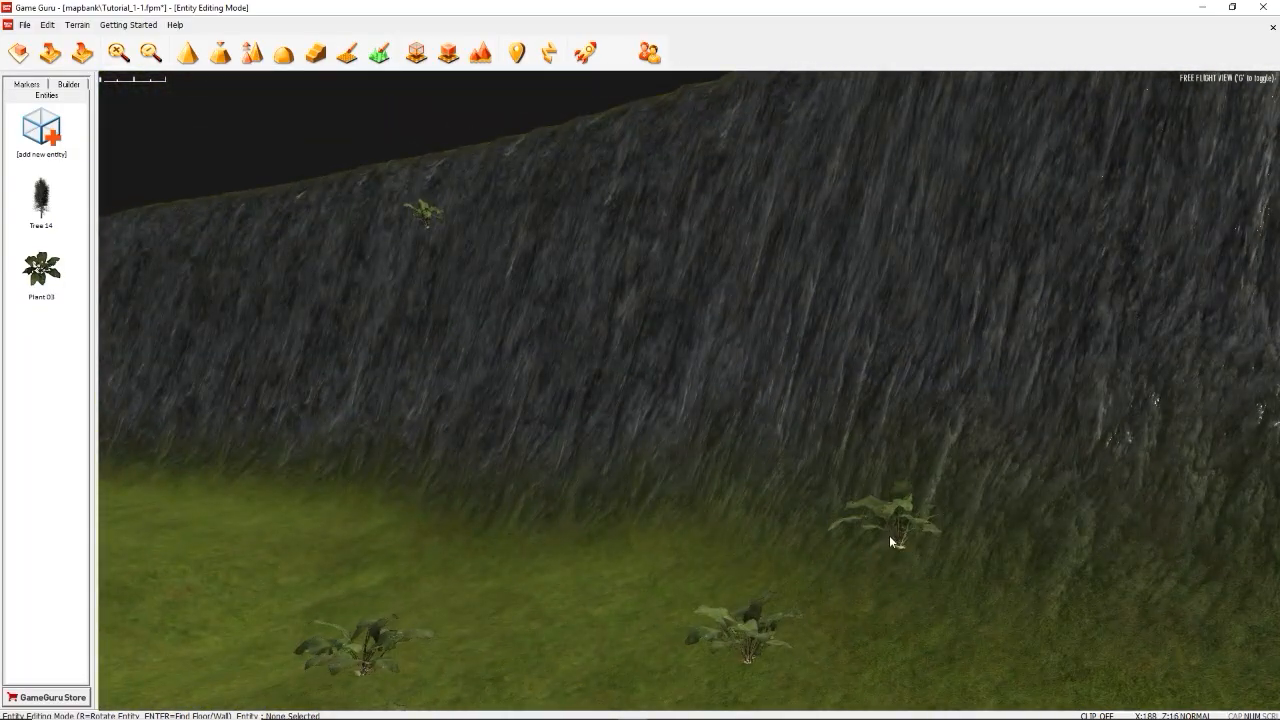
{"action": "left_click", "coordinate": [970, 593]}
{"action": "key", "text": "Delete"}
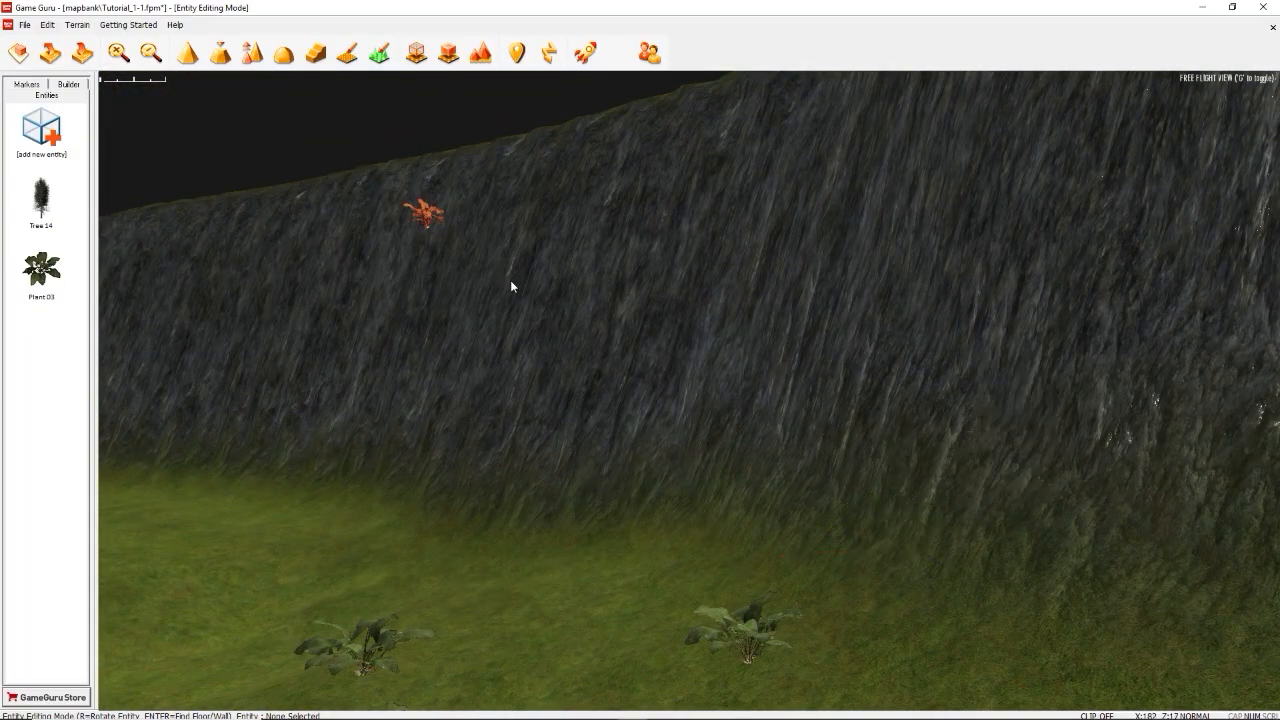
{"action": "right_click_drag", "start_coordinate": [578, 384], "coordinate": [240, 436]}
{"action": "key", "text": "w"}
{"action": "key", "text": "Delete"}
Step: Move one plant out of the overlapping cluster beside the dirt patch and raise it above the grass
{"action": "right_click_drag", "start_coordinate": [880, 563], "coordinate": [958, 554]}
{"action": "left_click", "coordinate": [835, 500]}
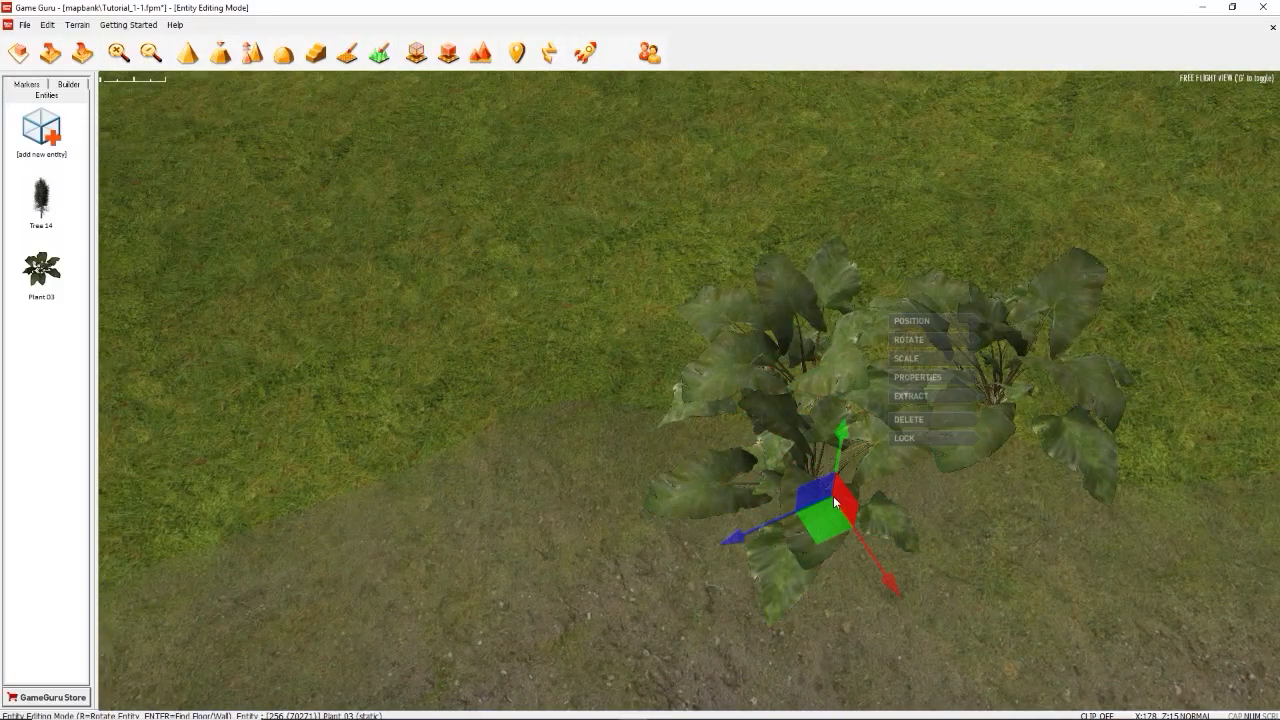
{"action": "scroll", "coordinate": [834, 502], "scroll_direction": "down", "scroll_amount": 3}
{"action": "left_click_drag", "start_coordinate": [783, 489], "coordinate": [1116, 427]}
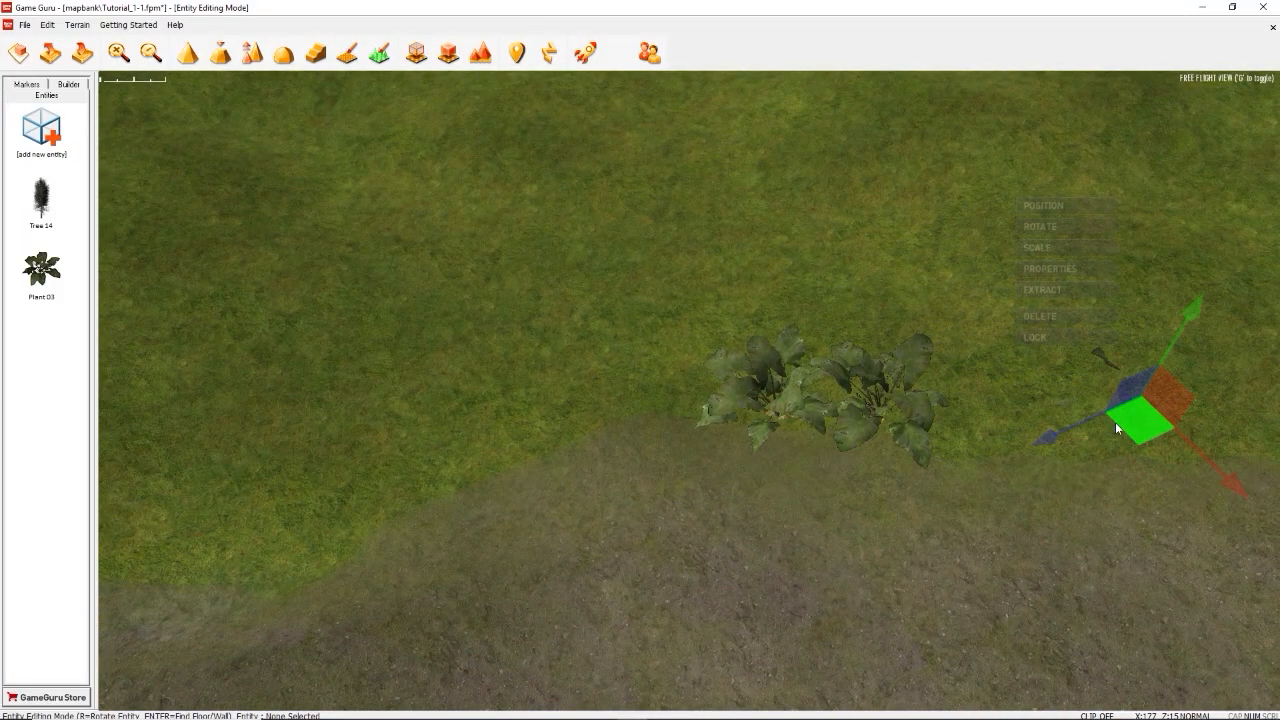
{"action": "left_click", "coordinate": [1195, 303]}
{"action": "left_click_drag", "start_coordinate": [1216, 487], "coordinate": [1210, 484]}
{"action": "scroll", "coordinate": [1070, 425], "scroll_direction": "down", "scroll_amount": 2}
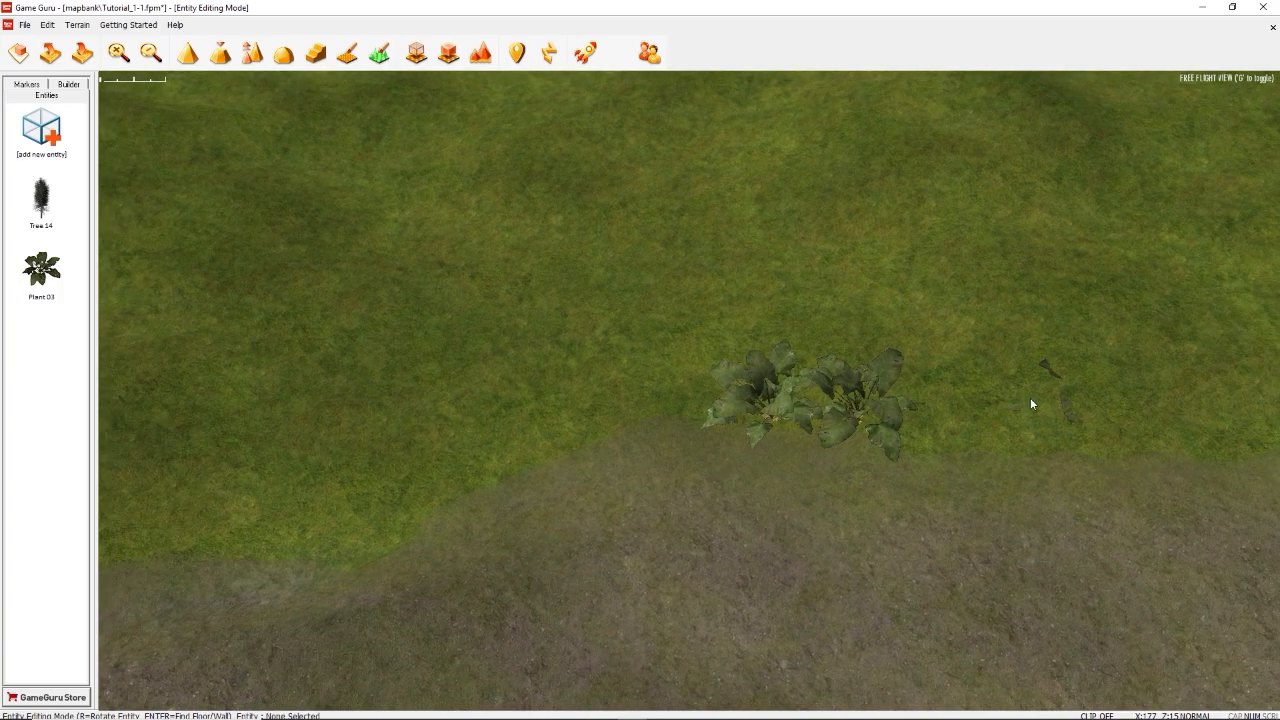
{"action": "left_click_drag", "start_coordinate": [1211, 545], "coordinate": [1209, 542]}
{"action": "left_click_drag", "start_coordinate": [1098, 338], "coordinate": [1104, 302]}
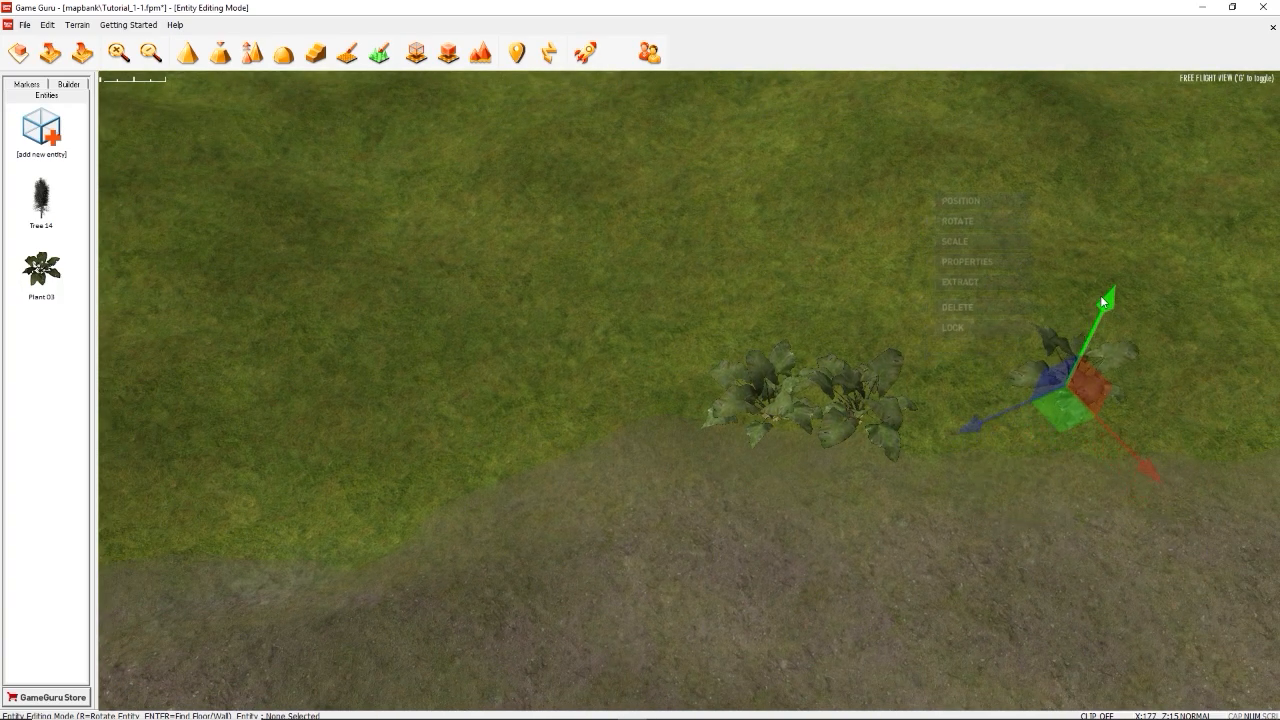
Step: Fine-tune the moved plant's height so its stems sit at ground level
{"action": "key", "text": "w"}
{"action": "mouse_move", "coordinate": [1103, 294]}
{"action": "right_mouse_down"}
{"action": "mouse_move", "coordinate": [1106, 335]}
{"action": "mouse_move", "coordinate": [1140, 345]}
{"action": "mouse_move", "coordinate": [1110, 235]}
{"action": "mouse_move", "coordinate": [1115, 290]}
{"action": "right_mouse_up"}
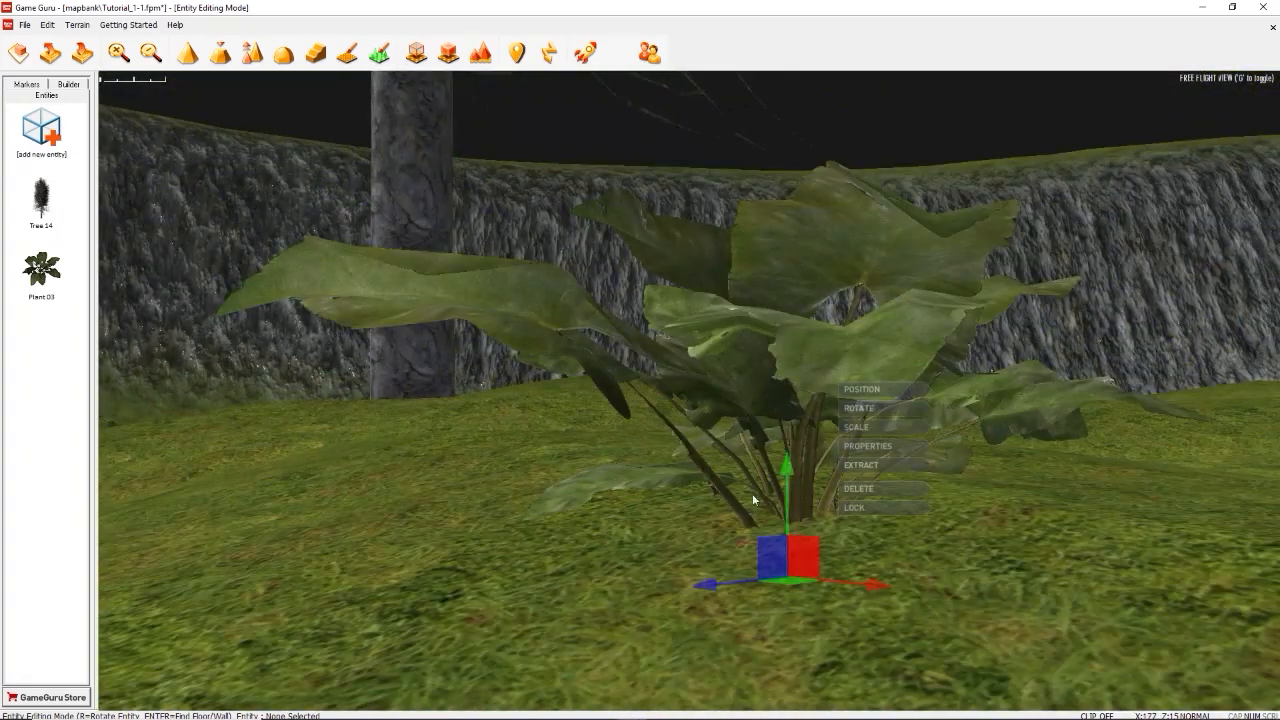
{"action": "left_click_drag", "start_coordinate": [790, 474], "coordinate": [899, 436]}
{"action": "left_click", "coordinate": [948, 587]}
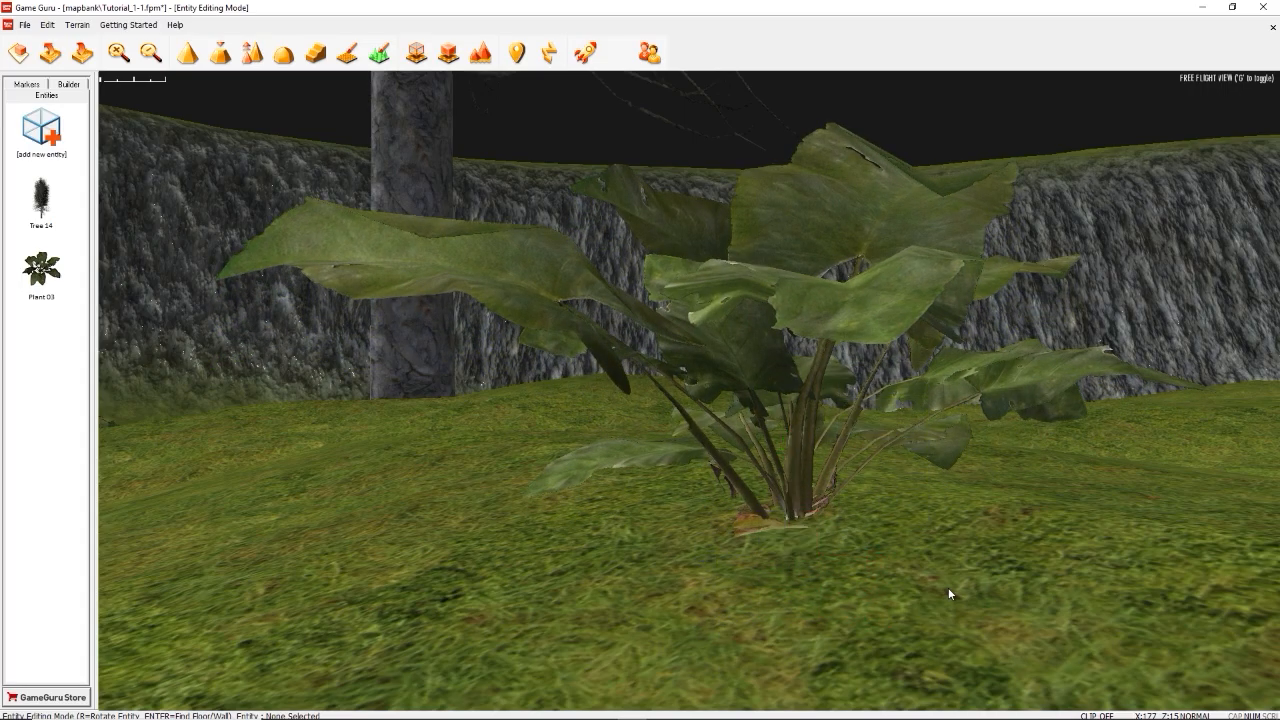
Step: Move the plant growing against the large tree's root to a new spot nearby
{"action": "key", "text": "w"}
{"action": "right_click_drag", "start_coordinate": [902, 577], "coordinate": [1215, 580]}
{"action": "key", "text": "w"}
{"action": "mouse_move", "coordinate": [750, 400]}
{"action": "right_mouse_down"}
{"action": "mouse_move", "coordinate": [752, 310]}
{"action": "mouse_move", "coordinate": [745, 435]}
{"action": "mouse_move", "coordinate": [750, 420]}
{"action": "right_mouse_up"}
{"action": "key", "text": "s"}
{"action": "key", "text": "w"}
{"action": "left_click", "coordinate": [670, 386]}
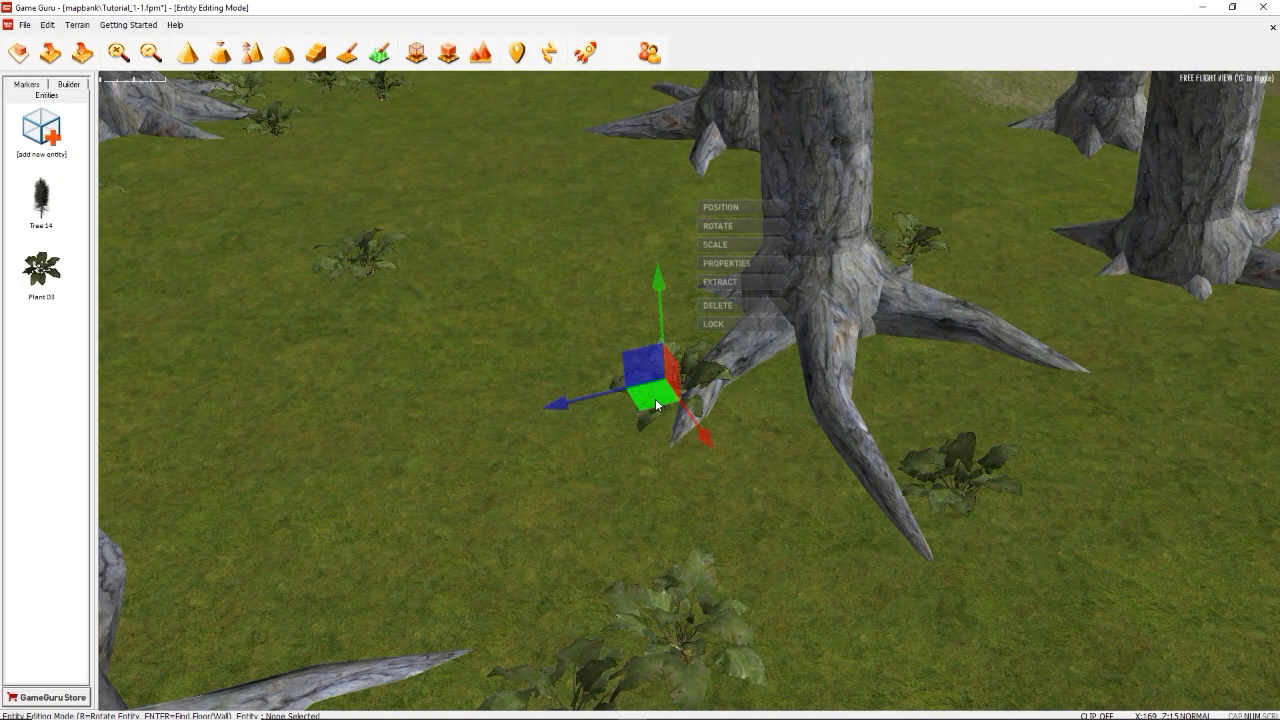
{"action": "left_click_drag", "start_coordinate": [656, 405], "coordinate": [690, 342]}
Step: Reposition another plant on the grass in the forest area
{"action": "key", "text": "d"}
{"action": "right_click_drag", "start_coordinate": [948, 333], "coordinate": [1000, 325]}
{"action": "key", "text": "w"}
{"action": "left_click", "coordinate": [676, 403]}
{"action": "left_click_drag", "start_coordinate": [698, 413], "coordinate": [643, 516]}
Step: Delete two groups of surplus plants from the forest floor
{"action": "right_click_drag", "start_coordinate": [662, 502], "coordinate": [760, 528]}
{"action": "key", "text": "w"}
{"action": "key", "text": "w"}
{"action": "key", "text": "s"}
{"action": "left_click_drag", "start_coordinate": [435, 232], "coordinate": [845, 445]}
{"action": "key", "text": "Delete"}
{"action": "left_click_drag", "start_coordinate": [613, 374], "coordinate": [960, 606]}
{"action": "key", "text": "Delete"}
Step: Rearrange crowded plants among the trees and delete a further group of them
{"action": "left_click_drag", "start_coordinate": [386, 354], "coordinate": [642, 528]}
{"action": "left_click_drag", "start_coordinate": [525, 513], "coordinate": [340, 258]}
{"action": "left_click", "coordinate": [605, 630]}
{"action": "left_click_drag", "start_coordinate": [590, 675], "coordinate": [632, 170]}
{"action": "left_click_drag", "start_coordinate": [823, 314], "coordinate": [972, 466]}
{"action": "key", "text": "Delete"}
Step: Thin out the next crowded patch by deleting a surplus plant
{"action": "right_click_drag", "start_coordinate": [972, 466], "coordinate": [1000, 318]}
{"action": "key", "text": "w"}
{"action": "left_click", "coordinate": [515, 294]}
{"action": "left_click", "coordinate": [897, 530]}
{"action": "left_click_drag", "start_coordinate": [516, 608], "coordinate": [516, 609]}
{"action": "key", "text": "Delete"}
Step: Delete the group of excess plants in the clearing near the cliff
{"action": "key", "text": "w"}
{"action": "right_click_drag", "start_coordinate": [704, 569], "coordinate": [850, 558]}
{"action": "key", "text": "w"}
{"action": "key", "text": "s"}
{"action": "key", "text": "w"}
{"action": "left_click_drag", "start_coordinate": [641, 553], "coordinate": [724, 634]}
{"action": "key", "text": "Delete"}
Step: Space out the overlapping plants in the clearing and pull one away from the nearby tree's root
{"action": "left_click", "coordinate": [756, 490]}
{"action": "left_click_drag", "start_coordinate": [782, 573], "coordinate": [578, 524]}
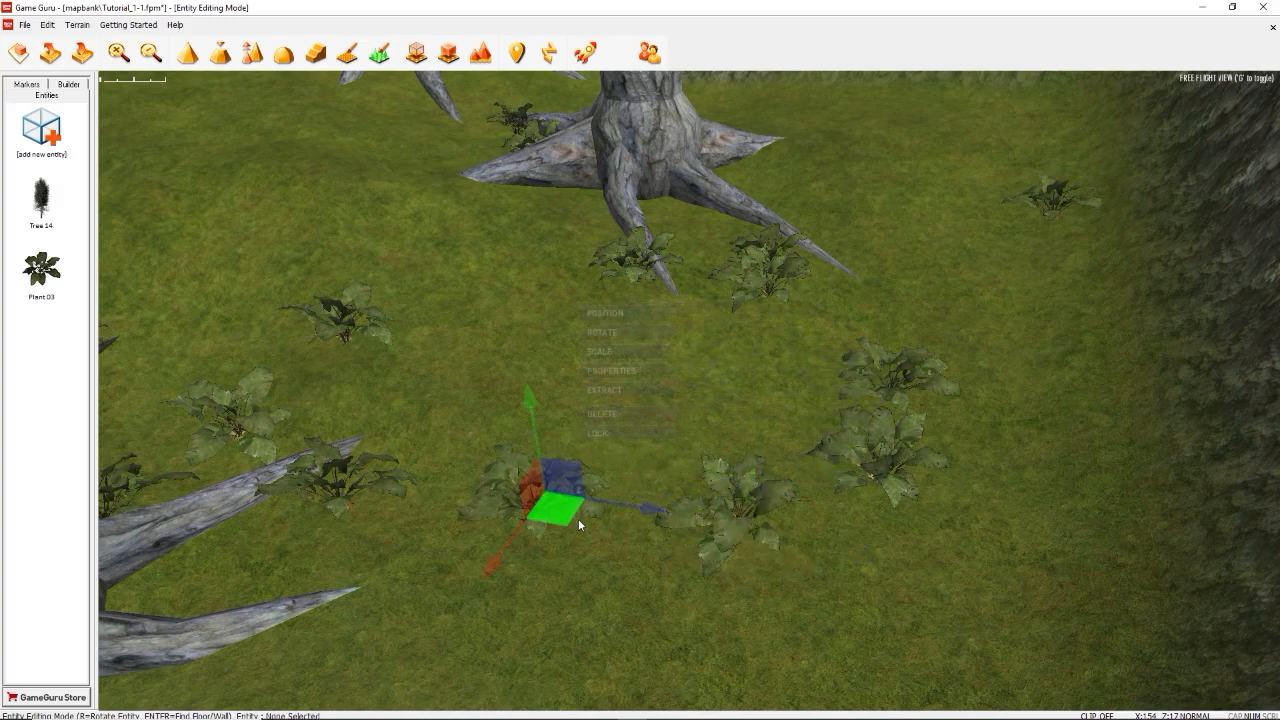
{"action": "left_click_drag", "start_coordinate": [748, 532], "coordinate": [856, 400]}
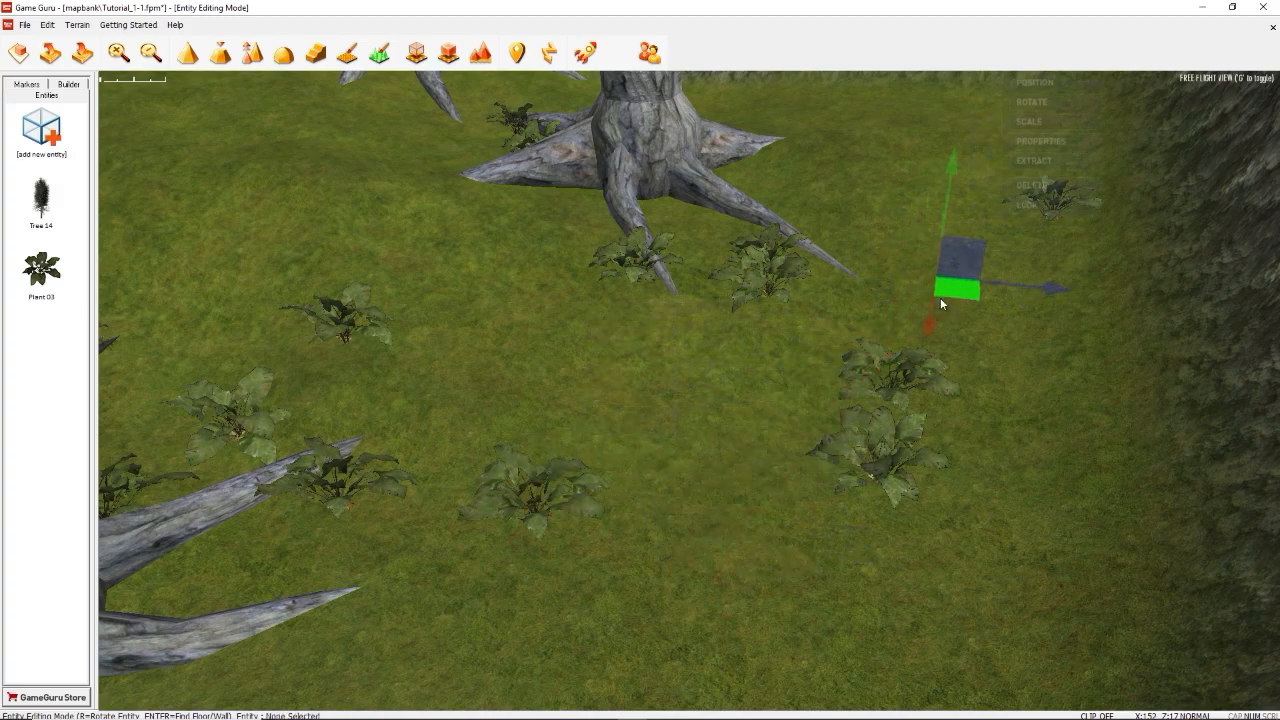
{"action": "left_click_drag", "start_coordinate": [910, 218], "coordinate": [769, 411]}
{"action": "left_click", "coordinate": [839, 320]}
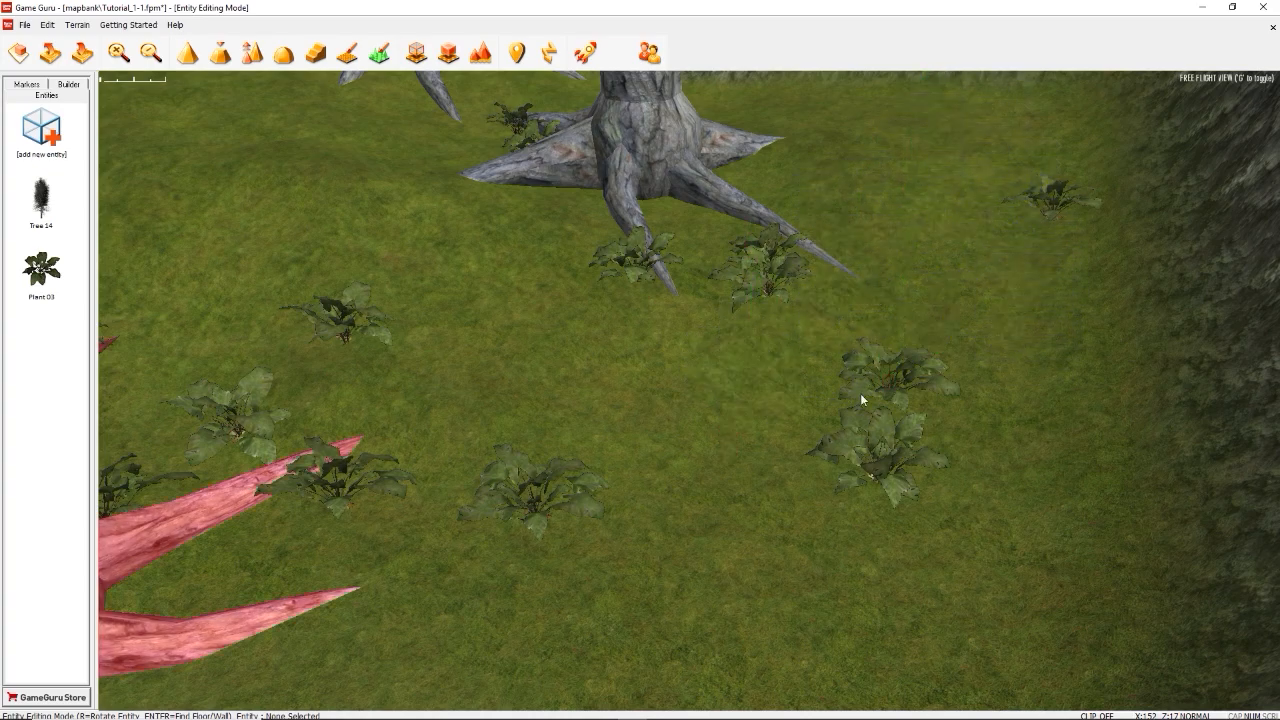
{"action": "left_click", "coordinate": [872, 463]}
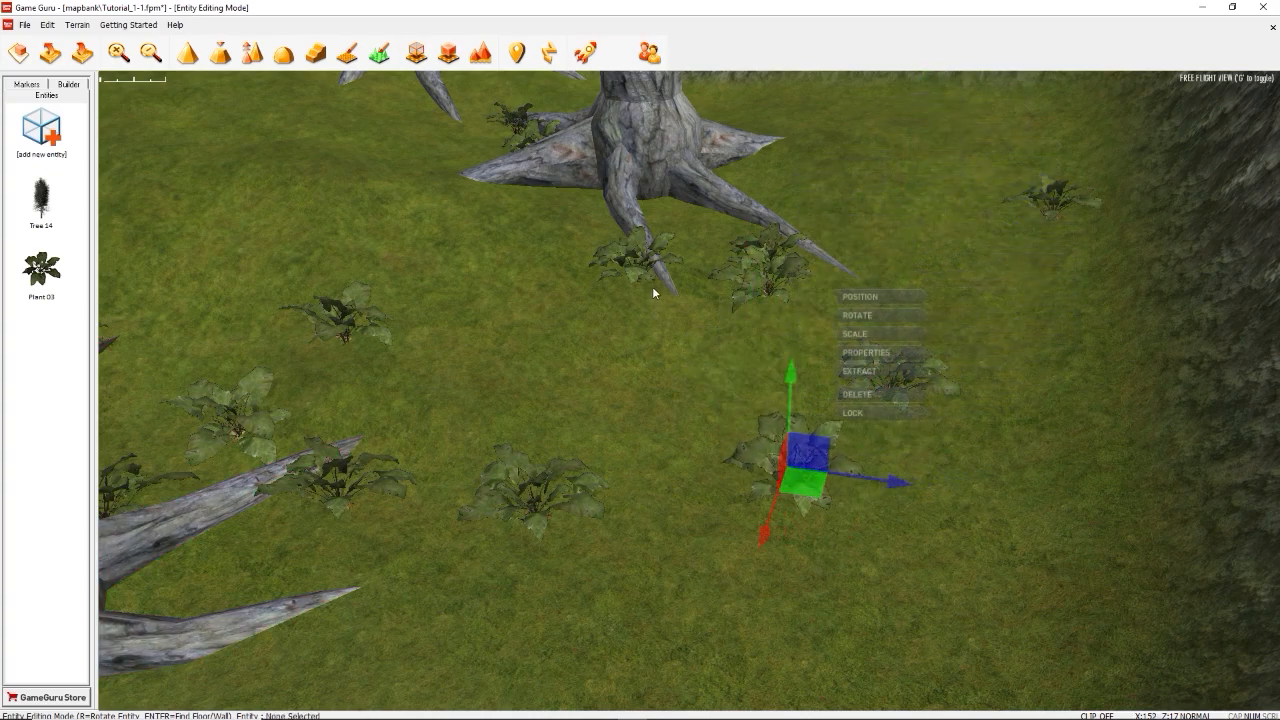
{"action": "left_click_drag", "start_coordinate": [645, 275], "coordinate": [627, 394]}
Step: Shift the large tree slightly sideways, away from the plant at its roots
{"action": "key", "text": "s"}
{"action": "right_click_drag", "start_coordinate": [627, 394], "coordinate": [818, 632]}
{"action": "left_click", "coordinate": [772, 472]}
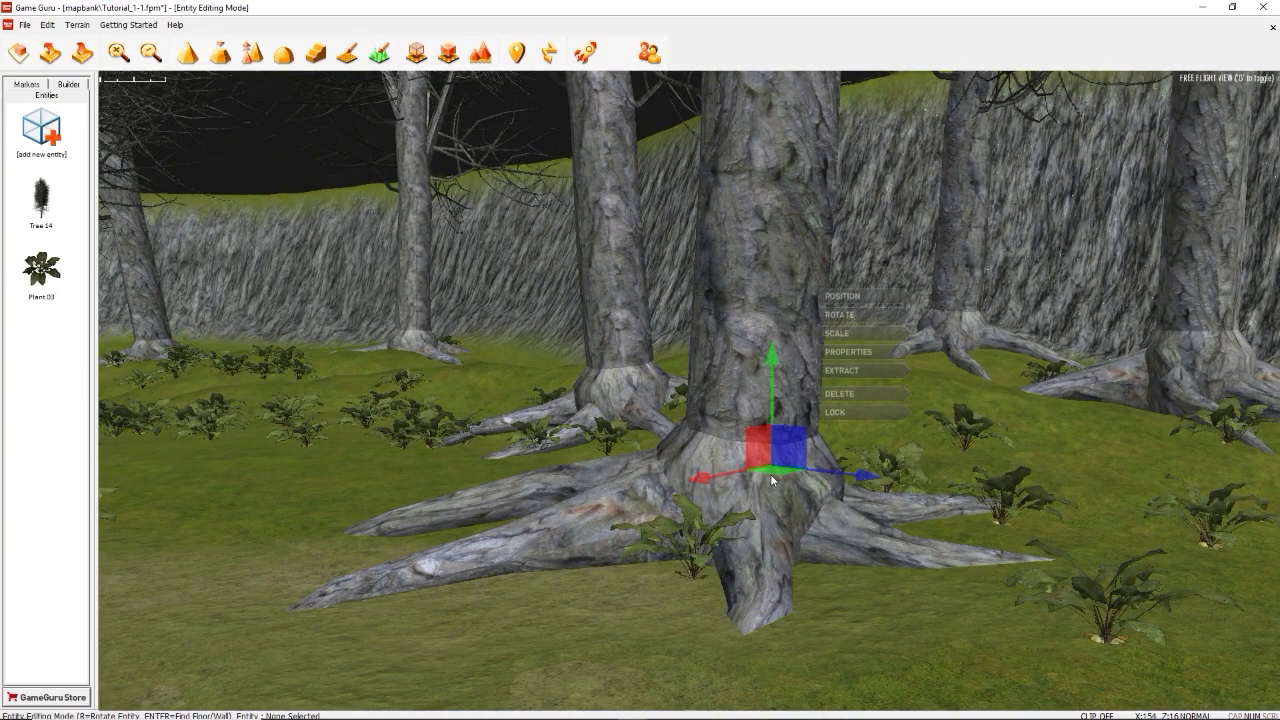
{"action": "left_click_drag", "start_coordinate": [770, 474], "coordinate": [791, 473]}
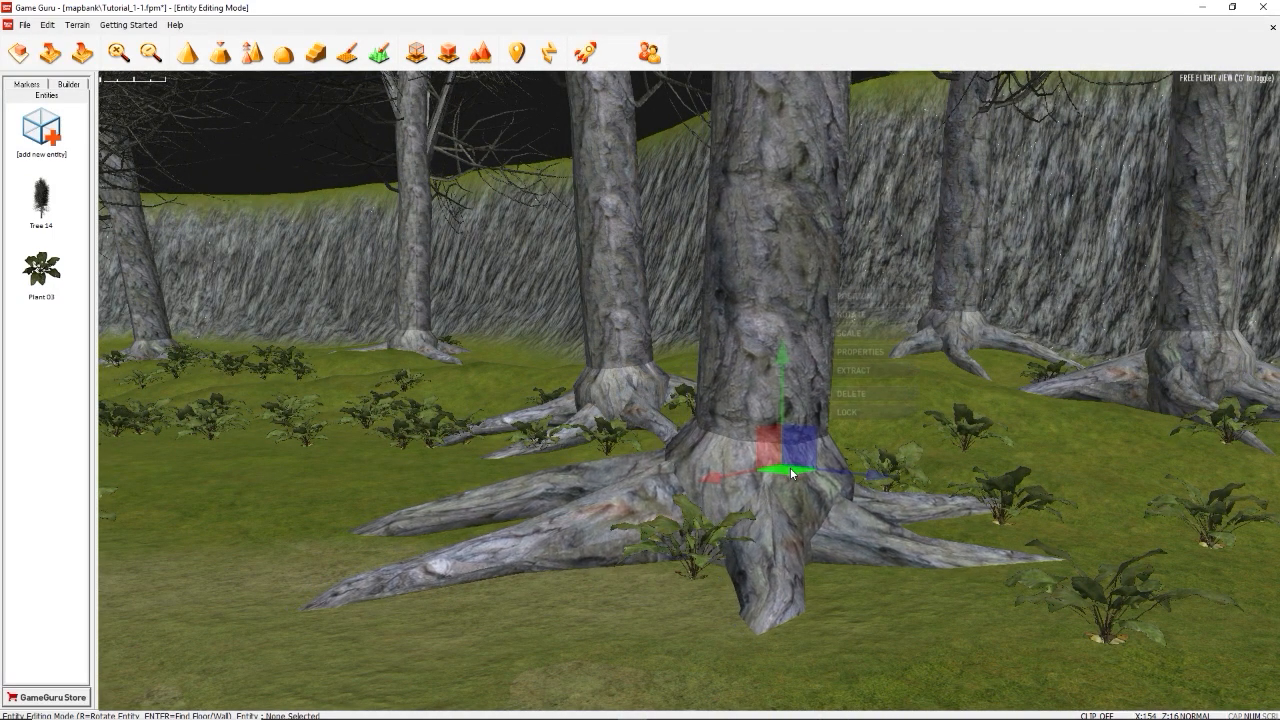
{"action": "left_click", "coordinate": [919, 594]}
Step: Reposition two plants around the spreading roots of the next tree
{"action": "key", "text": "w"}
{"action": "right_click_drag", "start_coordinate": [907, 603], "coordinate": [944, 631]}
{"action": "left_click", "coordinate": [677, 455]}
{"action": "left_click_drag", "start_coordinate": [677, 455], "coordinate": [688, 308]}
{"action": "left_click", "coordinate": [852, 475]}
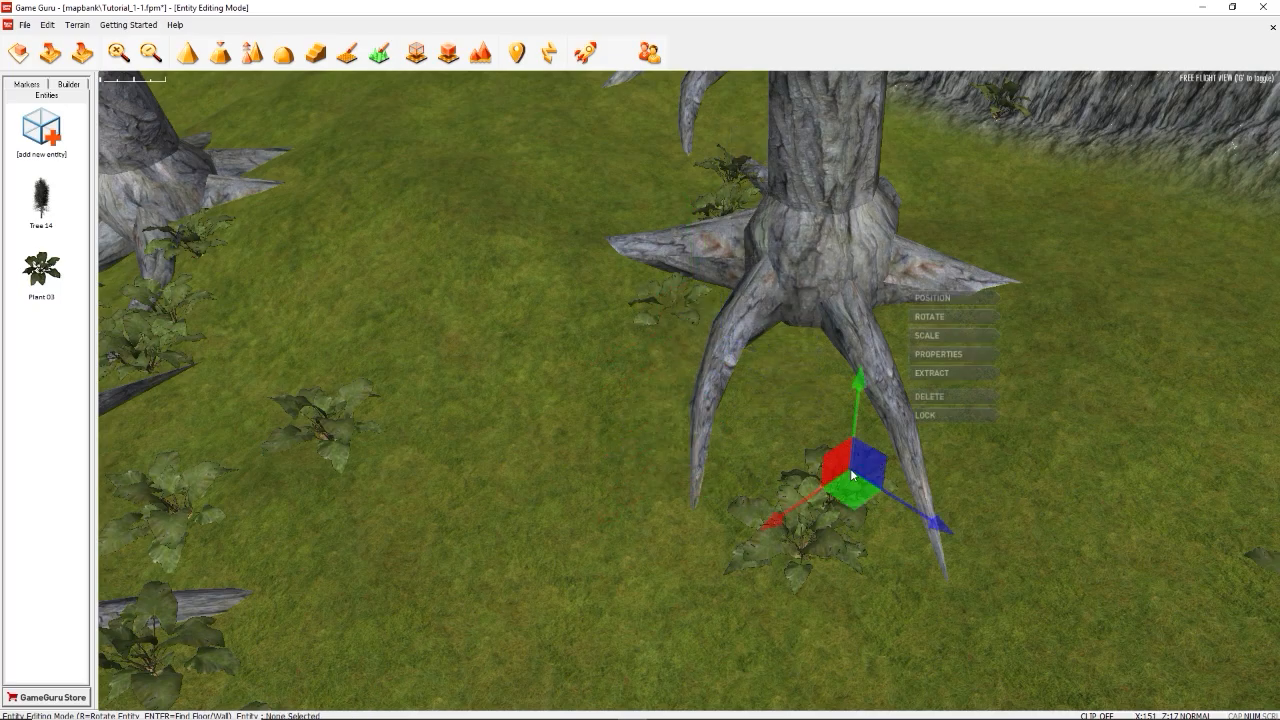
{"action": "left_click_drag", "start_coordinate": [845, 488], "coordinate": [831, 402]}
Step: Delete an unwanted plant near the tree roots
{"action": "right_click_drag", "start_coordinate": [831, 402], "coordinate": [639, 284]}
{"action": "left_click", "coordinate": [668, 513]}
{"action": "key", "text": "Delete"}
Step: Move the plants that overlap the roots of the tree by the cliff onto open grass
{"action": "right_click_drag", "start_coordinate": [674, 503], "coordinate": [752, 483]}
{"action": "key", "text": "w"}
{"action": "left_click", "coordinate": [724, 450]}
{"action": "left_click_drag", "start_coordinate": [751, 432], "coordinate": [774, 398]}
{"action": "key", "text": "s"}
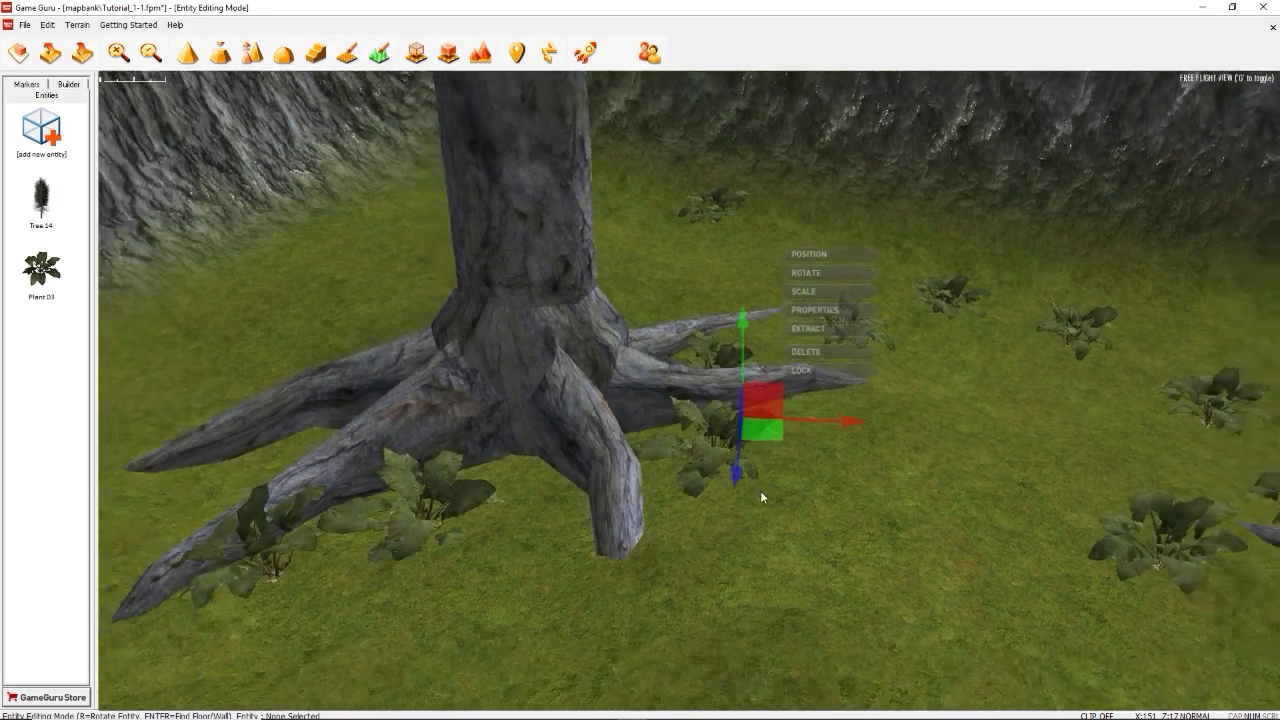
{"action": "left_click", "coordinate": [466, 509]}
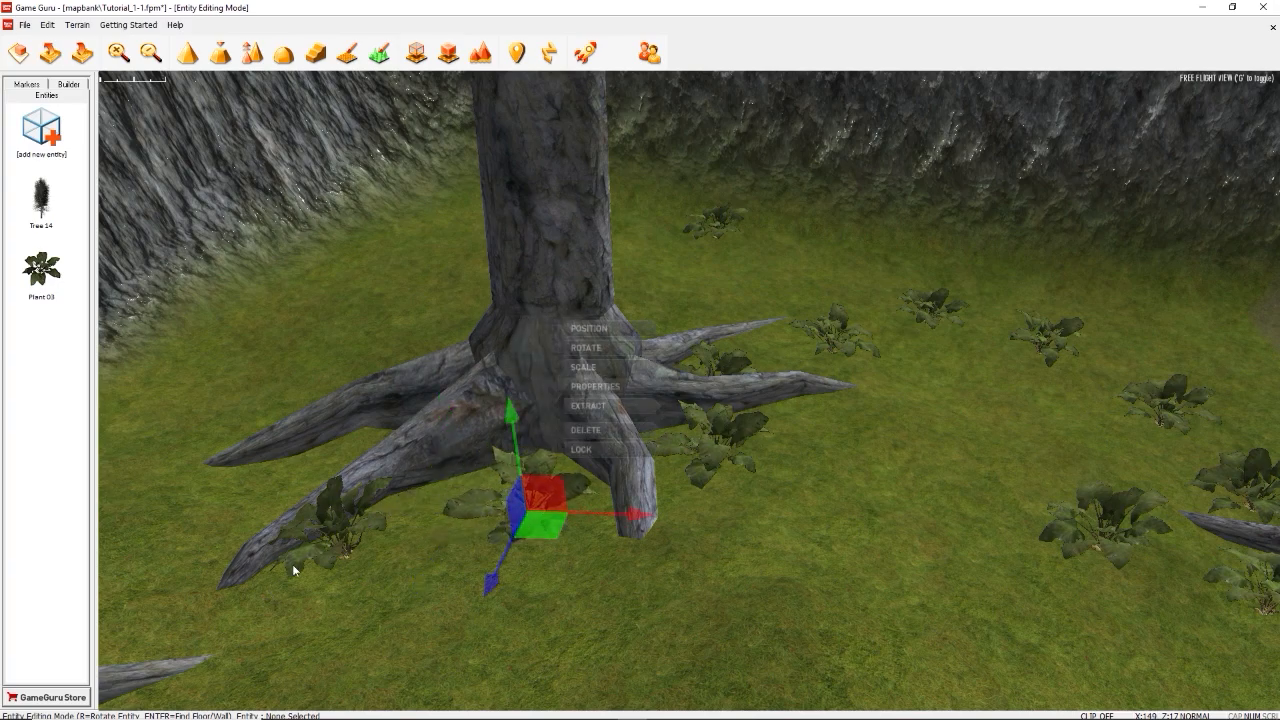
{"action": "left_click", "coordinate": [335, 560]}
{"action": "left_click_drag", "start_coordinate": [340, 562], "coordinate": [759, 606]}
Step: Move one plant out of the dense cluster at the root tip and lower it to the ground
{"action": "right_click_drag", "start_coordinate": [759, 606], "coordinate": [871, 573]}
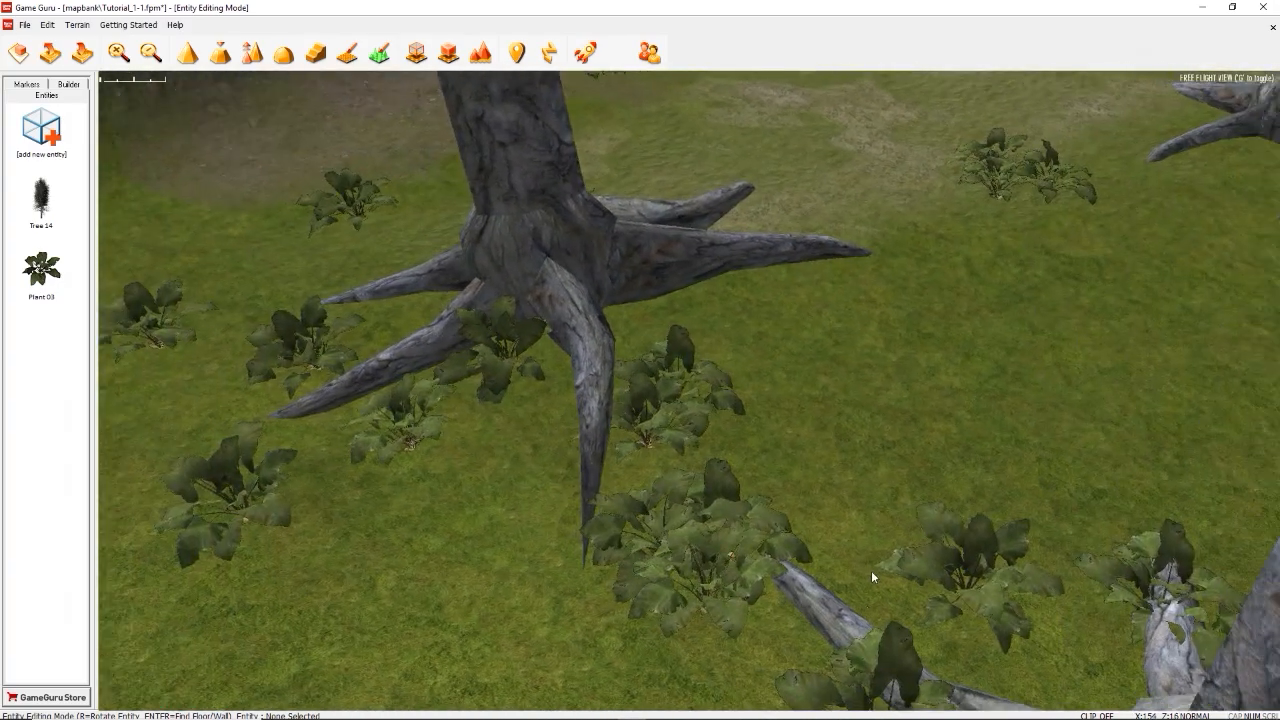
{"action": "left_click_drag", "start_coordinate": [745, 605], "coordinate": [759, 342]}
{"action": "right_click_drag", "start_coordinate": [765, 371], "coordinate": [760, 328]}
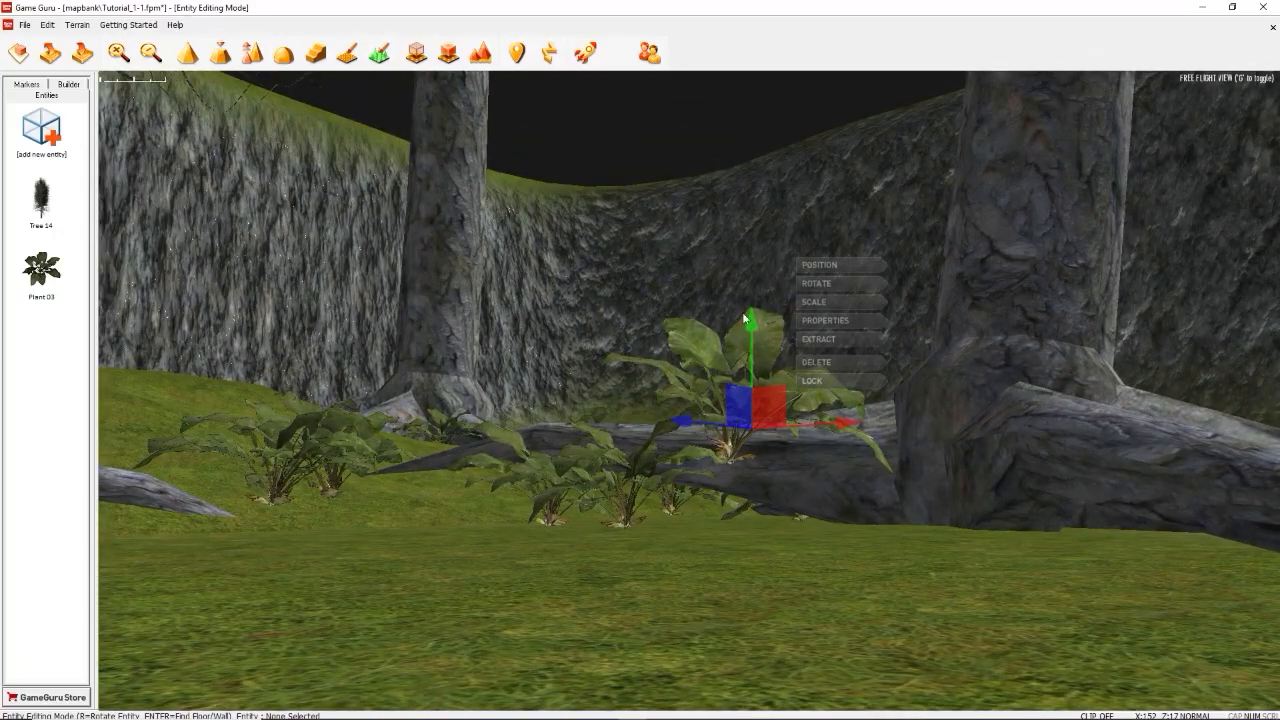
{"action": "left_click_drag", "start_coordinate": [755, 327], "coordinate": [766, 412]}
Step: Remove one of the two overlapping plants between the roots and move the plant embedded in a root aside
{"action": "right_click_drag", "start_coordinate": [586, 469], "coordinate": [545, 500]}
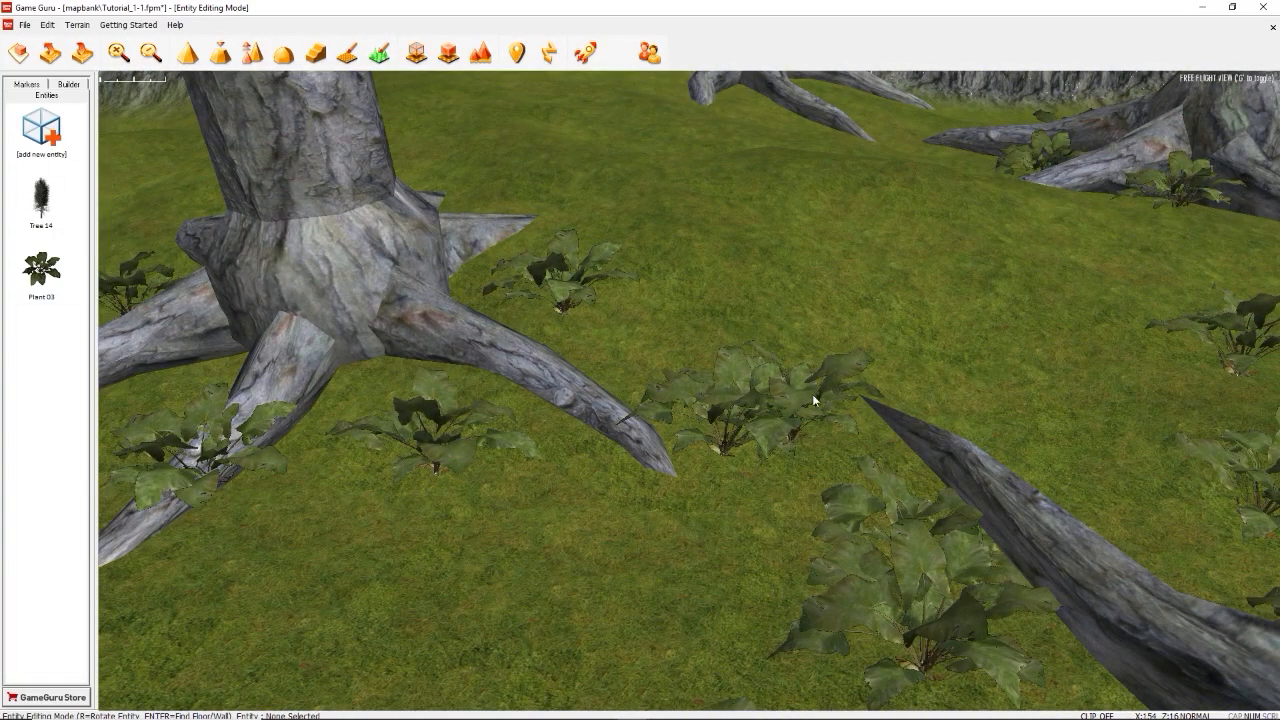
{"action": "left_click", "coordinate": [833, 374]}
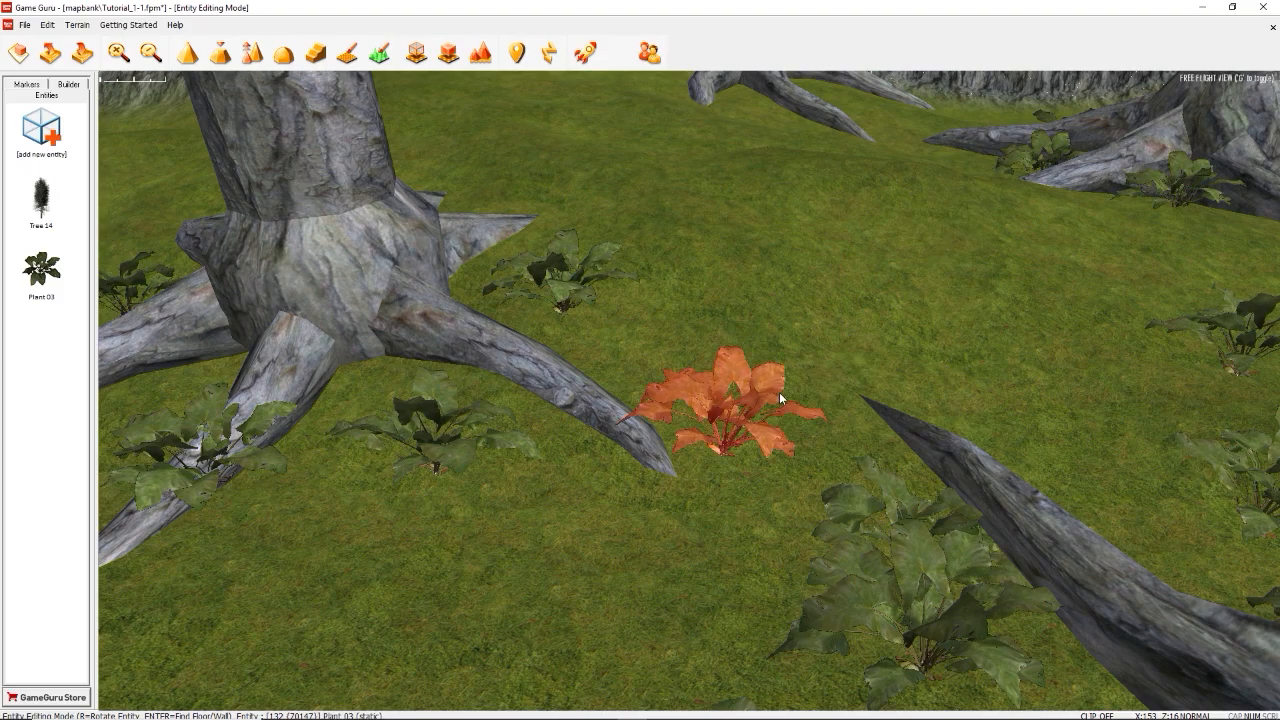
{"action": "right_click_drag", "start_coordinate": [581, 436], "coordinate": [604, 501]}
{"action": "left_click", "coordinate": [560, 466]}
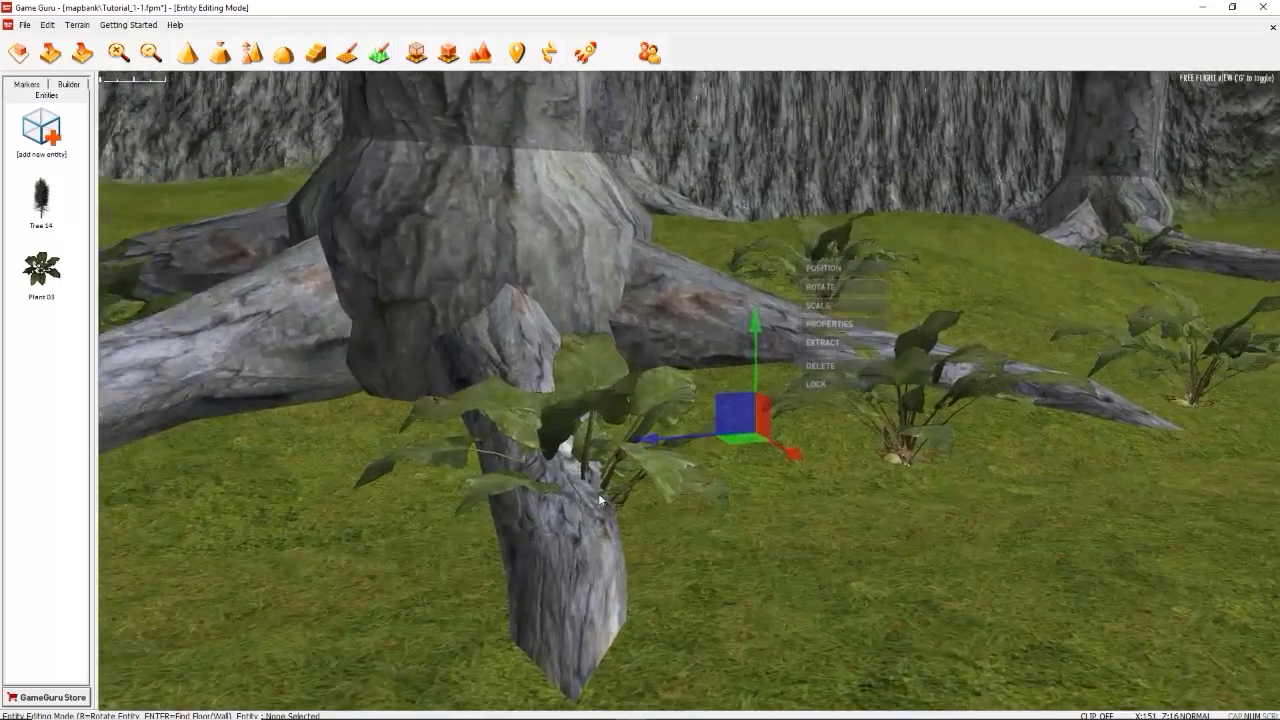
{"action": "left_click_drag", "start_coordinate": [722, 437], "coordinate": [812, 437]}
Step: Spread apart the crowded plants at the tip of the long tree root
{"action": "right_click_drag", "start_coordinate": [794, 614], "coordinate": [860, 580]}
{"action": "left_click", "coordinate": [583, 533]}
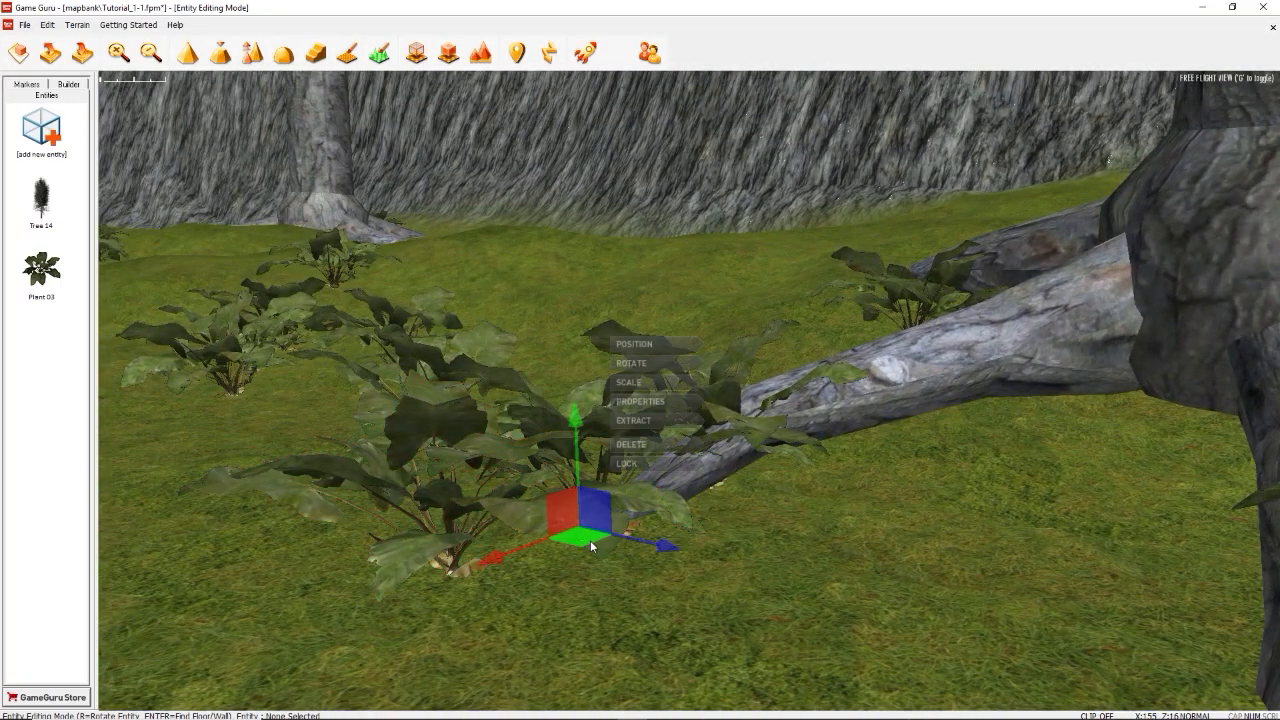
{"action": "left_click_drag", "start_coordinate": [591, 546], "coordinate": [492, 565]}
{"action": "left_click_drag", "start_coordinate": [646, 429], "coordinate": [837, 426]}
Step: Reposition a further plant among the trees to even out the spacing
{"action": "left_click_drag", "start_coordinate": [998, 301], "coordinate": [999, 309]}
{"action": "right_click_drag", "start_coordinate": [999, 309], "coordinate": [1000, 400]}
{"action": "key", "text": "w"}
{"action": "key", "text": "a"}
{"action": "key", "text": "s"}
{"action": "key", "text": "d"}
{"action": "left_click_drag", "start_coordinate": [949, 366], "coordinate": [750, 376]}
Step: Delete the crowded plants beside the tree roots at the edge of the grassy clearing
{"action": "right_click_drag", "start_coordinate": [603, 204], "coordinate": [369, 262]}
{"action": "key", "text": "w"}
{"action": "key", "text": "w"}
{"action": "key", "text": "w"}
{"action": "key", "text": "s"}
{"action": "key", "text": "w"}
{"action": "left_click_drag", "start_coordinate": [394, 309], "coordinate": [1020, 475]}
{"action": "left_click", "coordinate": [606, 321]}
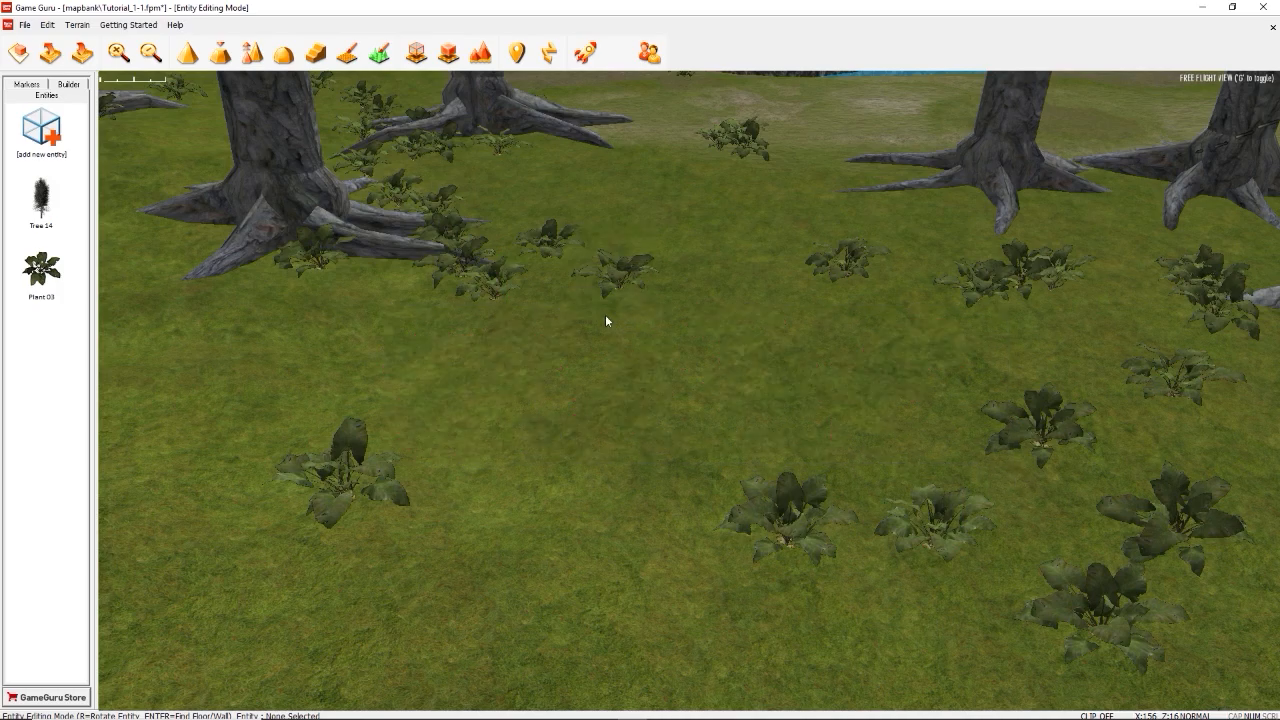
{"action": "left_click", "coordinate": [468, 280]}
{"action": "key", "text": "Delete"}
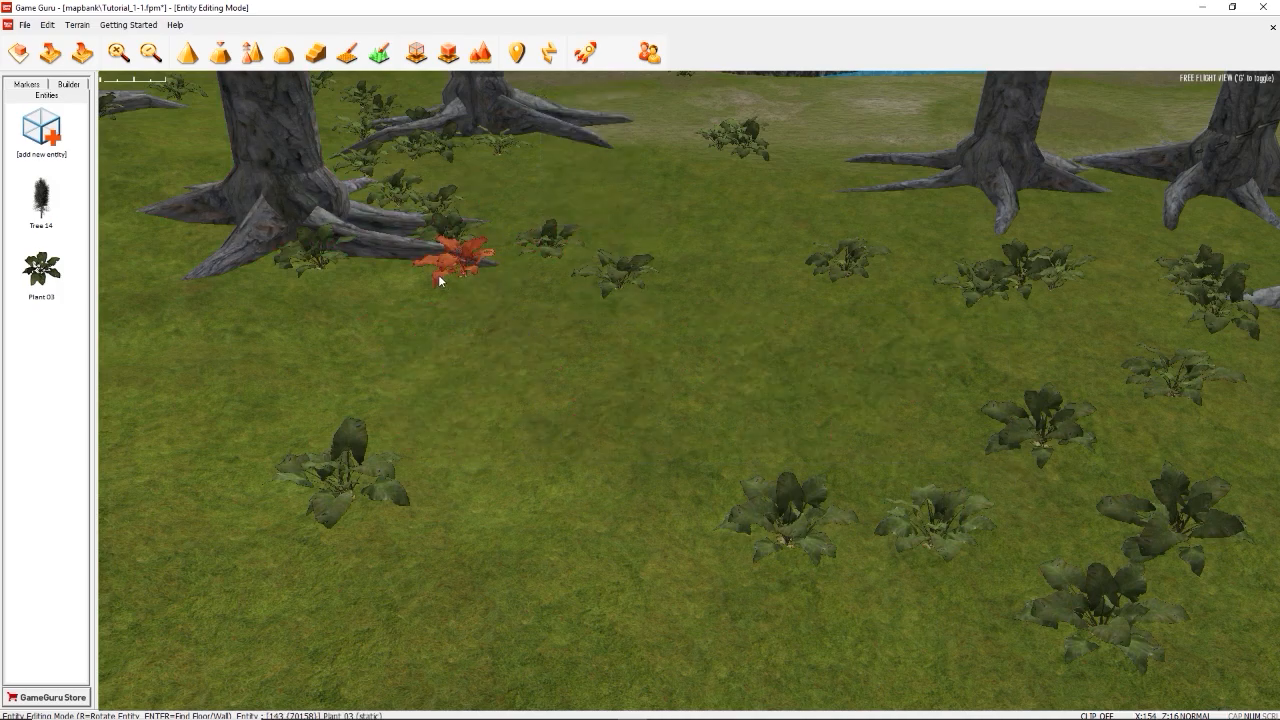
{"action": "left_click", "coordinate": [446, 279]}
{"action": "key", "text": "Delete"}
Step: Delete the overlapping plants on the far side of the clearing
{"action": "left_click_drag", "start_coordinate": [948, 240], "coordinate": [1086, 330]}
{"action": "key", "text": "Delete"}
{"action": "left_click", "coordinate": [1192, 370]}
{"action": "left_click", "coordinate": [1189, 295]}
{"action": "left_click", "coordinate": [1189, 292]}
{"action": "key", "text": "Delete"}
Step: Thin the plant cluster in the middle of the clearing by deleting a surplus plant
{"action": "right_click_drag", "start_coordinate": [1175, 376], "coordinate": [1250, 378]}
{"action": "key", "text": "a"}
{"action": "left_click", "coordinate": [947, 460]}
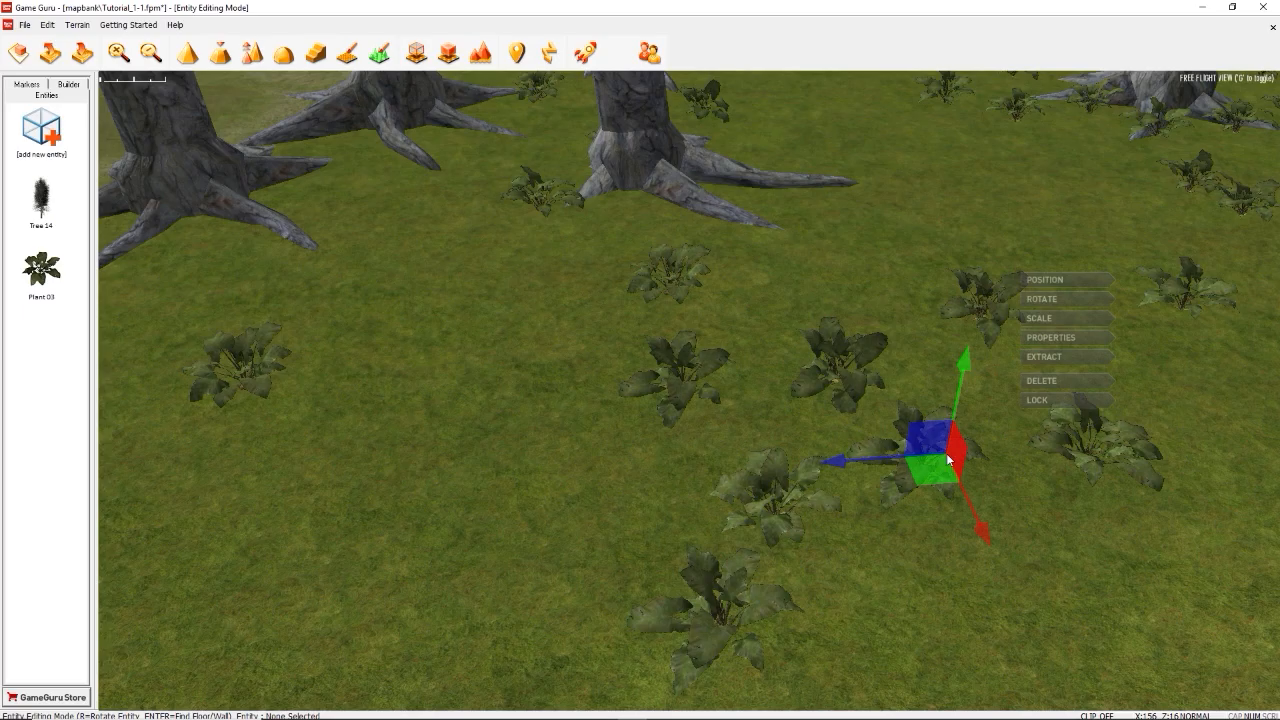
{"action": "left_click", "coordinate": [814, 509]}
{"action": "key", "text": "Delete"}
Step: Delete the group of plants on the grass between the large tree trunks
{"action": "right_click_drag", "start_coordinate": [851, 491], "coordinate": [692, 403]}
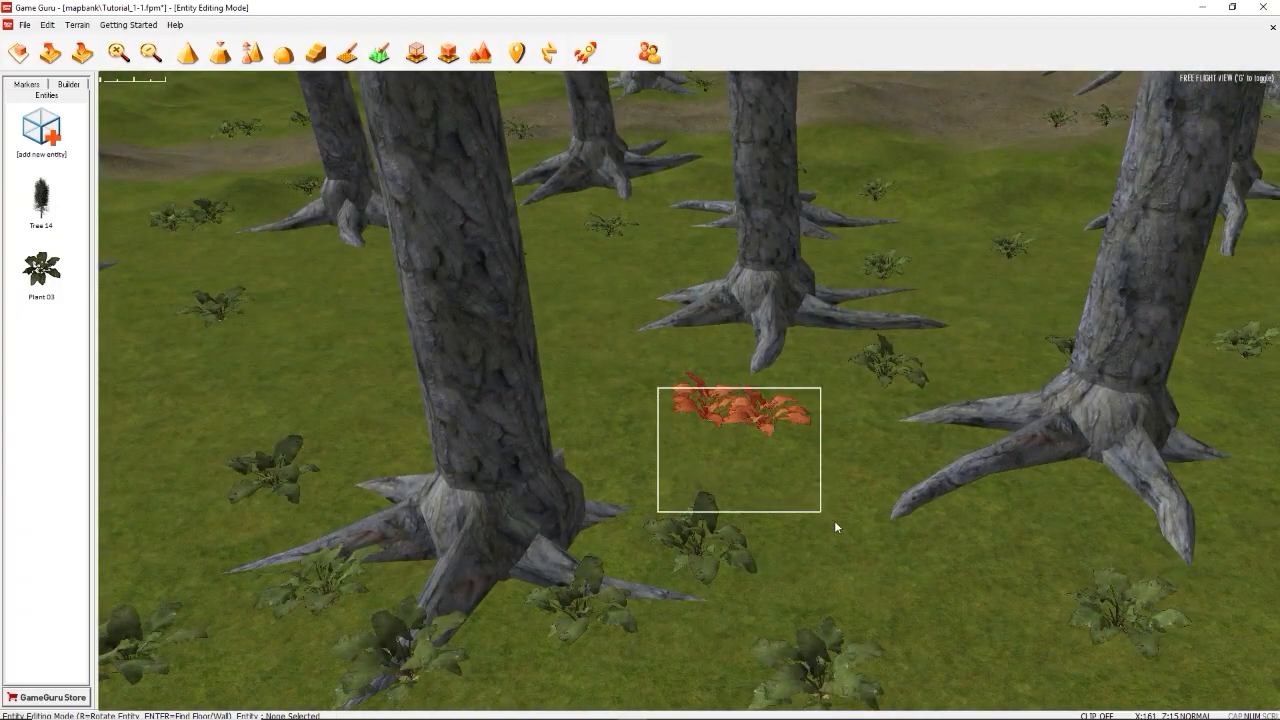
{"action": "left_click", "coordinate": [828, 566]}
{"action": "key", "text": "Delete"}
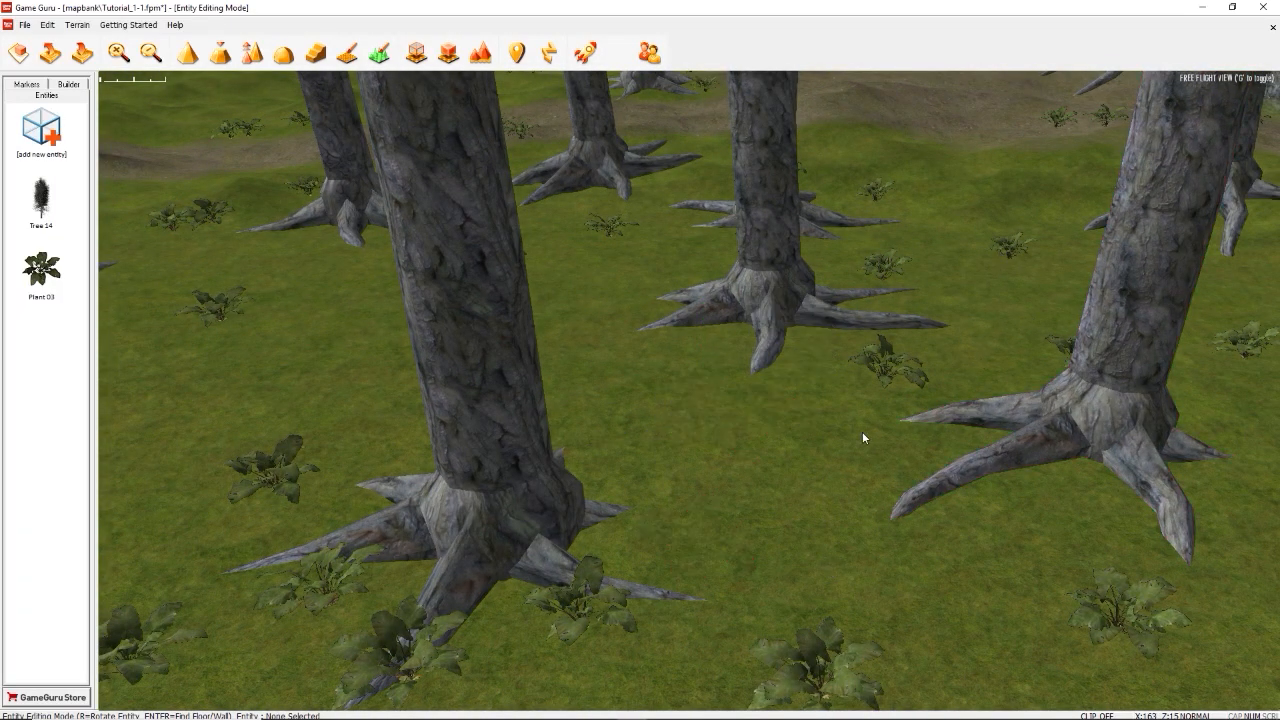
Step: Move the plant growing through the tree's root to the grass behind that root
{"action": "right_click_drag", "start_coordinate": [704, 558], "coordinate": [740, 566]}
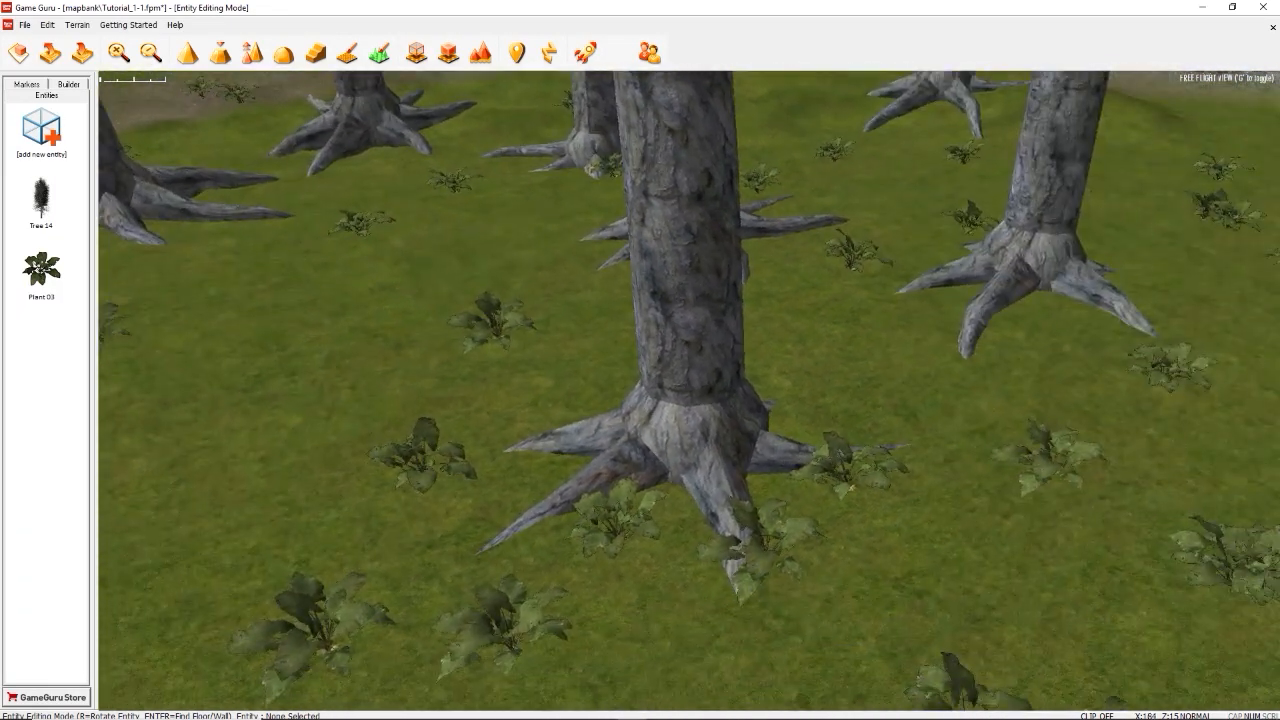
{"action": "left_click_drag", "start_coordinate": [841, 493], "coordinate": [829, 437]}
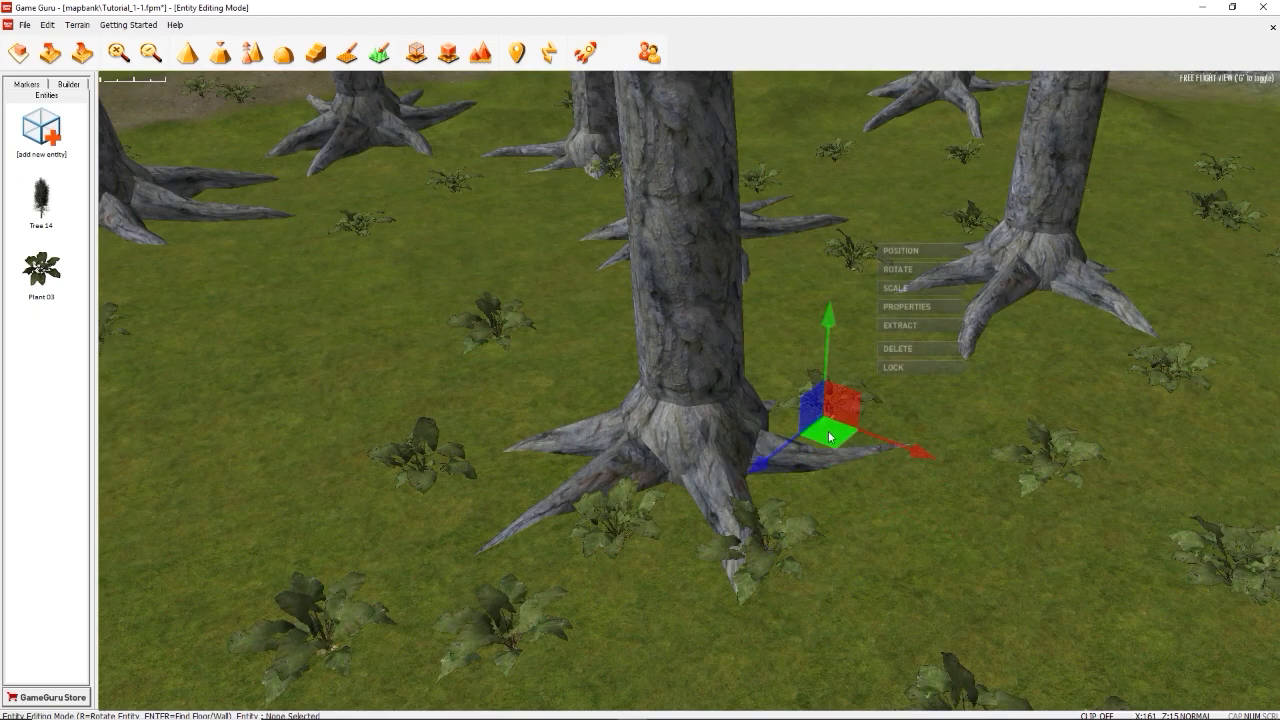
Step: Delete the plants standing on the dirt path between the trees and the cliff wall
{"action": "right_click_drag", "start_coordinate": [966, 571], "coordinate": [800, 470]}
{"action": "key", "text": "w"}
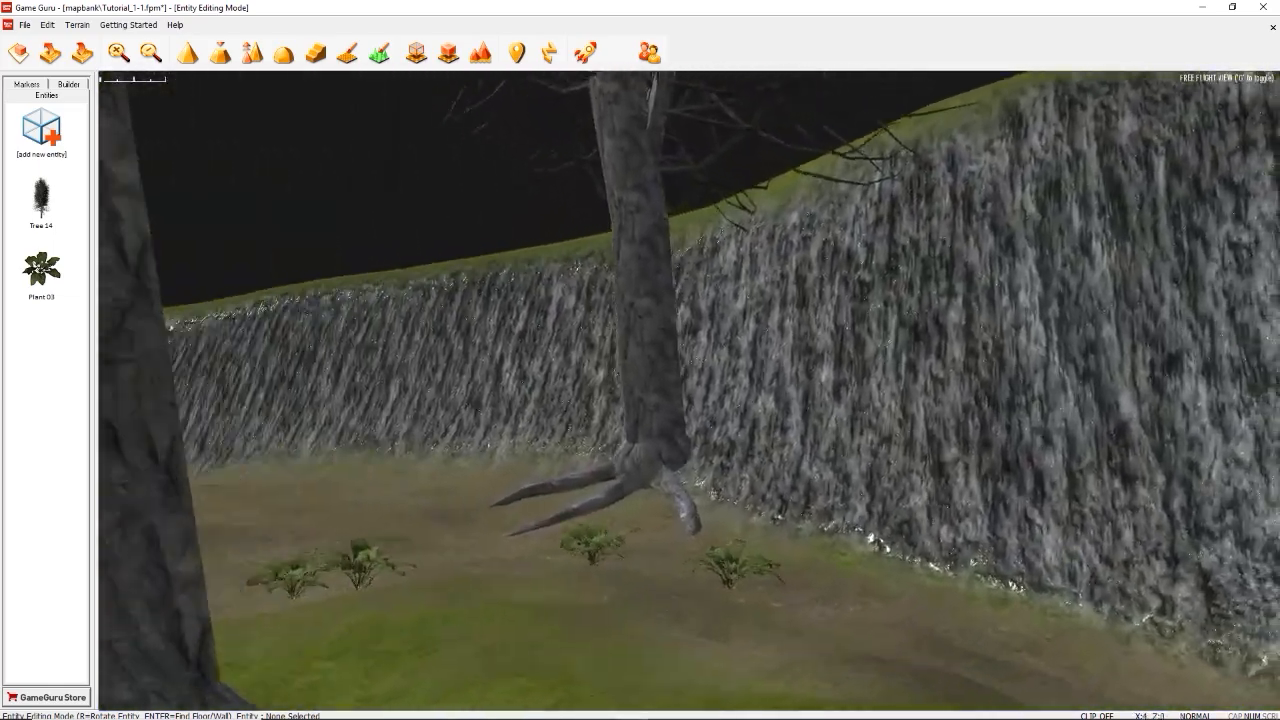
{"action": "key", "text": "s"}
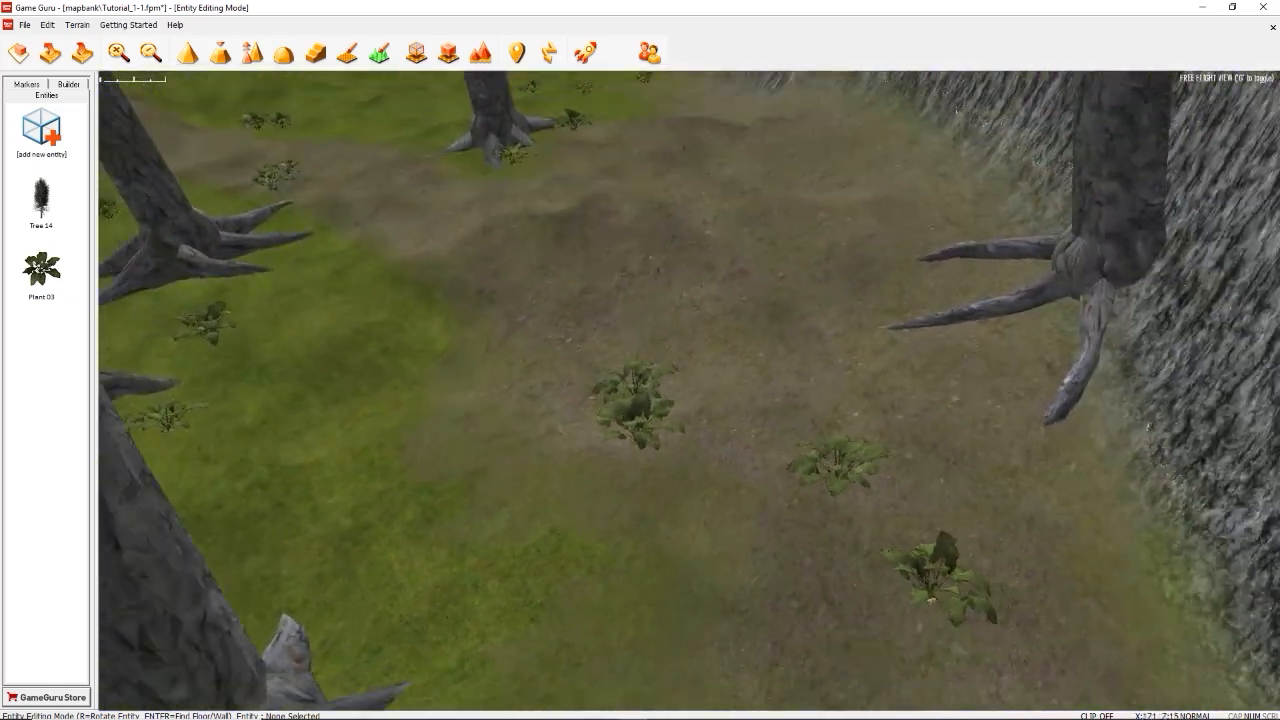
{"action": "left_click_drag", "start_coordinate": [587, 326], "coordinate": [830, 549]}
{"action": "key", "text": "Delete"}
{"action": "left_click_drag", "start_coordinate": [802, 482], "coordinate": [981, 626]}
{"action": "key", "text": "Delete"}
Step: Move a plant along the dirt path to the grass at the path's edge, near the large trunk
{"action": "key", "text": "w"}
{"action": "right_click_drag", "start_coordinate": [805, 517], "coordinate": [588, 541]}
{"action": "key", "text": "w"}
{"action": "key", "text": "s"}
{"action": "key", "text": "s"}
{"action": "left_click_drag", "start_coordinate": [589, 541], "coordinate": [509, 685]}
{"action": "key", "text": "s"}
{"action": "right_click_drag", "start_coordinate": [682, 650], "coordinate": [730, 660]}
{"action": "key", "text": "w"}
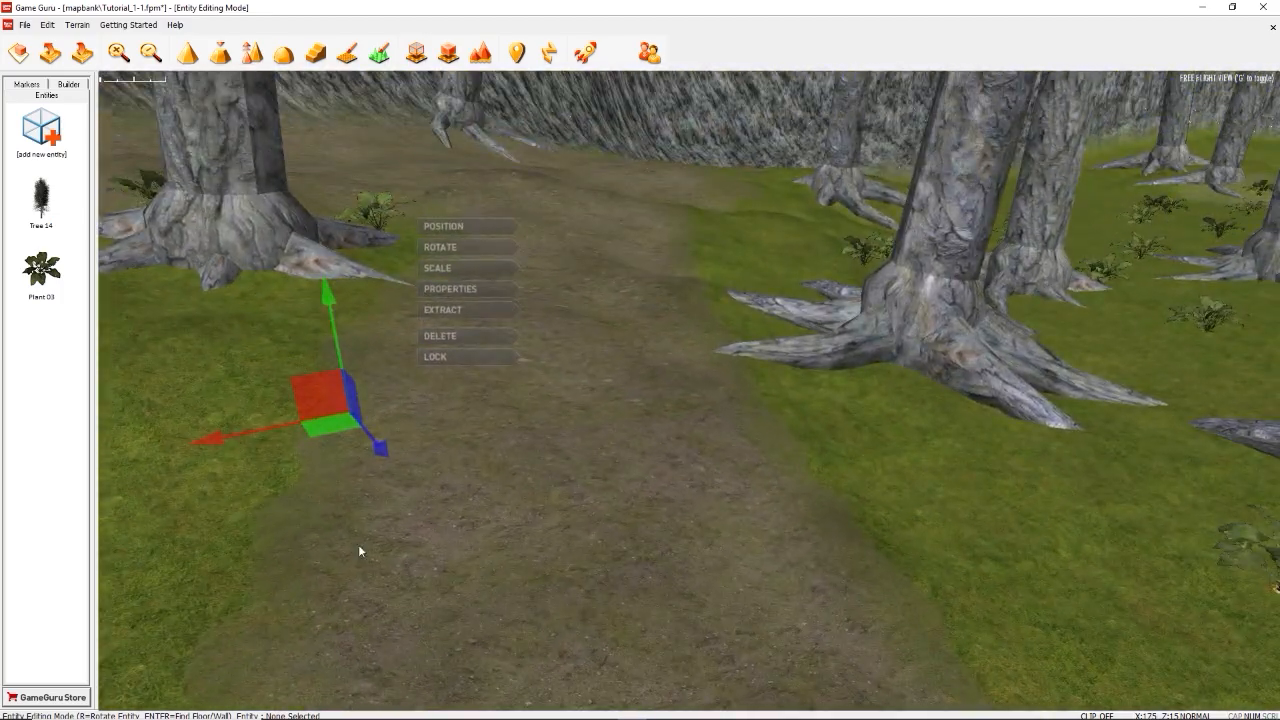
Step: Move the plant across the dirt path to the grass in front of the large tree's roots
{"action": "left_click_drag", "start_coordinate": [316, 427], "coordinate": [836, 554]}
{"action": "key", "text": "w"}
{"action": "right_click_drag", "start_coordinate": [748, 490], "coordinate": [777, 450]}
{"action": "left_click_drag", "start_coordinate": [762, 434], "coordinate": [831, 457]}
{"action": "key", "text": "s"}
{"action": "mouse_move", "coordinate": [826, 465]}
{"action": "right_mouse_down"}
{"action": "mouse_move", "coordinate": [866, 465]}
{"action": "mouse_move", "coordinate": [814, 460]}
{"action": "right_mouse_up"}
{"action": "key", "text": "w"}
{"action": "key", "text": "s"}
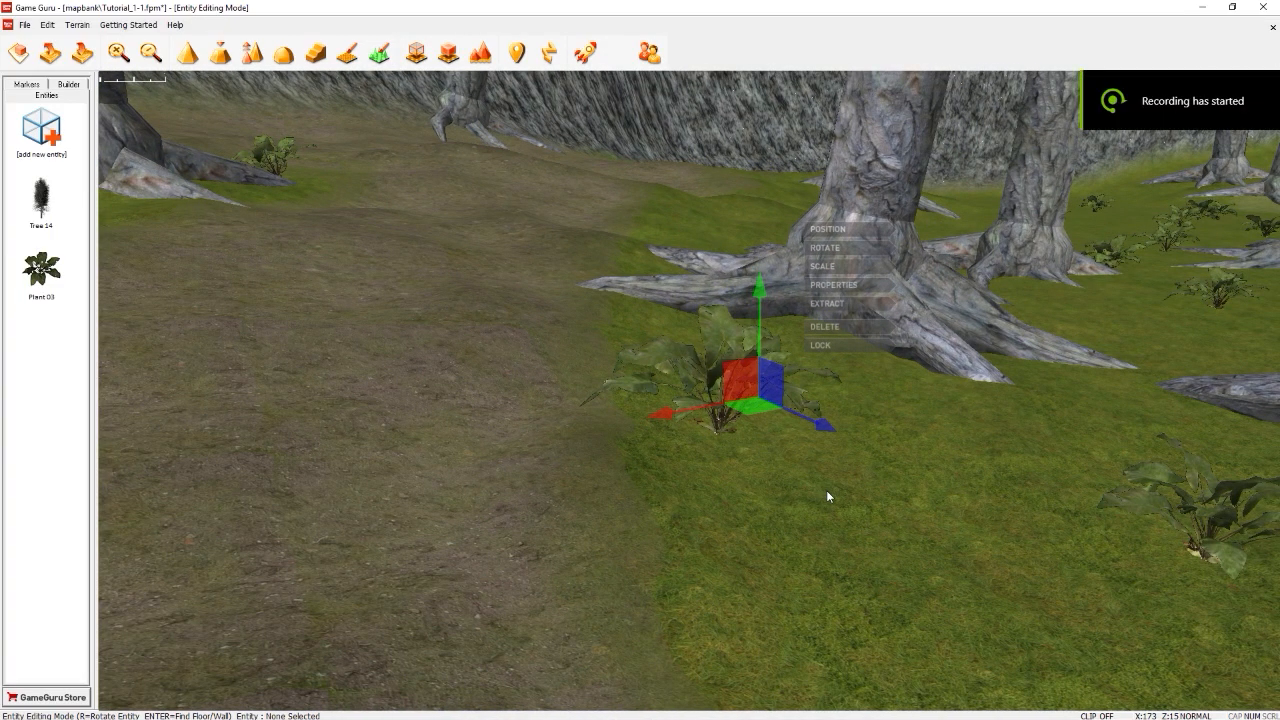
Step: Delete the plant in front of the large tree's roots beside the dirt path
{"action": "left_click", "coordinate": [760, 480]}
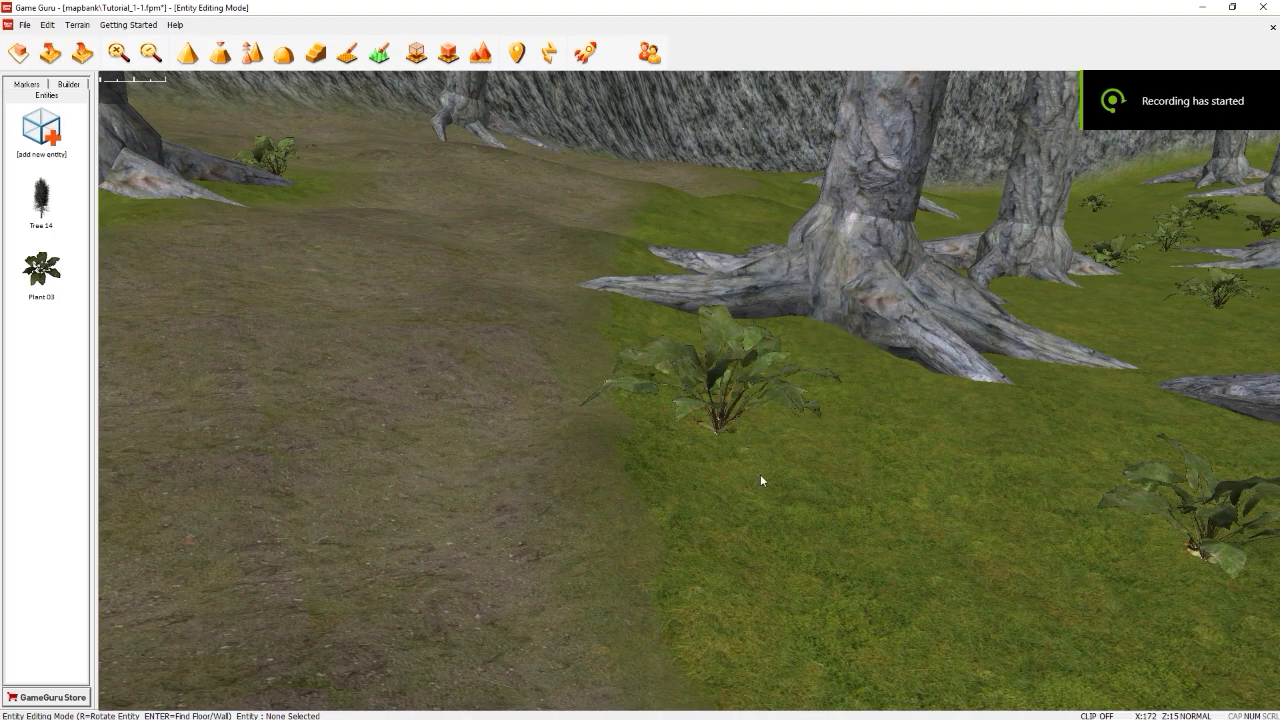
{"action": "left_click", "coordinate": [712, 424]}
{"action": "key", "text": "Delete"}
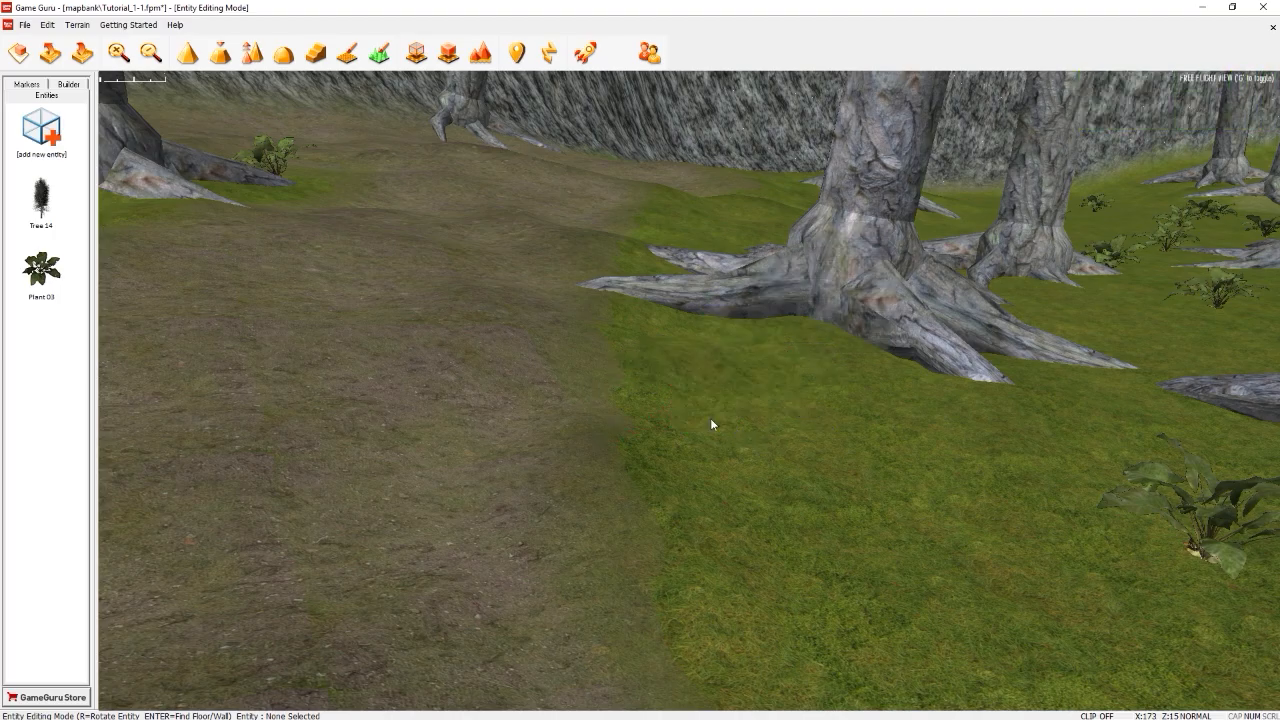
Step: Place a Plant 03 on the open grass away from the forest and view it up close
{"action": "key", "text": "s"}
{"action": "right_click_drag", "start_coordinate": [711, 419], "coordinate": [940, 478]}
{"action": "key", "text": "s"}
{"action": "key", "text": "w"}
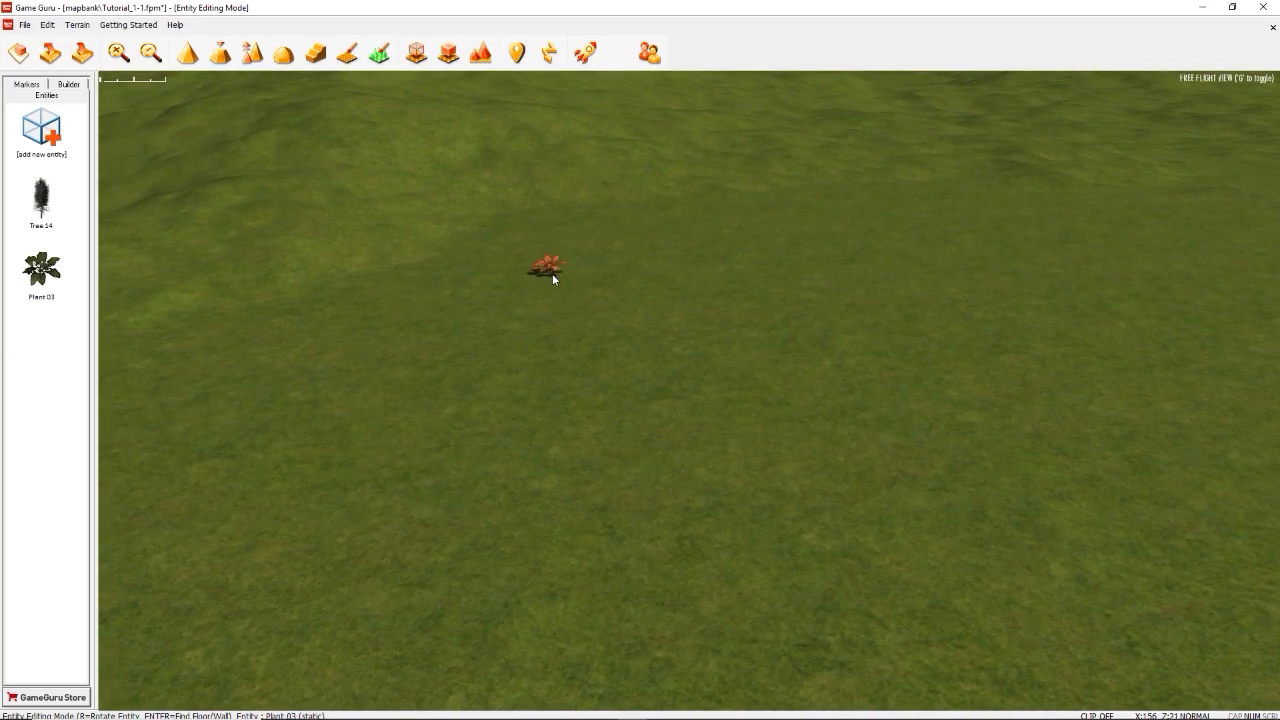
{"action": "right_click_drag", "start_coordinate": [562, 490], "coordinate": [573, 442]}
{"action": "key", "text": "w"}
{"action": "key", "text": "w"}
{"action": "left_click", "coordinate": [740, 448]}
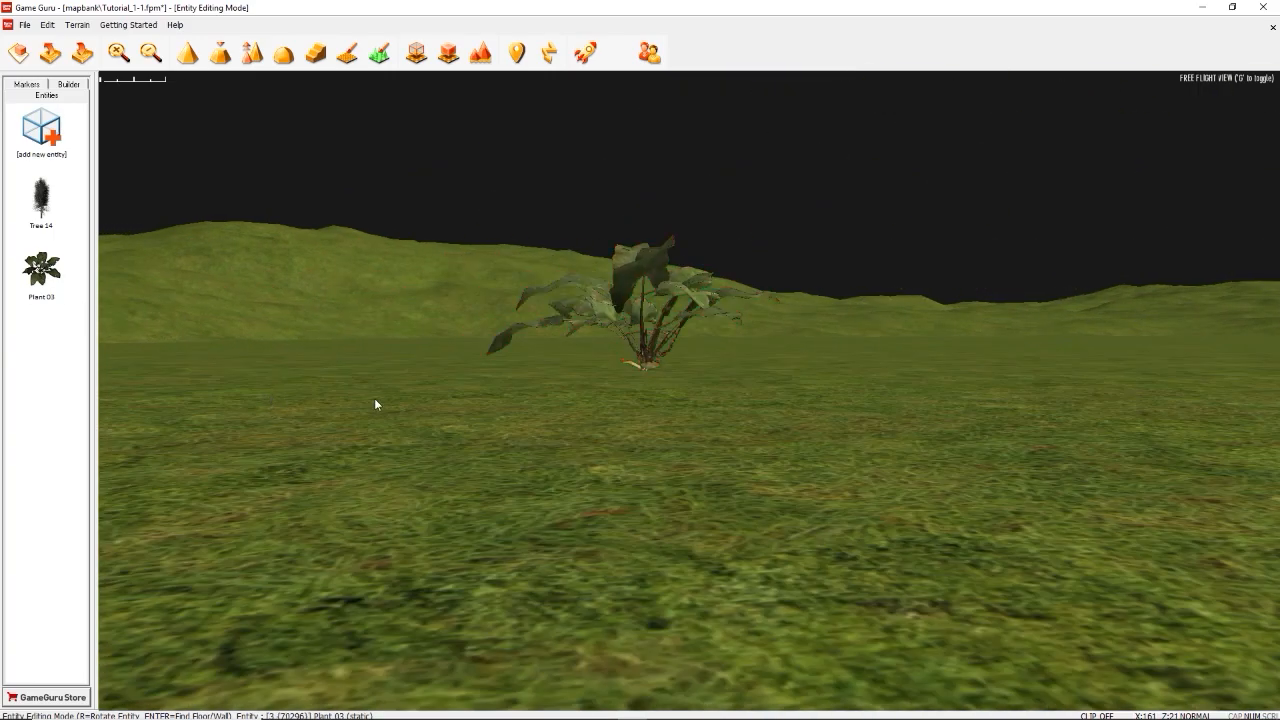
{"action": "right_click_drag", "start_coordinate": [374, 398], "coordinate": [374, 368]}
{"action": "key", "text": "w"}
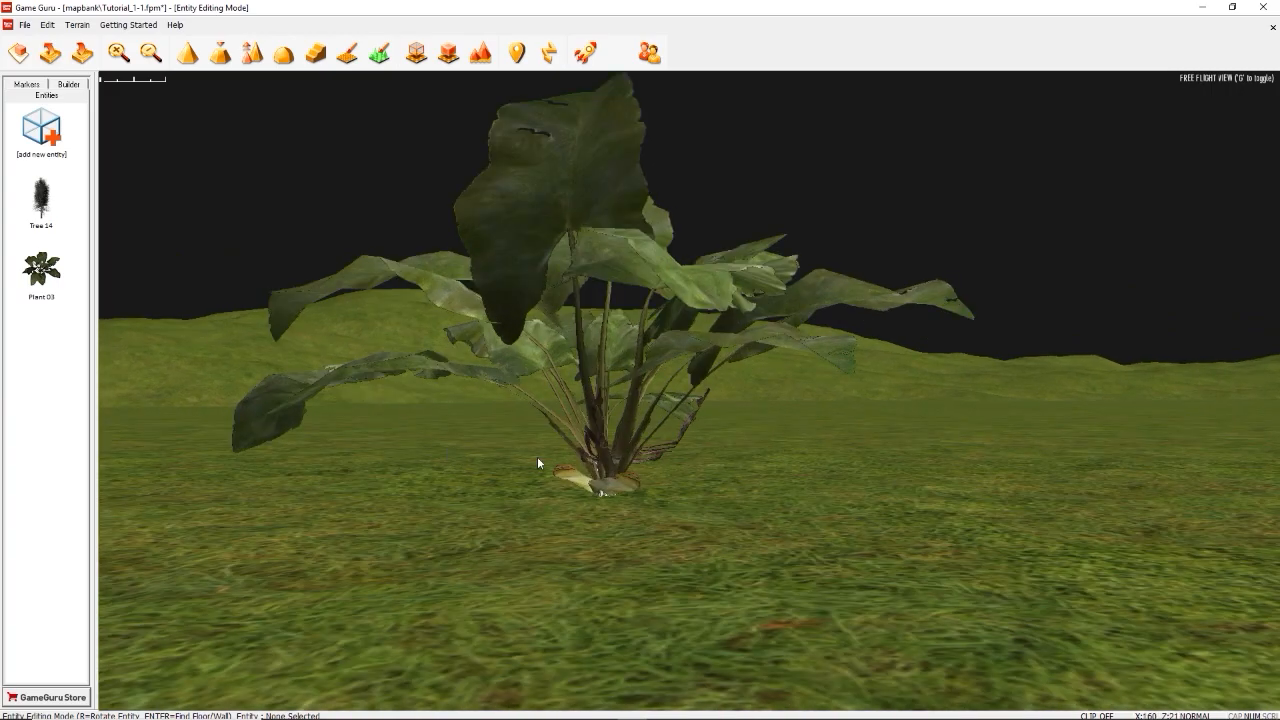
{"action": "right_click_drag", "start_coordinate": [589, 486], "coordinate": [630, 556]}
{"action": "key", "text": "s"}
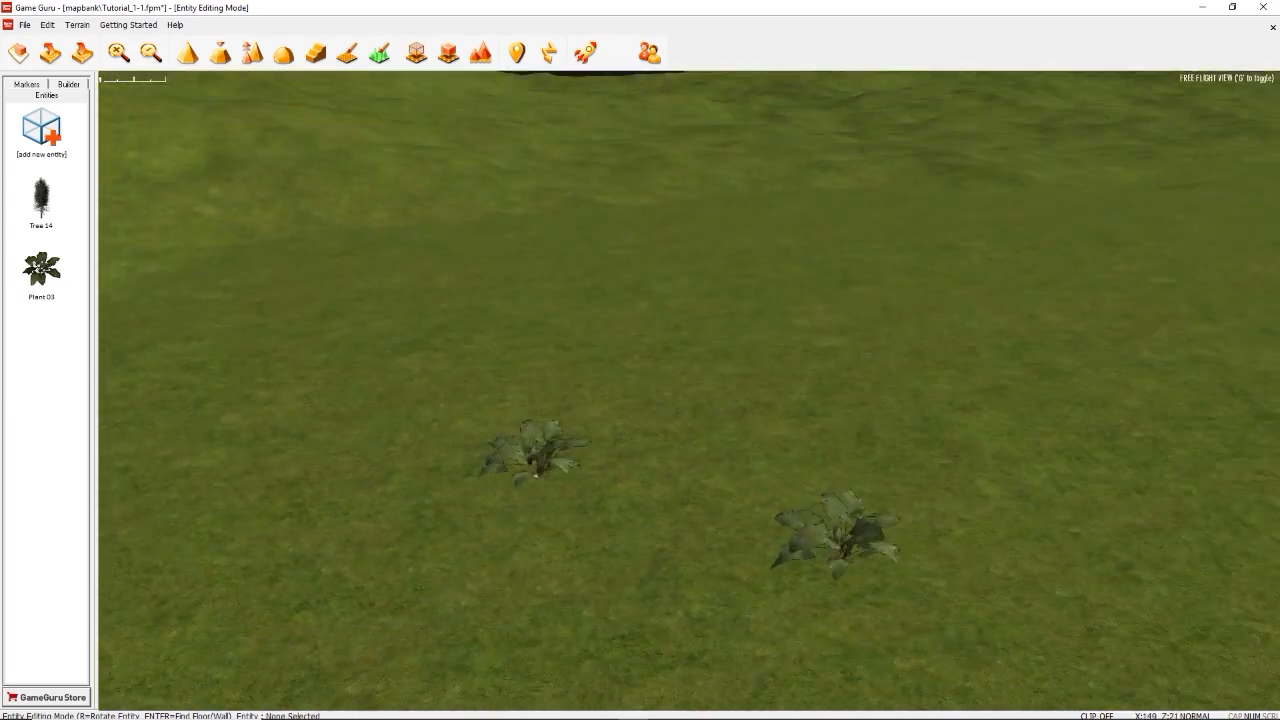
Step: Place further Plant 03 copies across the open grass, including a loop of them on the hillside
{"action": "key", "text": "s"}
{"action": "left_click", "coordinate": [48, 276]}
{"action": "key", "text": "s"}
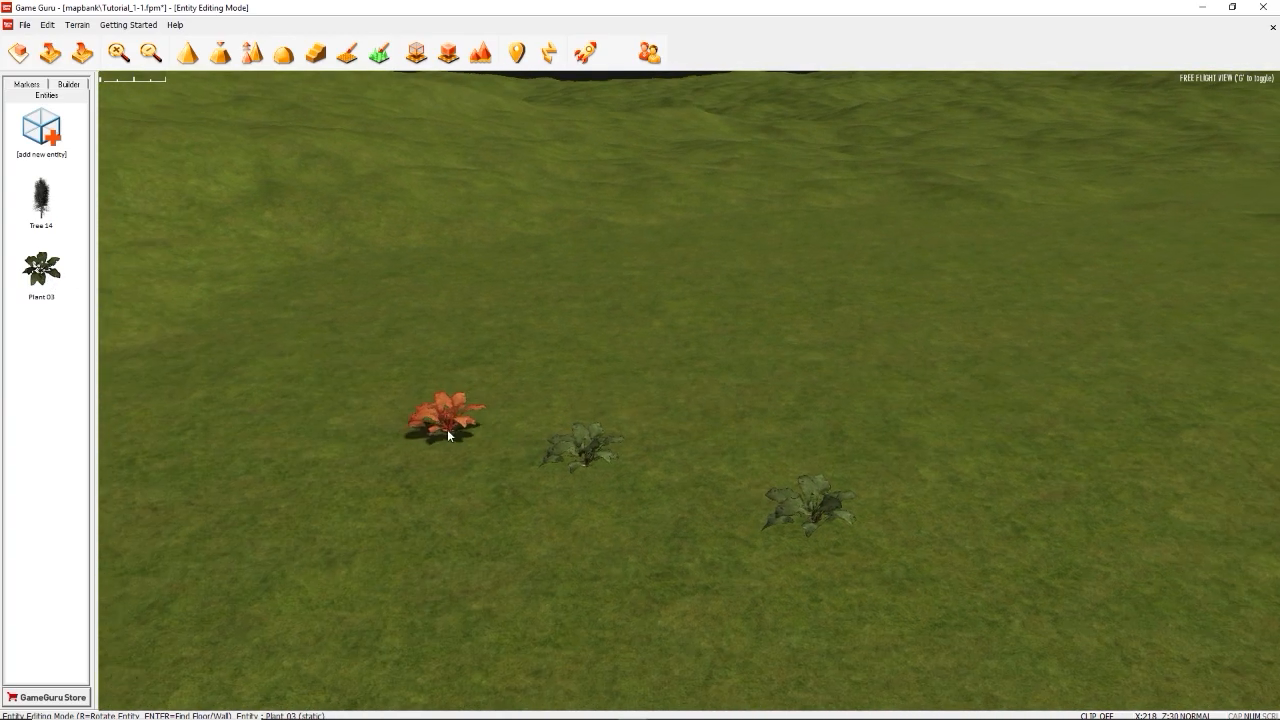
{"action": "key", "text": "a"}
{"action": "key", "text": "w"}
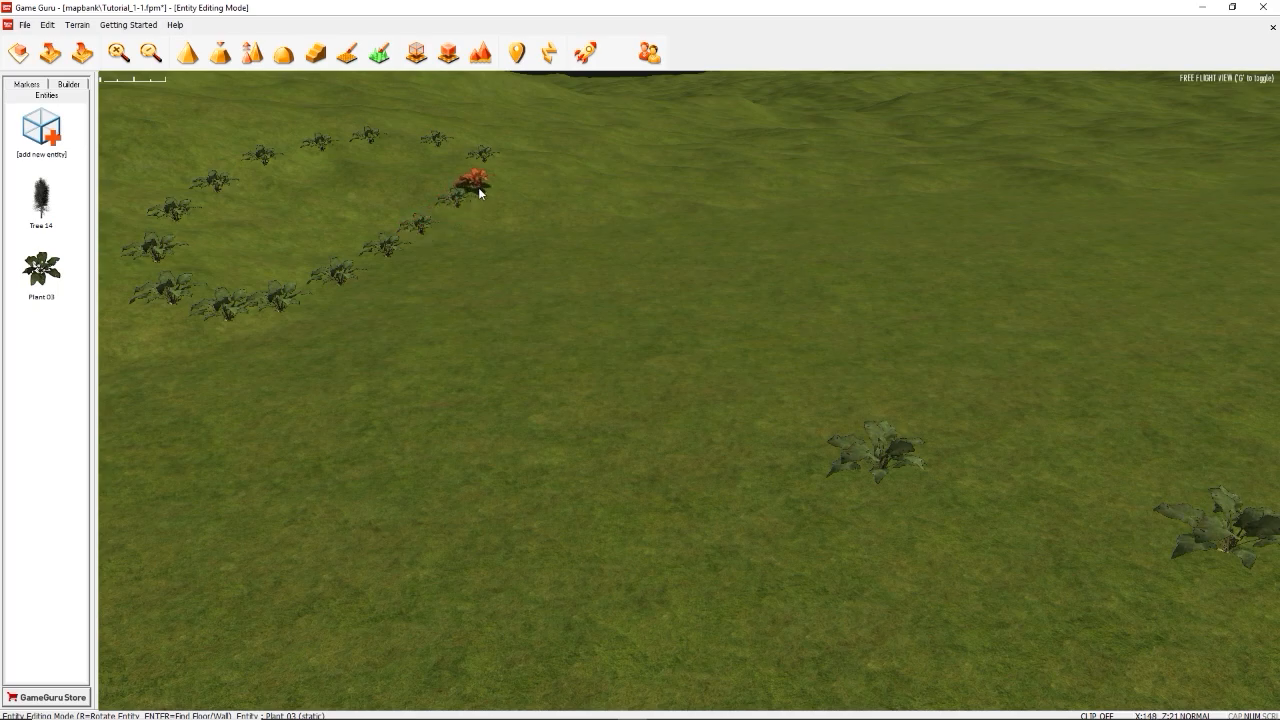
Step: Spray Plant 03 copies over the open grass with the circular entity spray brush
{"action": "key", "text": "i"}
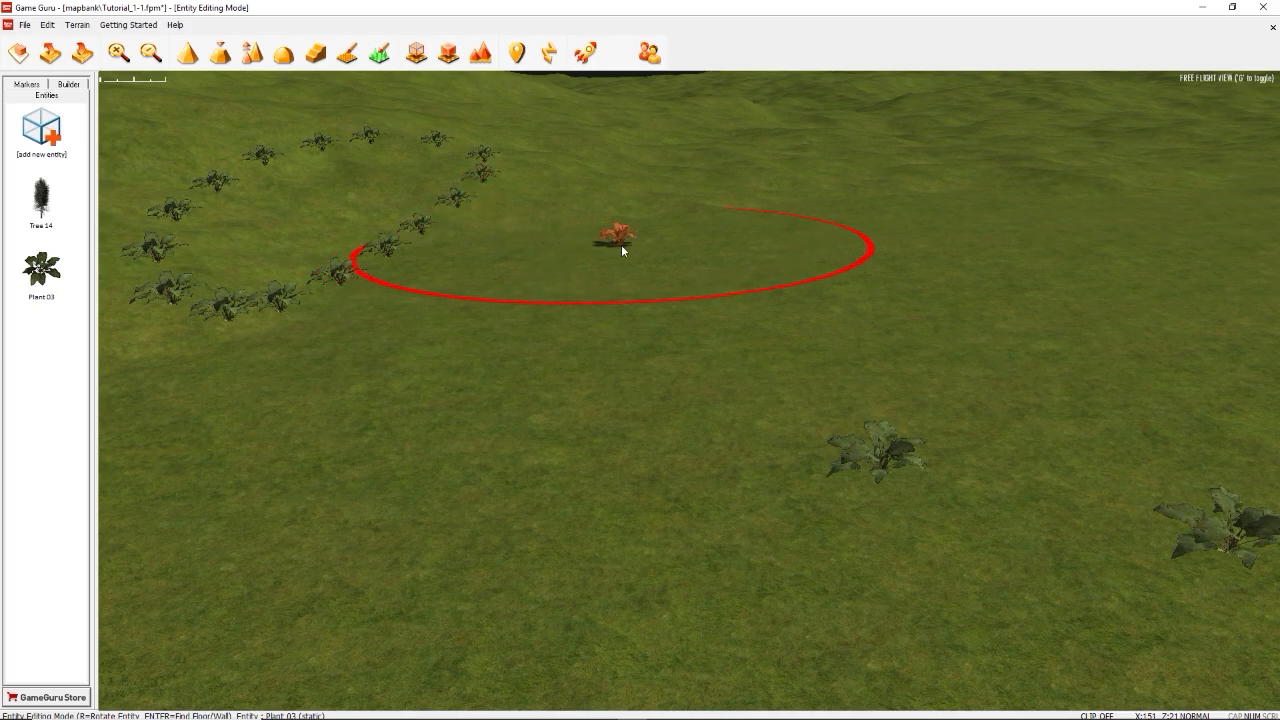
{"action": "mouse_move", "coordinate": [659, 231]}
{"action": "left_mouse_down"}
{"action": "mouse_move", "coordinate": [664, 160]}
{"action": "mouse_move", "coordinate": [530, 140]}
{"action": "mouse_move", "coordinate": [328, 180]}
{"action": "mouse_move", "coordinate": [266, 250]}
{"action": "mouse_move", "coordinate": [522, 184]}
{"action": "mouse_move", "coordinate": [574, 312]}
{"action": "mouse_move", "coordinate": [574, 295]}
{"action": "left_mouse_up"}
{"action": "right_click_drag", "start_coordinate": [573, 292], "coordinate": [573, 170]}
{"action": "key", "text": "d"}
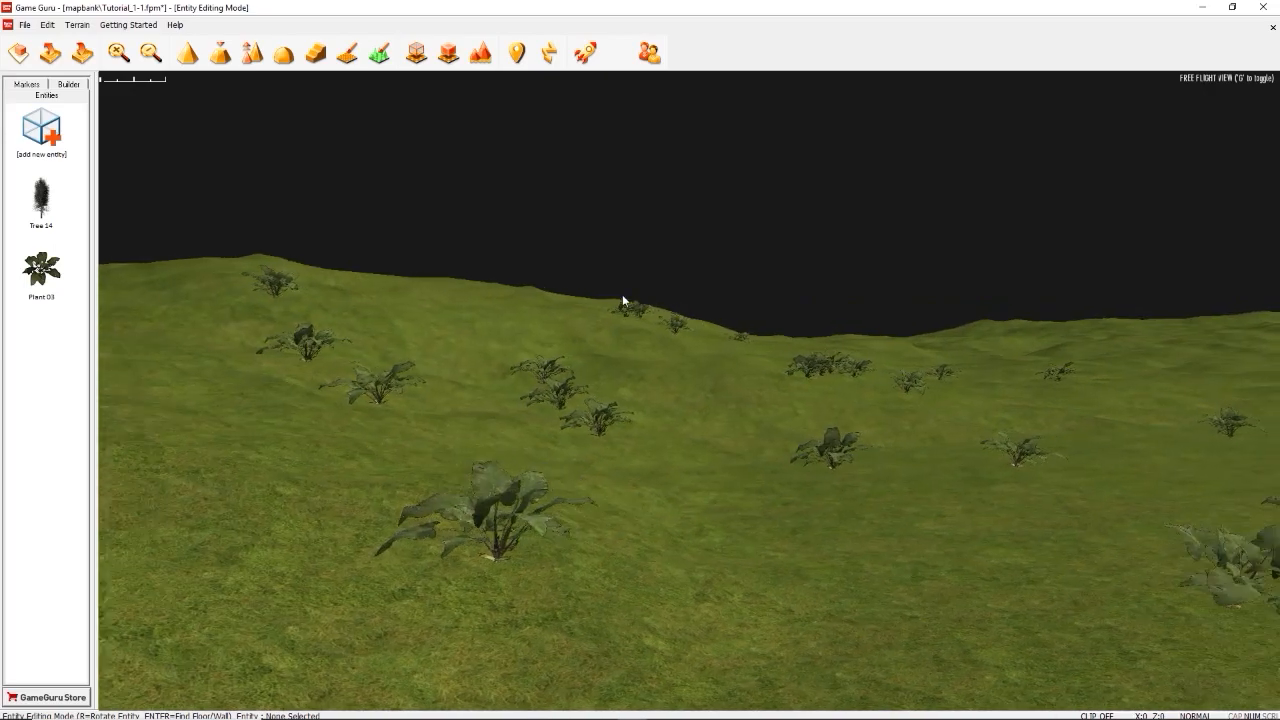
Step: Extract the nearest foreground plant and set it down again on the grass beside the neighbouring plants
{"action": "left_click", "coordinate": [958, 546]}
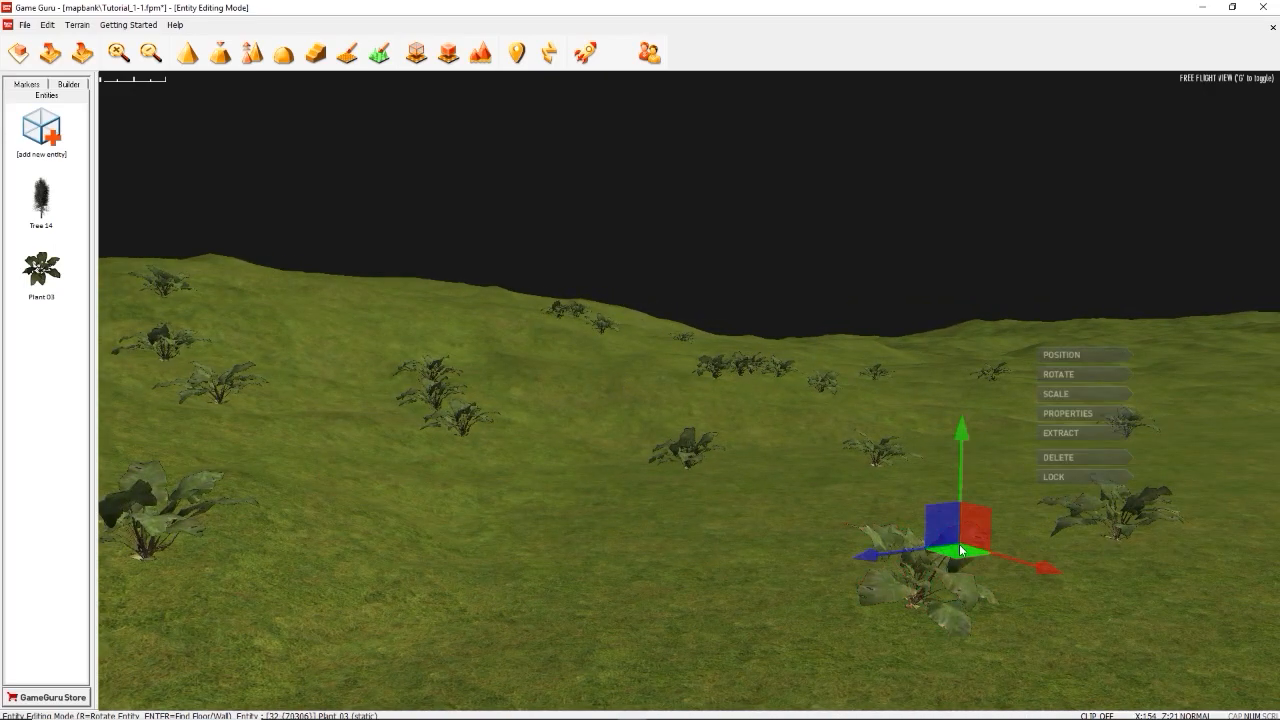
{"action": "left_click", "coordinate": [1060, 431]}
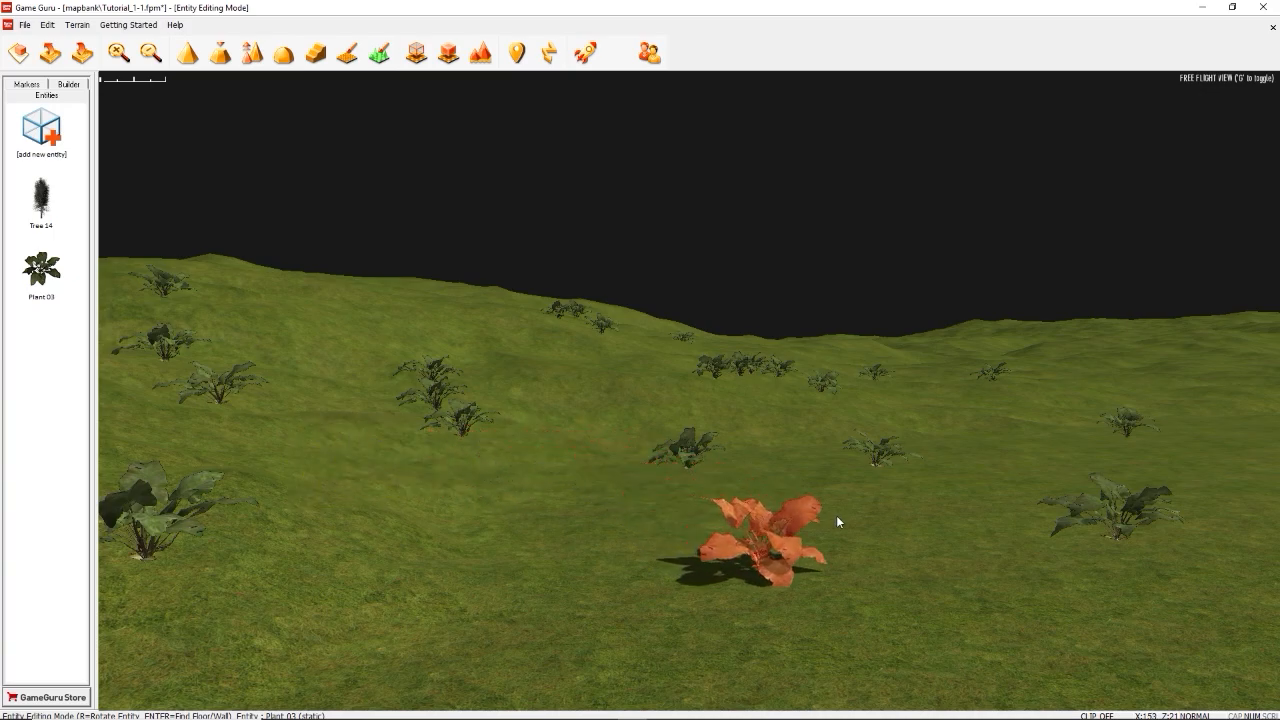
{"action": "key", "text": "d"}
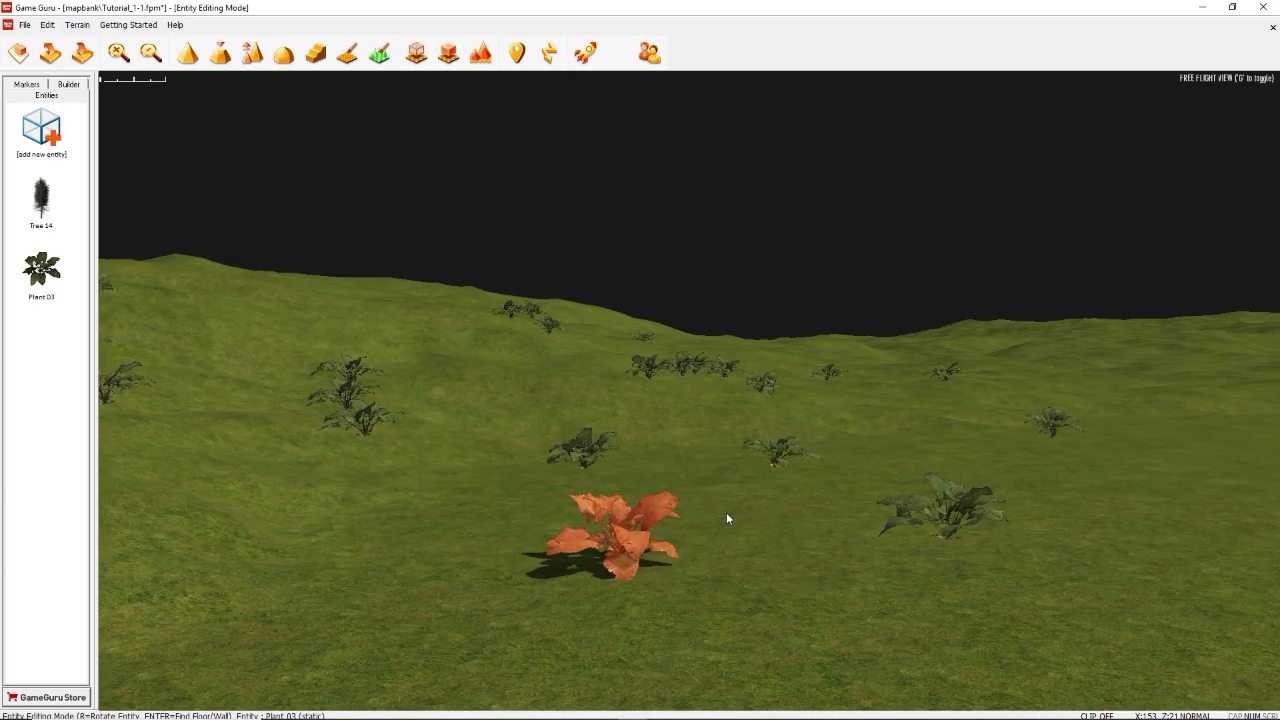
{"action": "key", "text": "w"}
{"action": "key", "text": "a"}
{"action": "key", "text": "w"}
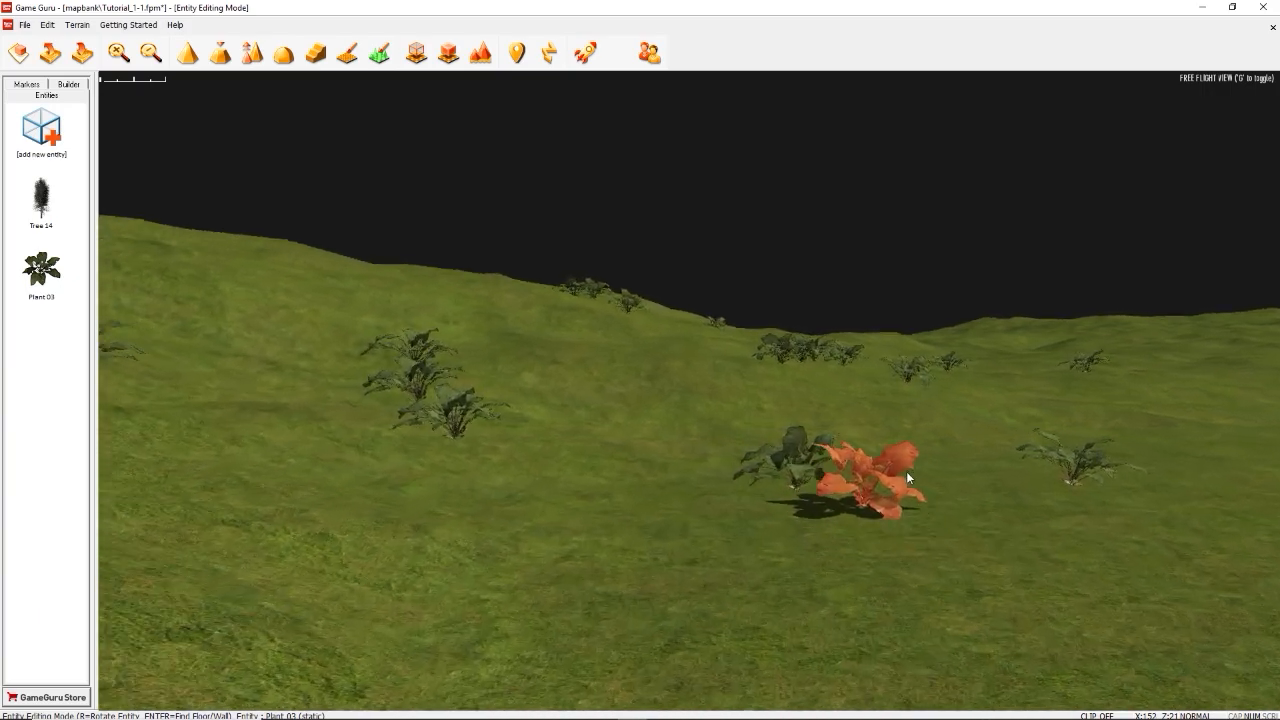
{"action": "key", "text": "d"}
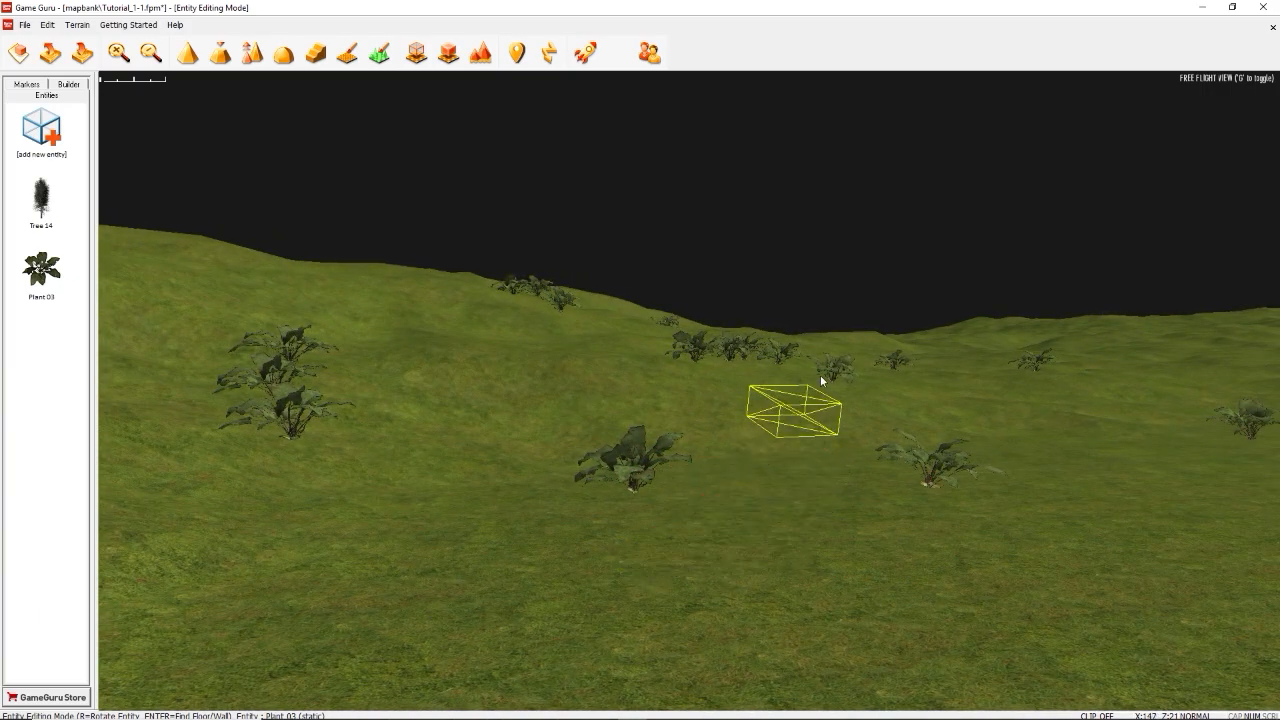
{"action": "left_click", "coordinate": [881, 510]}
{"action": "right_click_drag", "start_coordinate": [881, 510], "coordinate": [868, 568]}
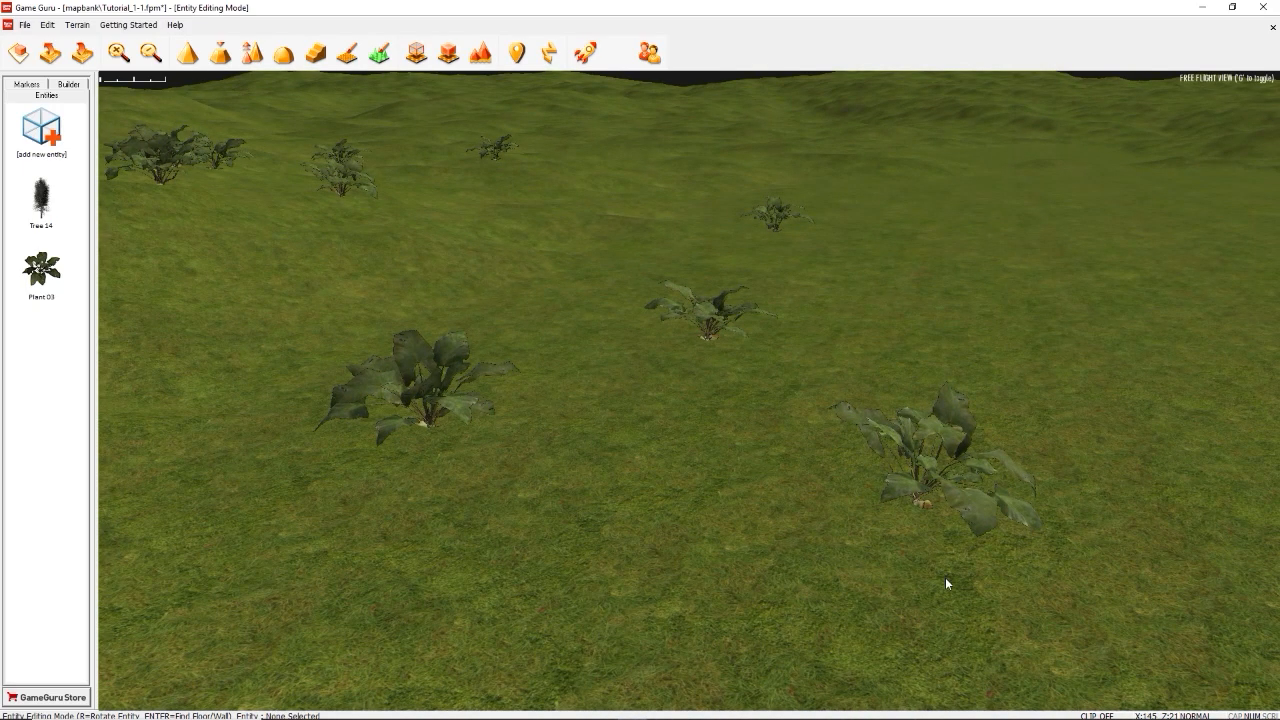
Step: Stack a Plant 03 on top of the foreground plant and view the overlap from ground level
{"action": "key", "text": "d"}
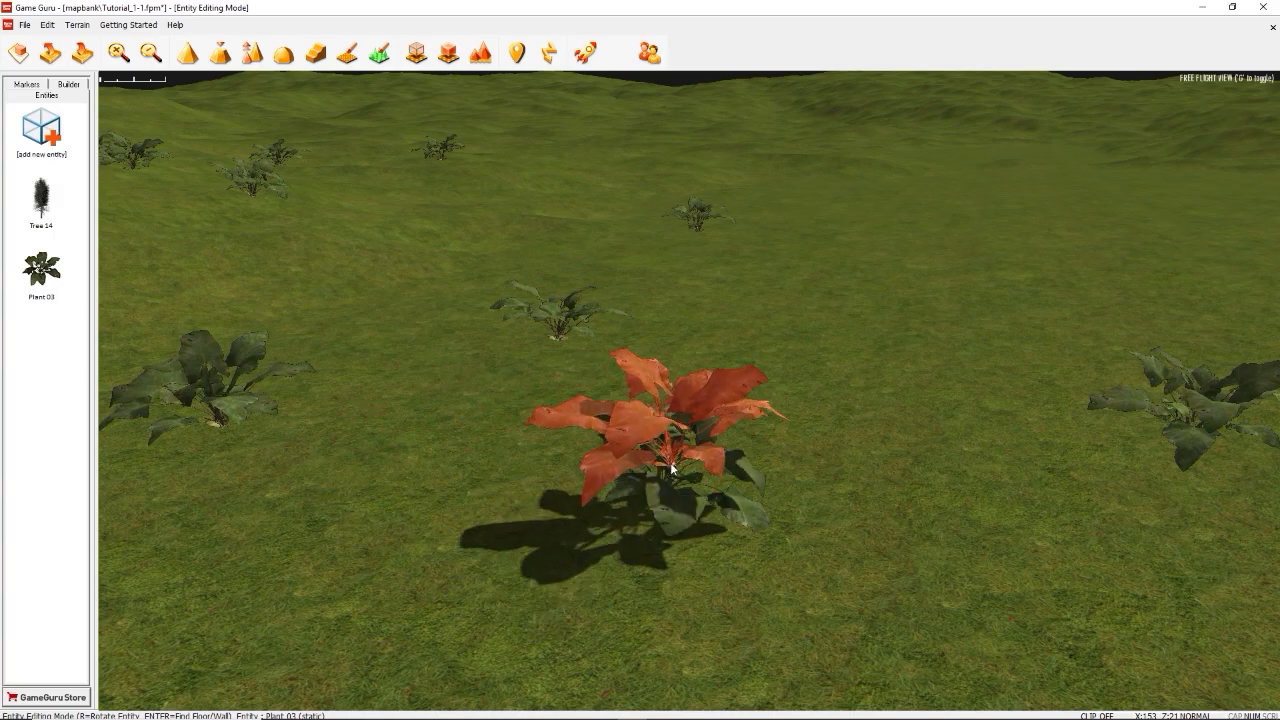
{"action": "left_click", "coordinate": [703, 400]}
{"action": "key", "text": "d"}
{"action": "right_click_drag", "start_coordinate": [703, 450], "coordinate": [550, 390]}
{"action": "key", "text": "w"}
{"action": "right_click_drag", "start_coordinate": [864, 450], "coordinate": [640, 340]}
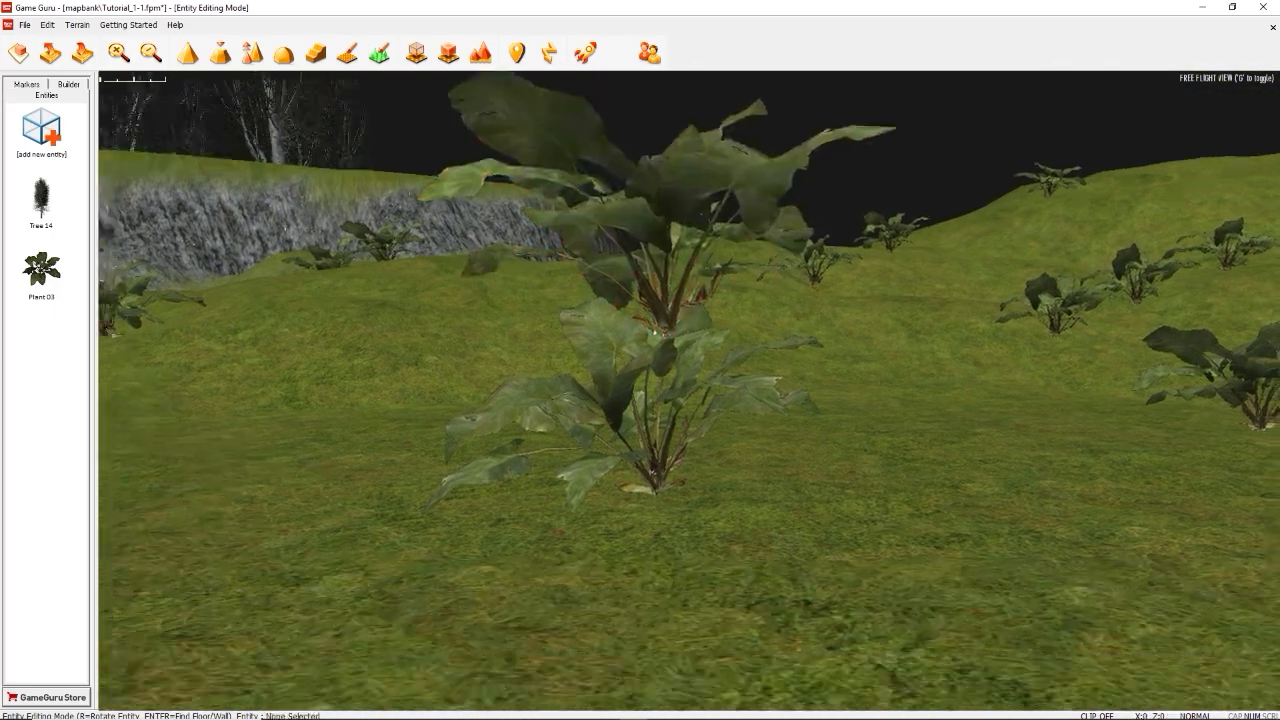
{"action": "mouse_move", "coordinate": [640, 390]}
{"action": "right_mouse_down"}
{"action": "mouse_move", "coordinate": [860, 380]}
{"action": "mouse_move", "coordinate": [920, 290]}
{"action": "mouse_move", "coordinate": [900, 470]}
{"action": "mouse_move", "coordinate": [640, 406]}
{"action": "right_mouse_up"}
Step: Extract and delete the stacked plant, and delete the single plant standing beside it
{"action": "key", "text": "a"}
{"action": "left_click", "coordinate": [730, 435]}
{"action": "left_click", "coordinate": [800, 340]}
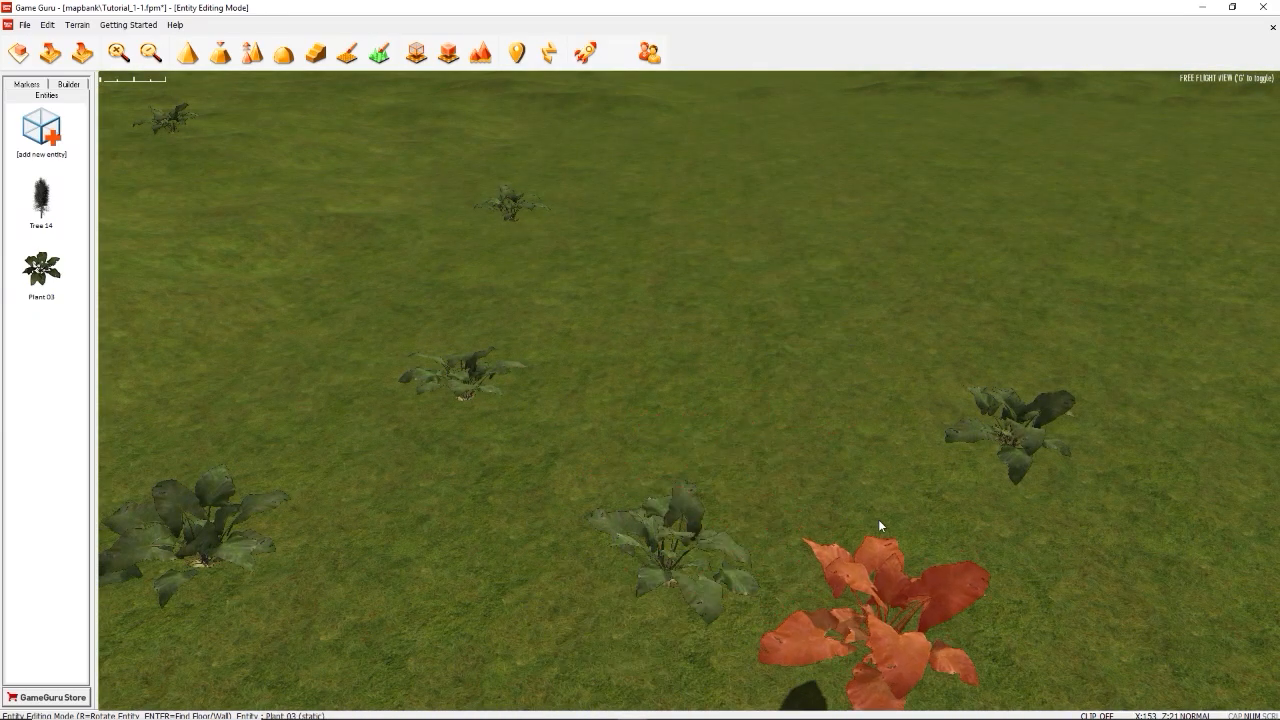
{"action": "left_click", "coordinate": [856, 318]}
{"action": "left_click", "coordinate": [858, 325]}
{"action": "key", "text": "Delete"}
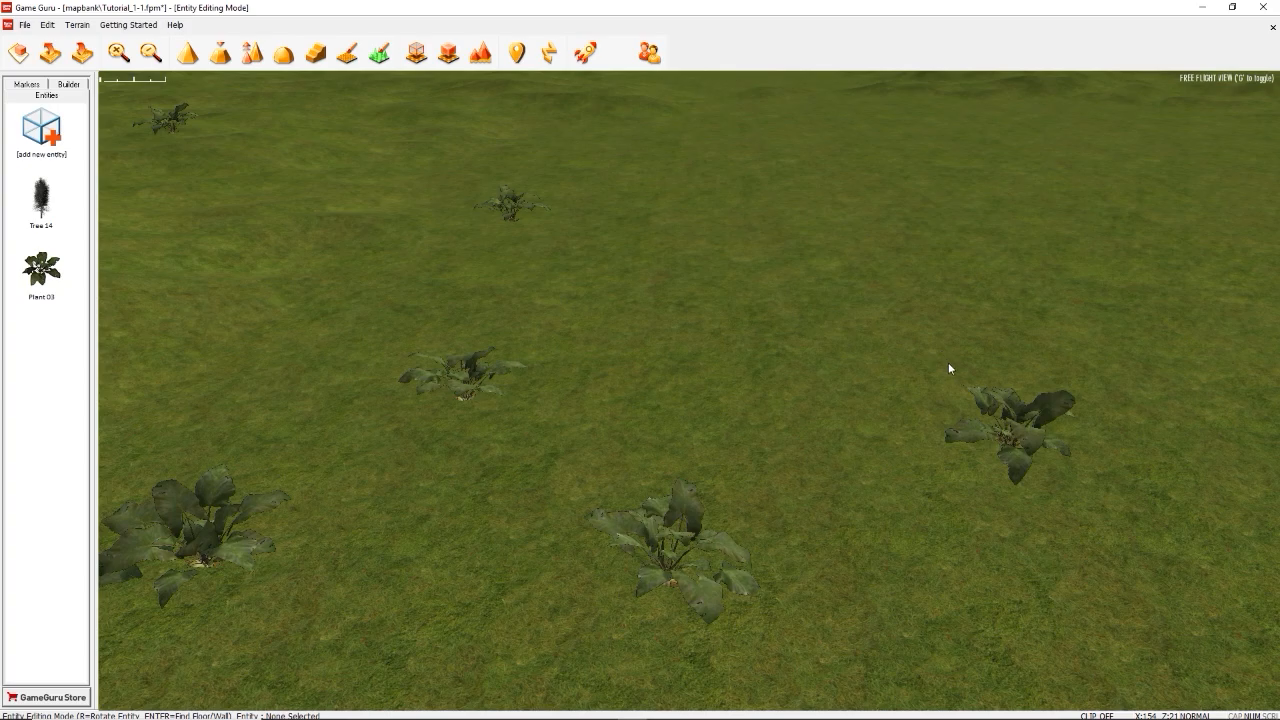
{"action": "left_click", "coordinate": [1012, 425]}
{"action": "left_click", "coordinate": [905, 355]}
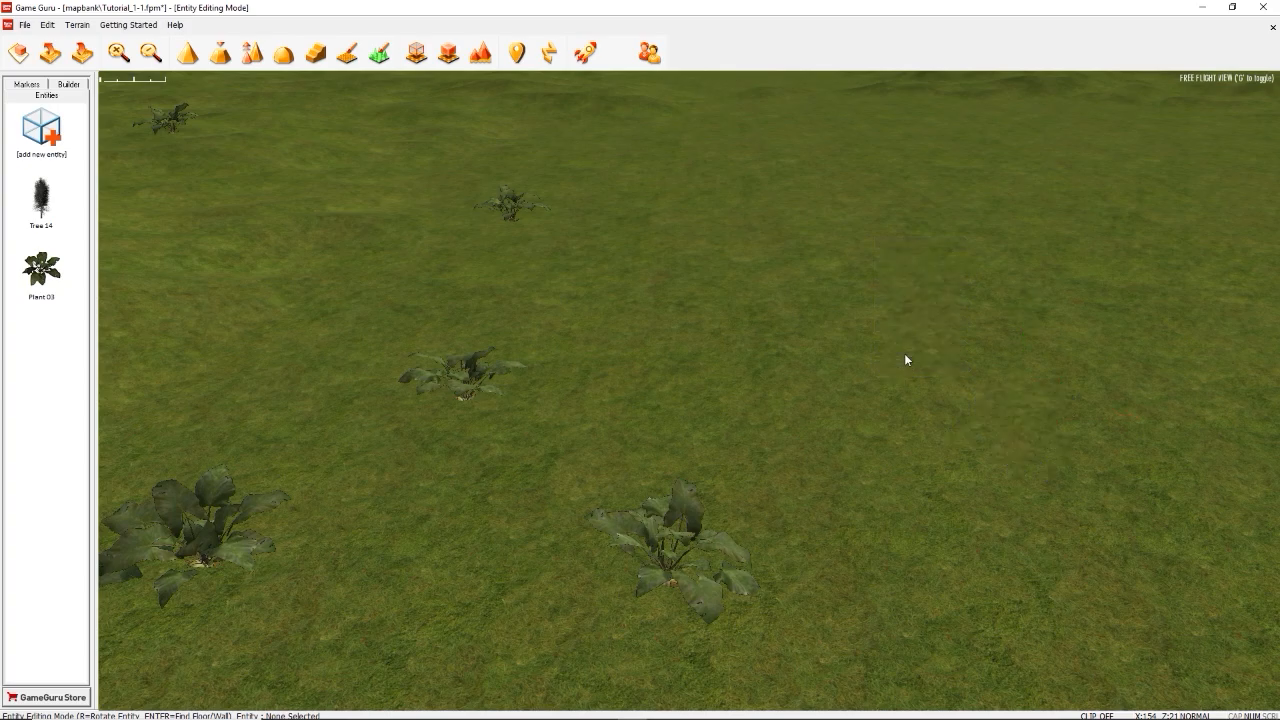
Step: Arrange three plants as a small cluster on the grass in the middle of the open area
{"action": "left_click", "coordinate": [679, 507]}
{"action": "left_click_drag", "start_coordinate": [678, 494], "coordinate": [860, 376]}
{"action": "left_click", "coordinate": [852, 345]}
{"action": "left_click", "coordinate": [698, 358]}
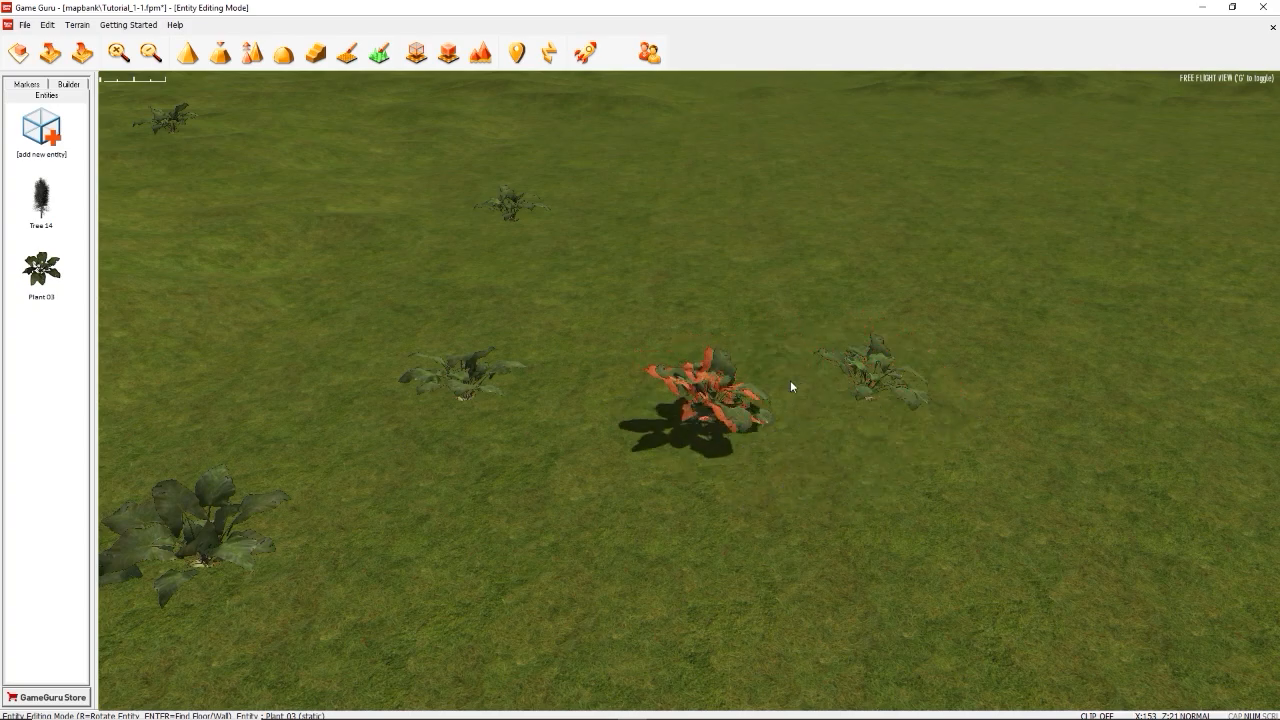
{"action": "left_click", "coordinate": [765, 321]}
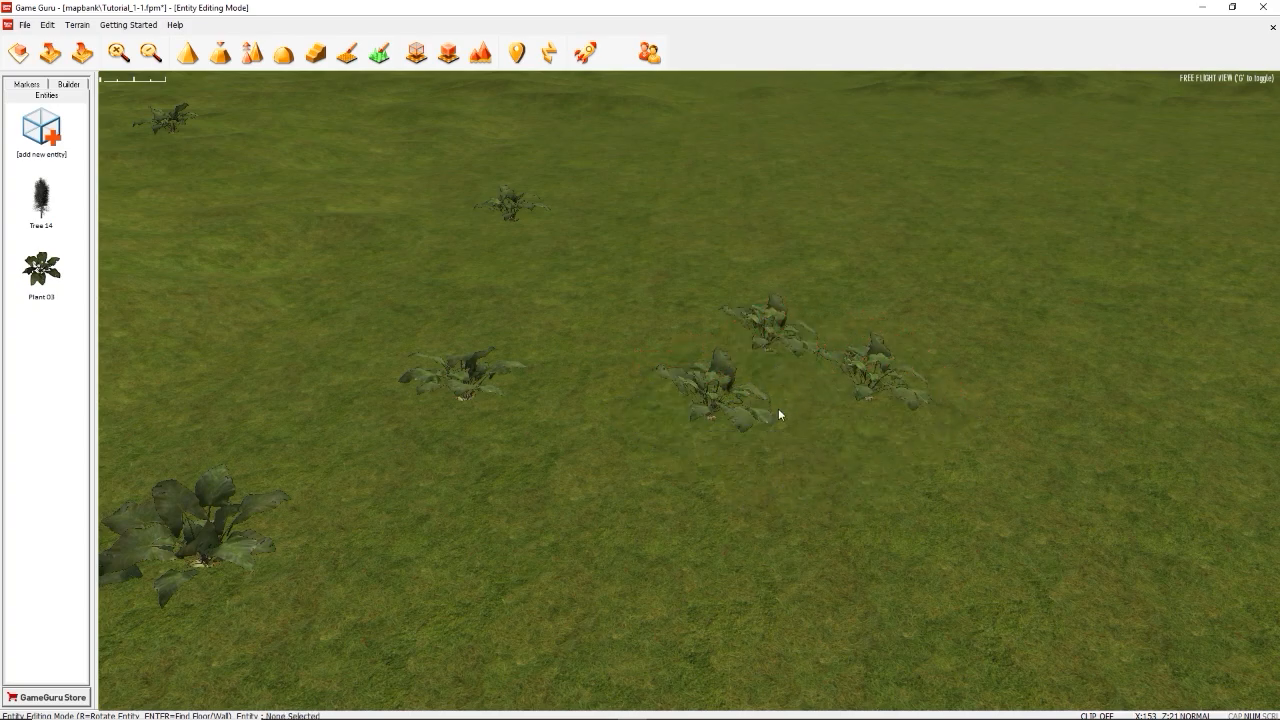
Step: Select the test plants scattered across the open grass together and delete them
{"action": "key", "text": "d"}
{"action": "key", "text": "w"}
{"action": "right_click_drag", "start_coordinate": [780, 414], "coordinate": [490, 218]}
{"action": "key", "text": "w"}
{"action": "key", "text": "a"}
{"action": "key", "text": "w"}
{"action": "key", "text": "s"}
{"action": "left_click_drag", "start_coordinate": [430, 243], "coordinate": [1214, 623]}
{"action": "key", "text": "Delete"}
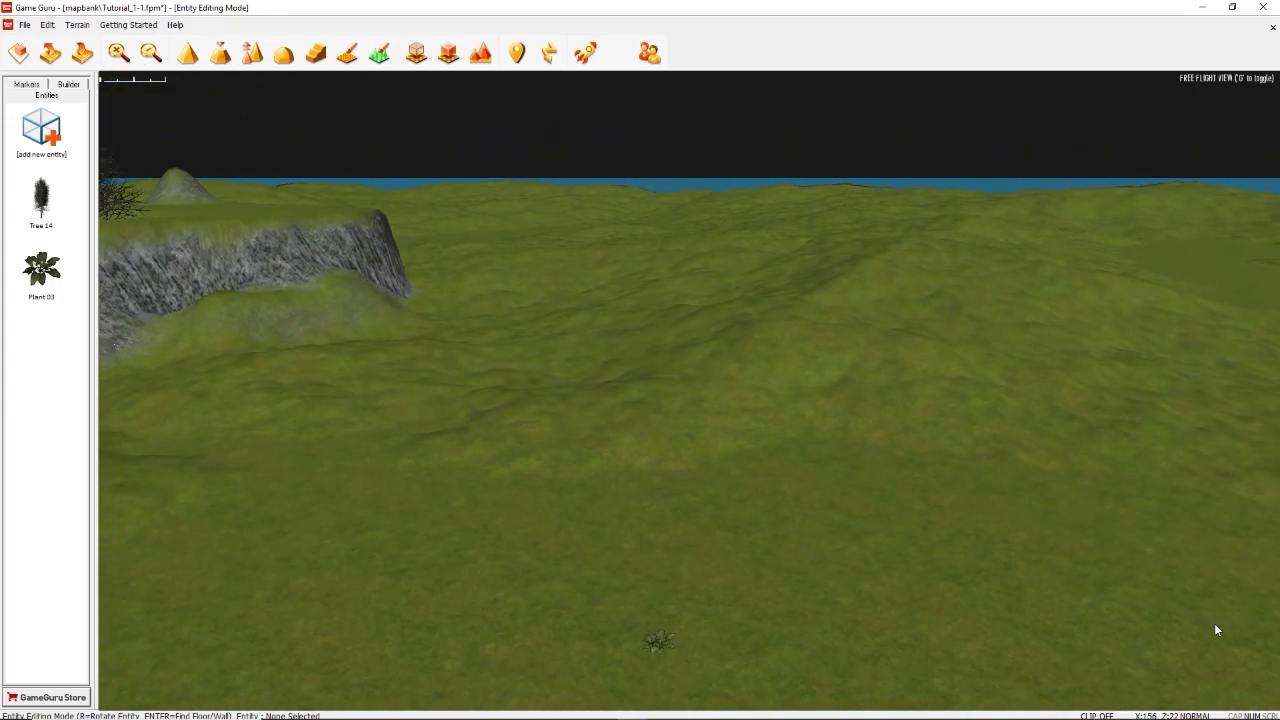
Step: Delete the last remaining test plant on the open grass
{"action": "key", "text": "s"}
{"action": "key", "text": "a"}
{"action": "left_click_drag", "start_coordinate": [676, 576], "coordinate": [794, 686]}
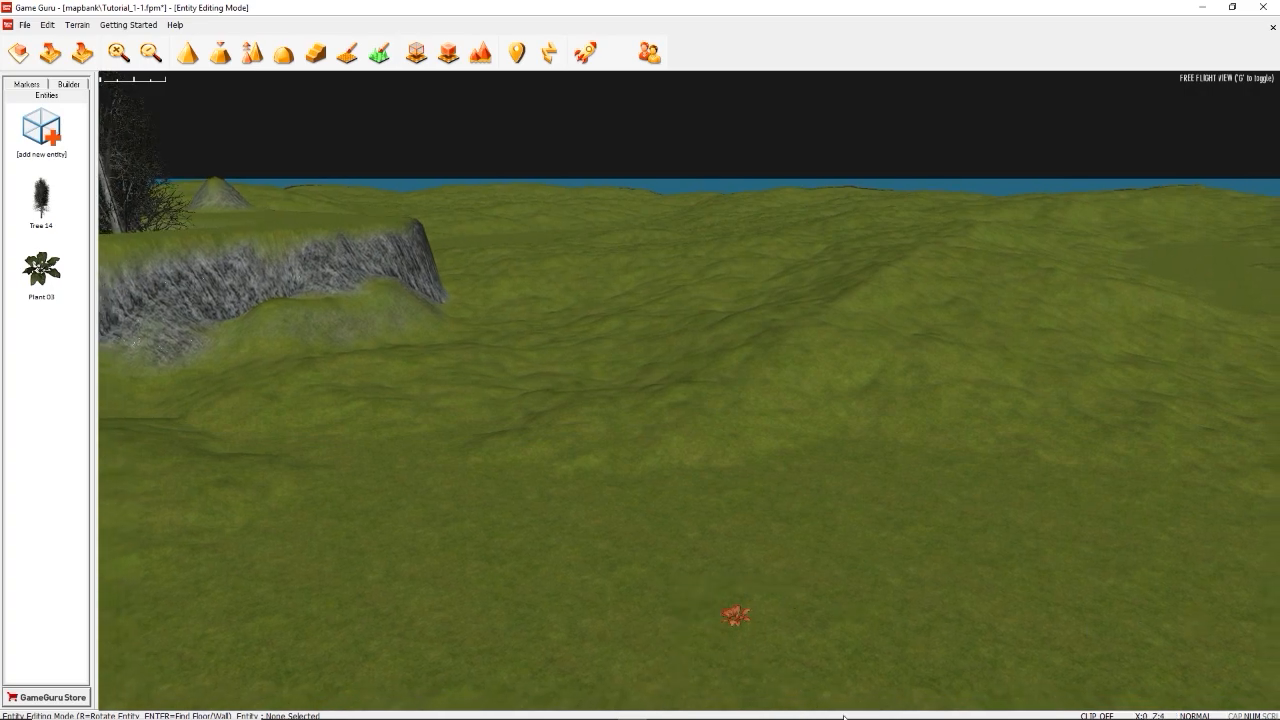
{"action": "left_click", "coordinate": [730, 617]}
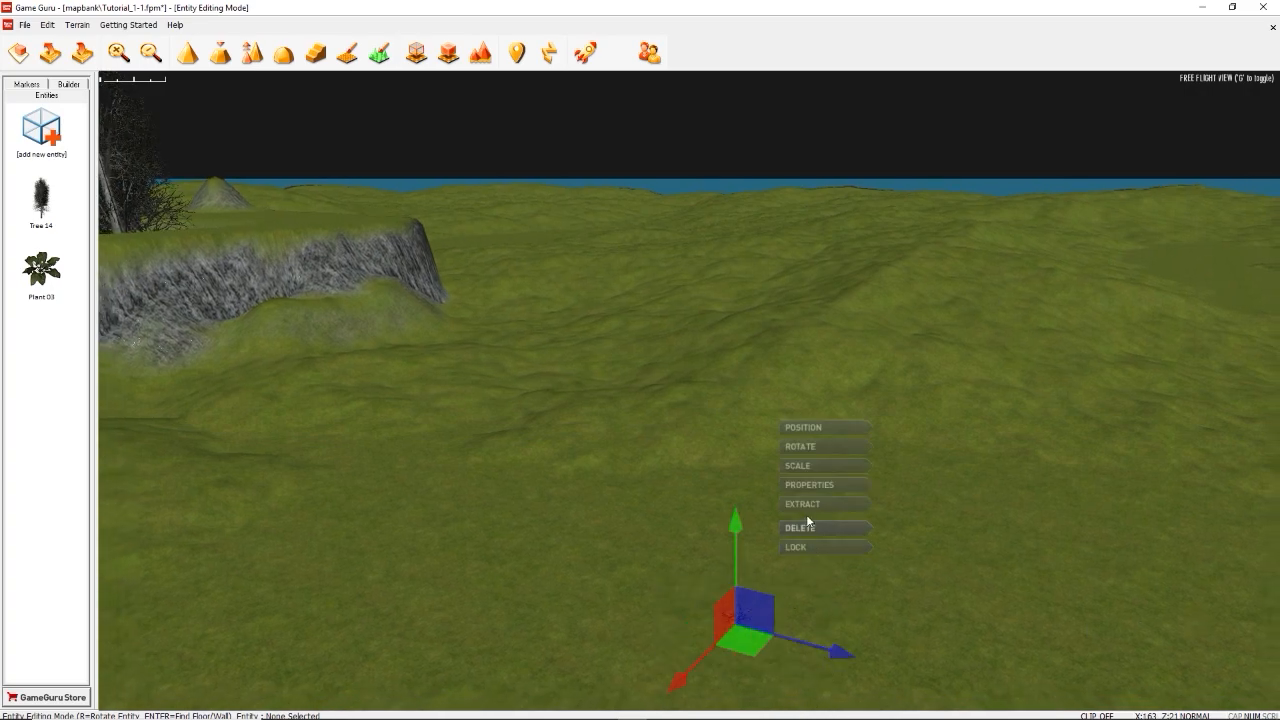
{"action": "left_click", "coordinate": [812, 527]}
Step: Extract the plant beside the large tree roots in the forest and set it down on the grass nearby
{"action": "right_click_drag", "start_coordinate": [968, 571], "coordinate": [900, 580]}
{"action": "key", "text": "w"}
{"action": "key", "text": "w"}
{"action": "key", "text": "w"}
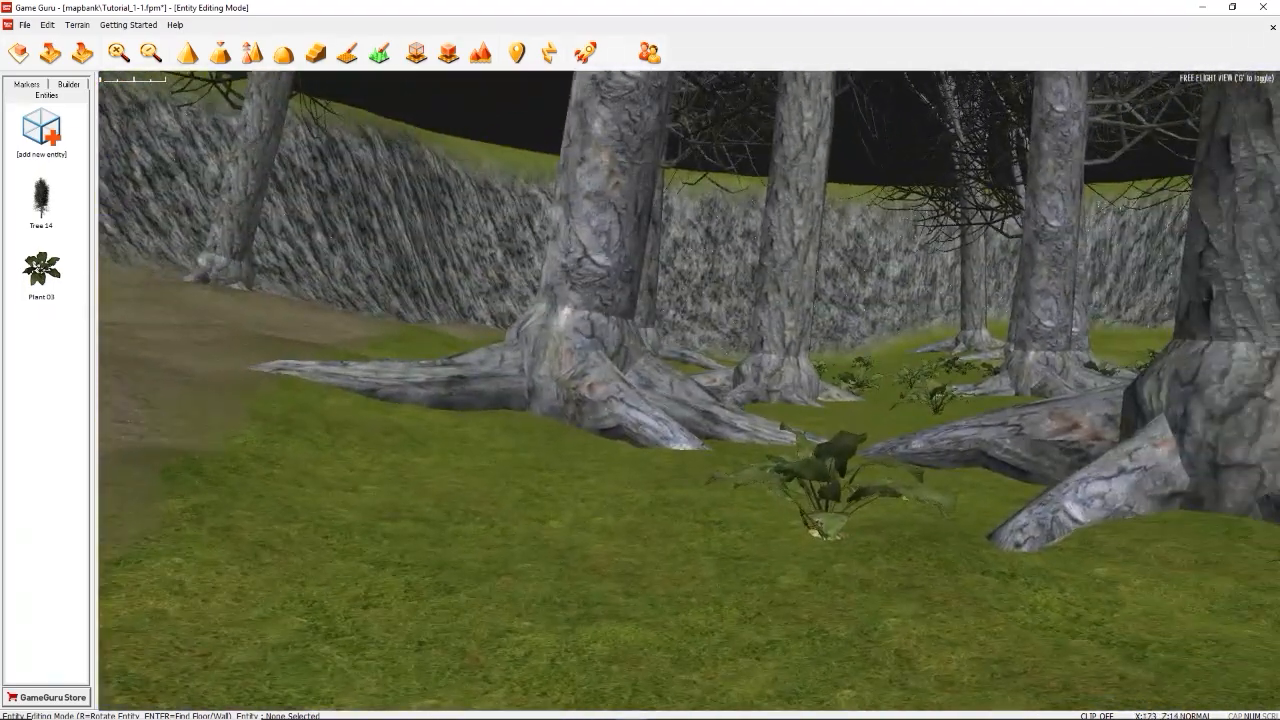
{"action": "left_click", "coordinate": [838, 538]}
{"action": "right_click_drag", "start_coordinate": [683, 530], "coordinate": [622, 545]}
{"action": "key", "text": "s"}
{"action": "key", "text": "w"}
{"action": "right_click_drag", "start_coordinate": [755, 575], "coordinate": [787, 522]}
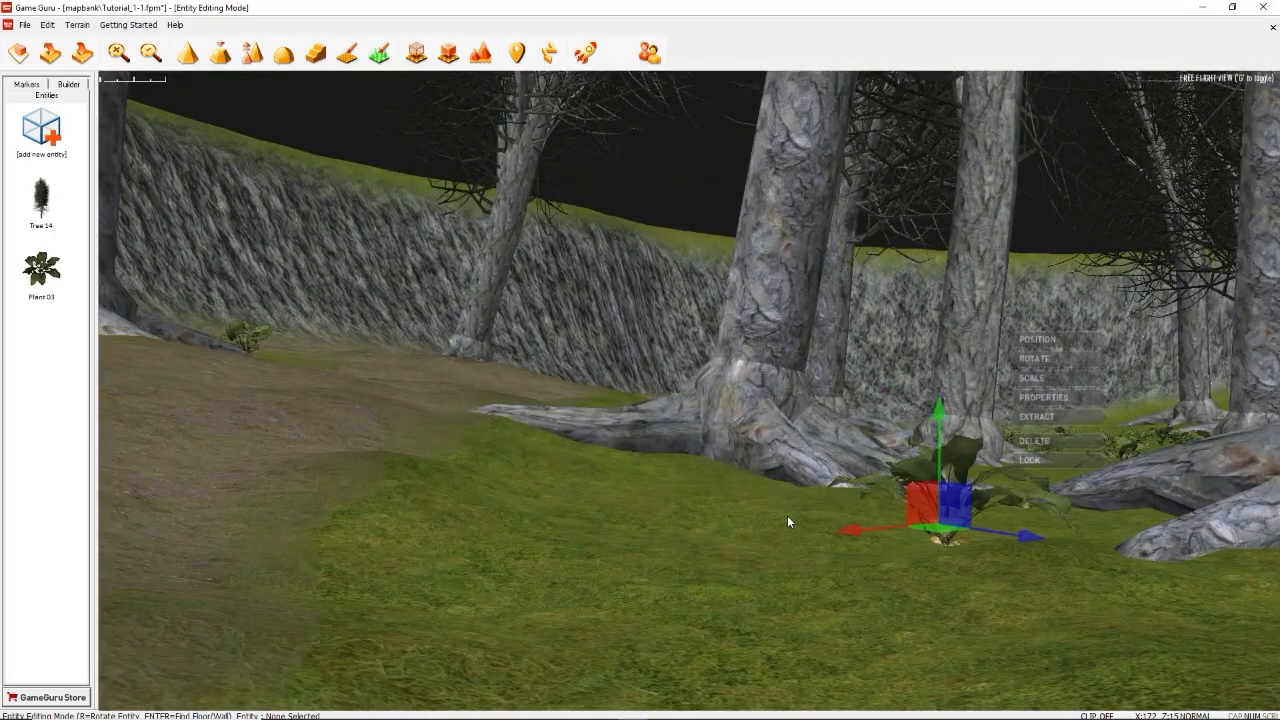
{"action": "left_click", "coordinate": [1042, 416]}
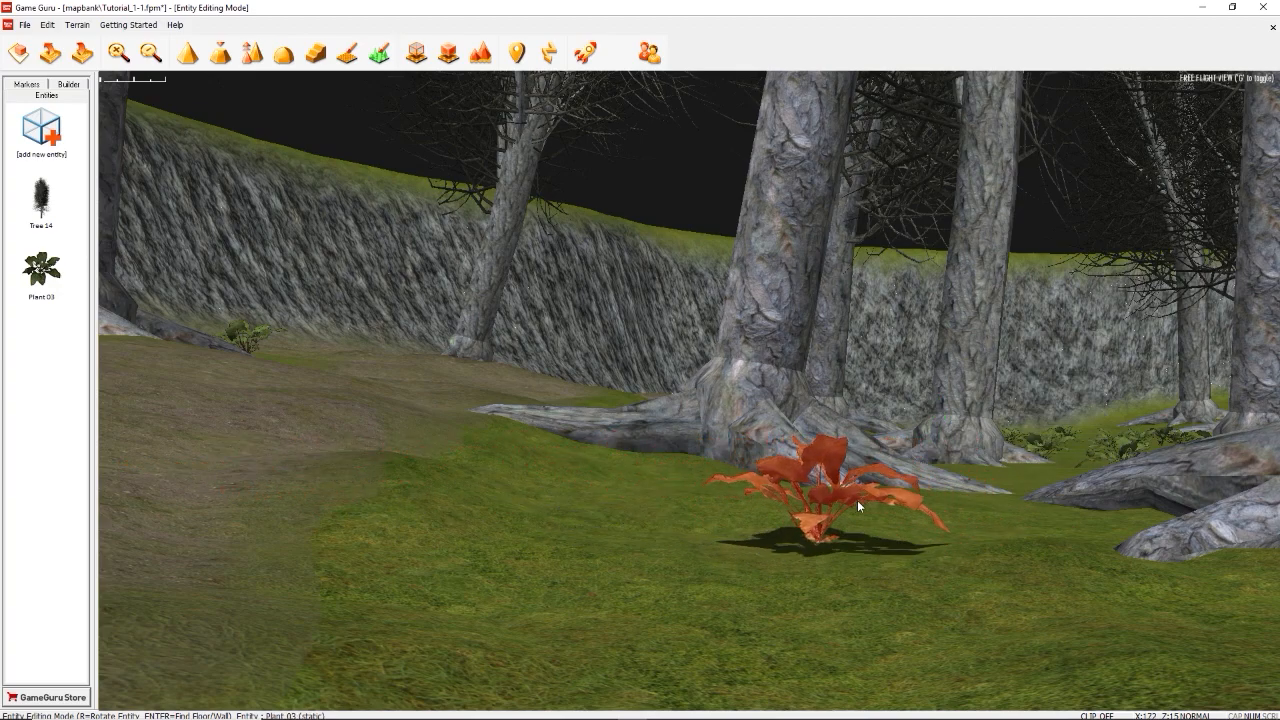
{"action": "left_click", "coordinate": [880, 505]}
Step: Move the plant from the grass beside the roots onto the dirt path by the cliff, adjusting its height
{"action": "left_click", "coordinate": [893, 540]}
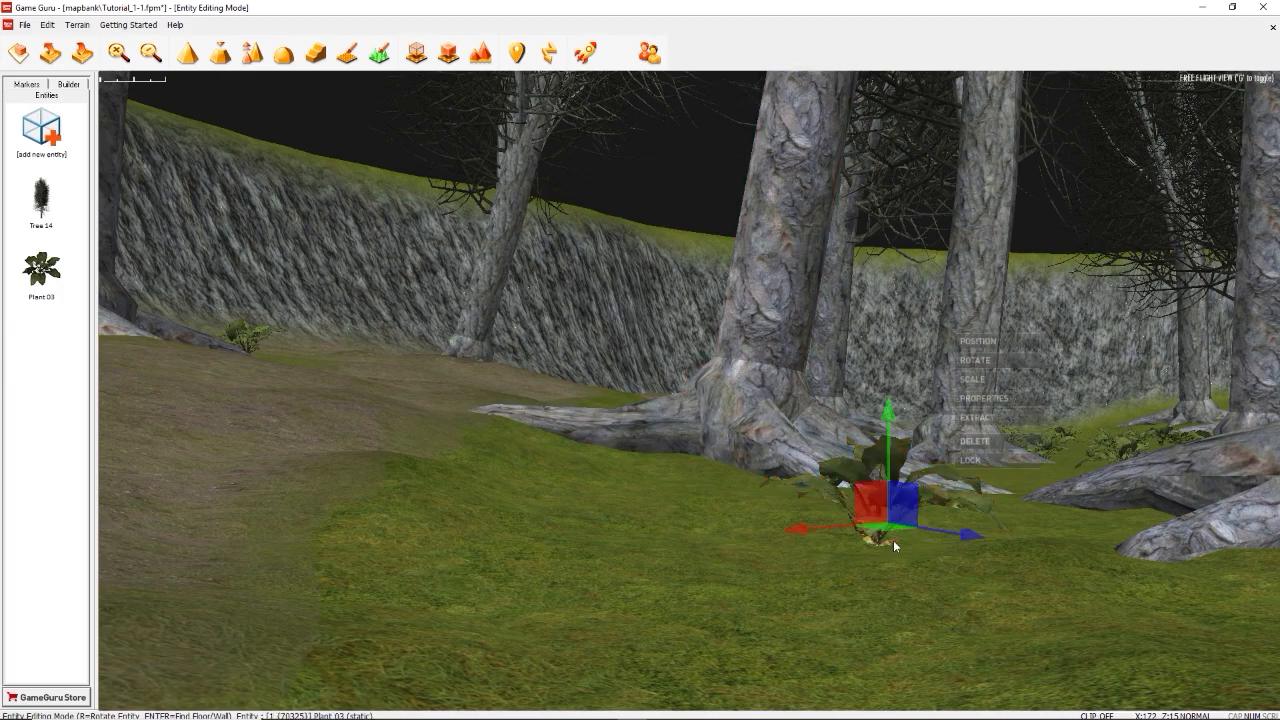
{"action": "left_click_drag", "start_coordinate": [890, 532], "coordinate": [530, 514]}
{"action": "left_click_drag", "start_coordinate": [439, 384], "coordinate": [437, 342]}
{"action": "left_click_drag", "start_coordinate": [423, 456], "coordinate": [684, 479]}
{"action": "right_click_drag", "start_coordinate": [684, 479], "coordinate": [741, 476]}
{"action": "key", "text": "w"}
{"action": "left_click_drag", "start_coordinate": [798, 477], "coordinate": [441, 362]}
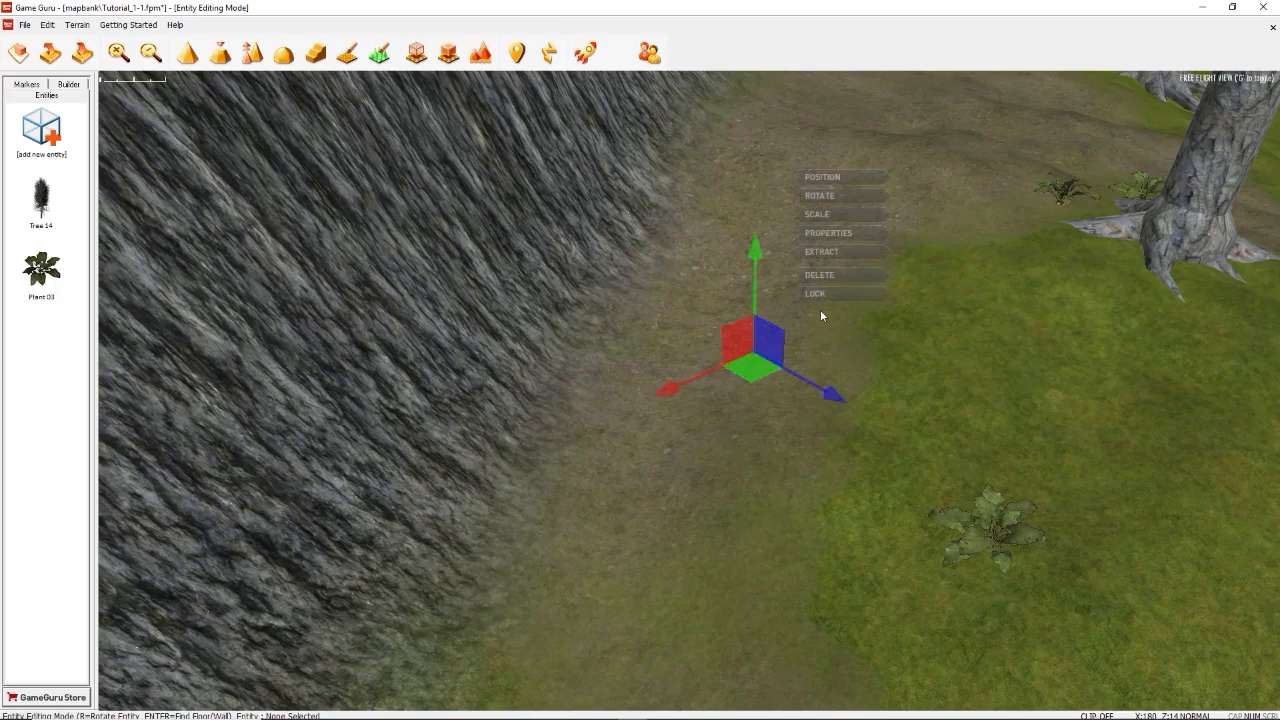
Step: Extract the plant from the dirt path by the cliff and set it down at the grass edge beside the forest path
{"action": "left_click", "coordinate": [830, 253]}
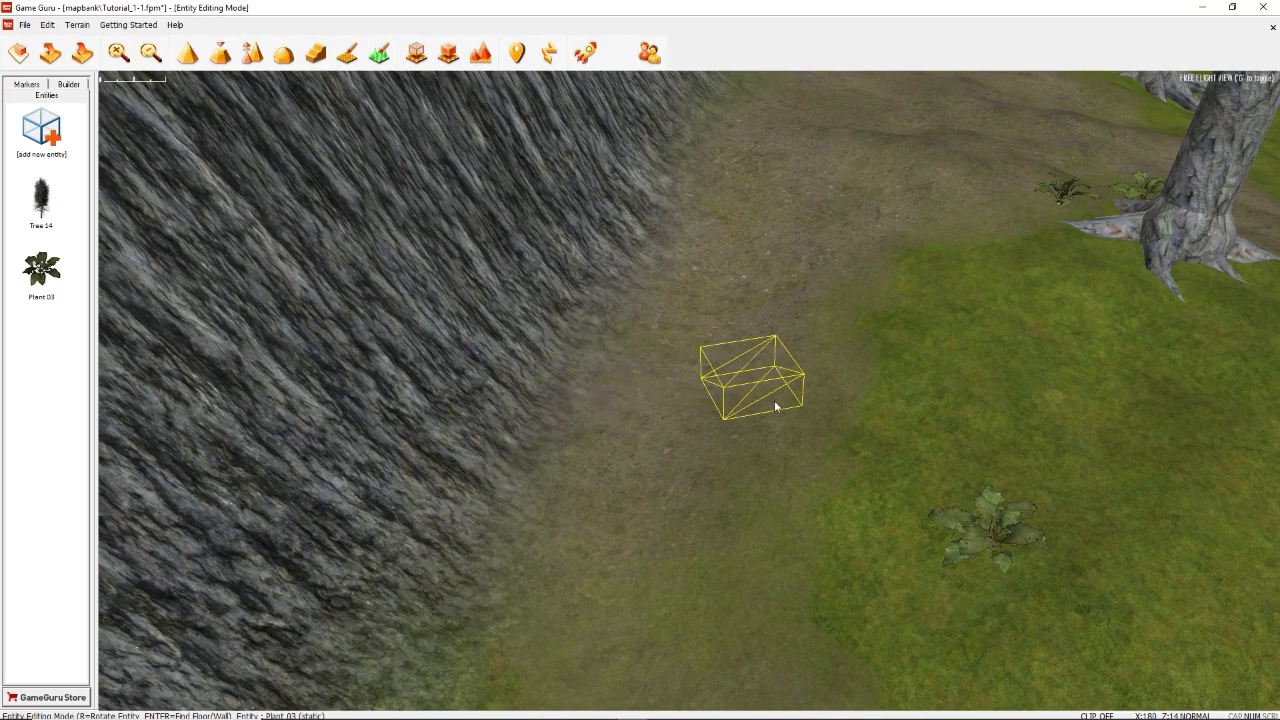
{"action": "key", "text": "d"}
{"action": "key", "text": "a"}
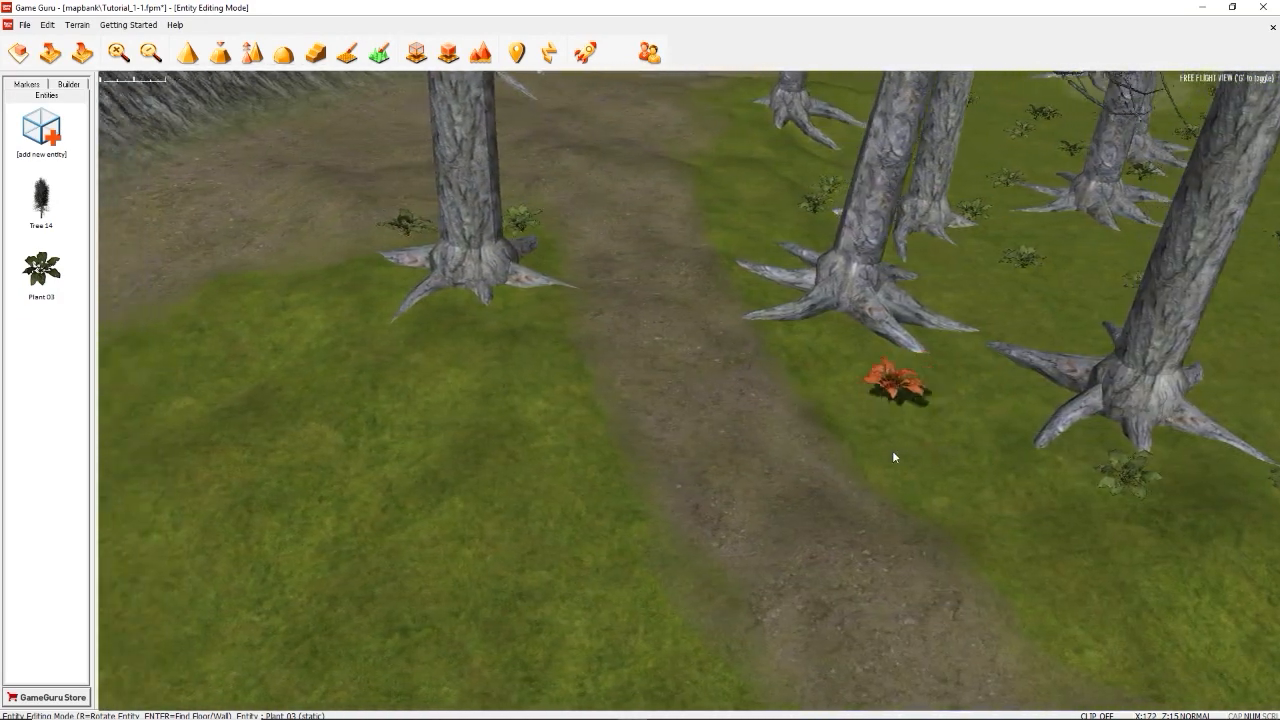
{"action": "key", "text": "d"}
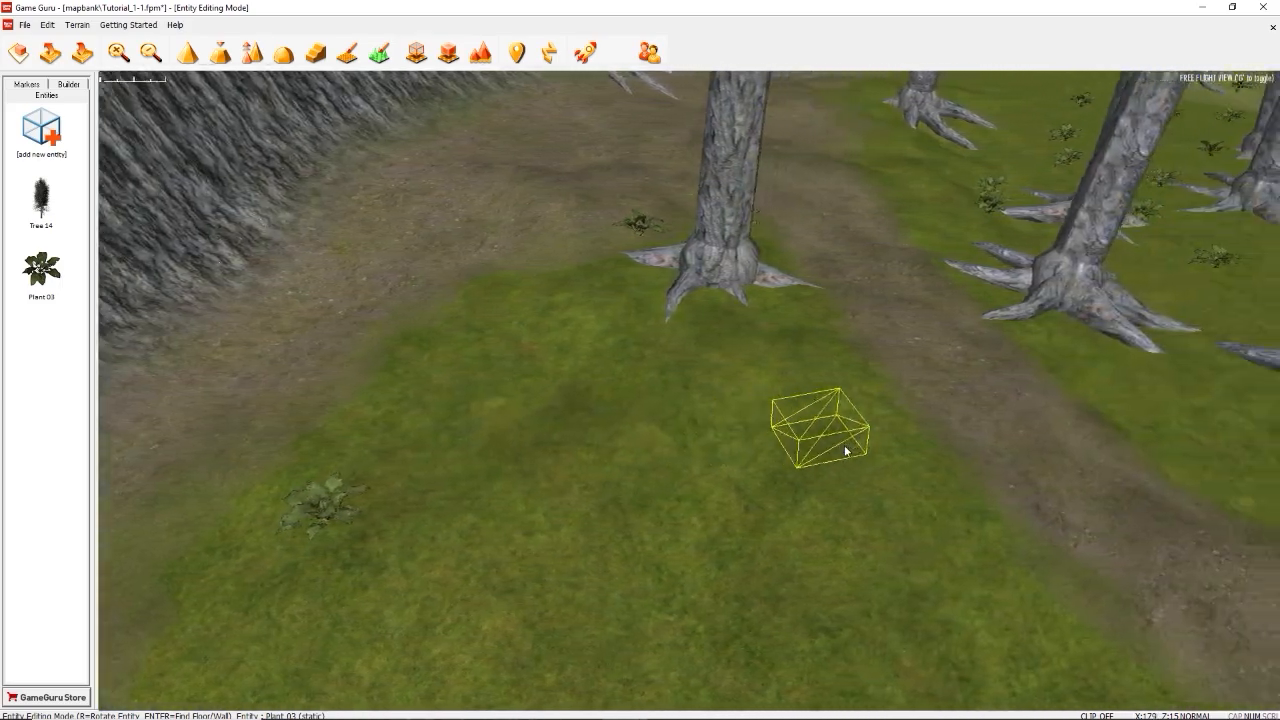
{"action": "key", "text": "d"}
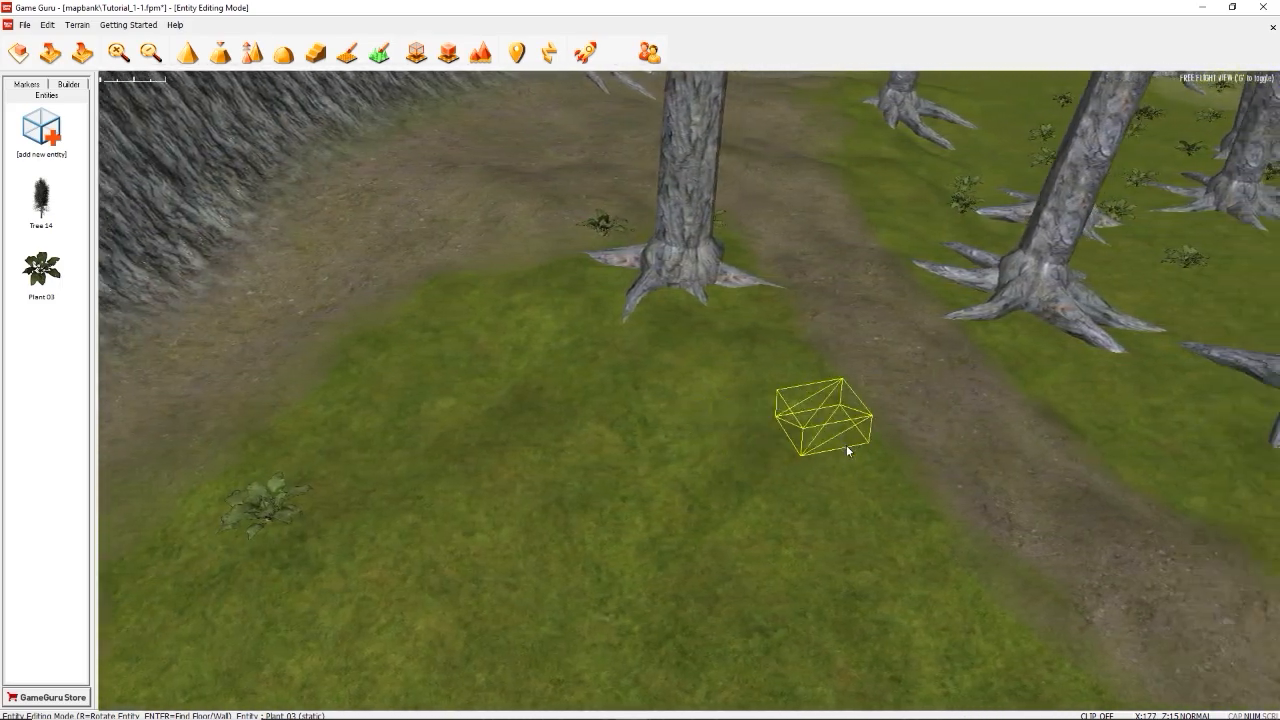
{"action": "key", "text": "a"}
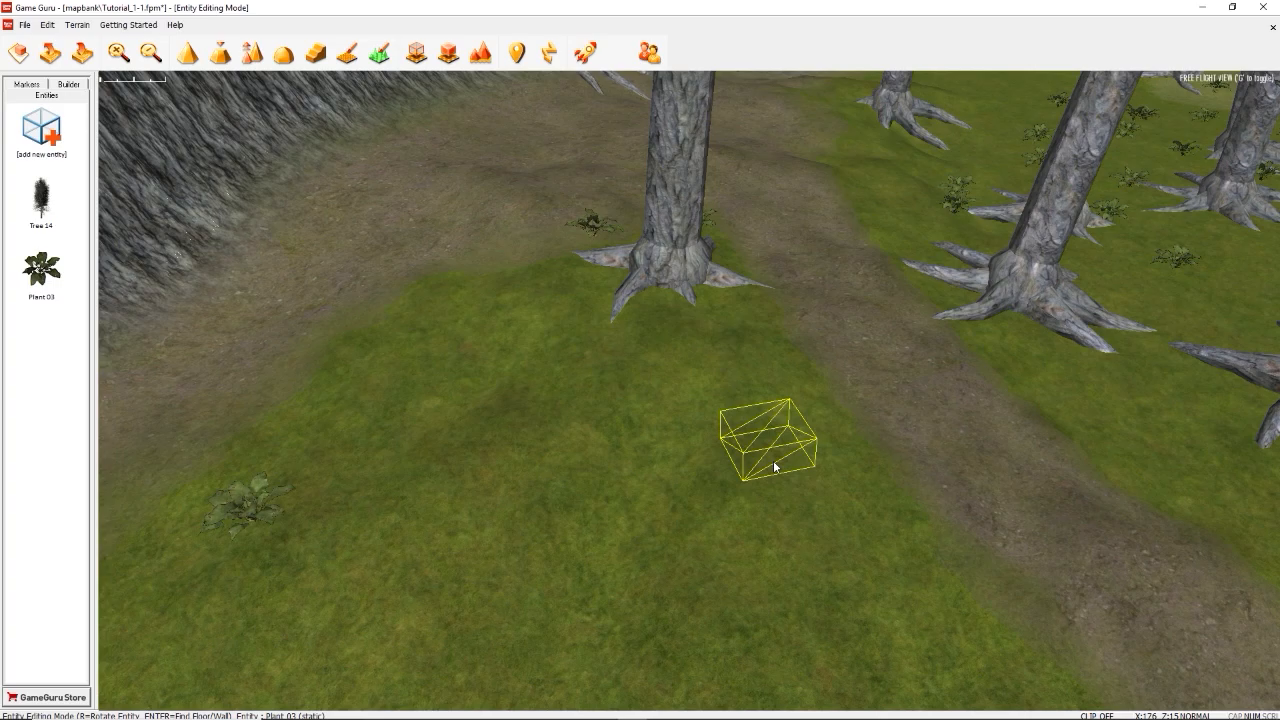
{"action": "key", "text": "d"}
{"action": "key", "text": "a"}
{"action": "key", "text": "d"}
{"action": "key", "text": "d"}
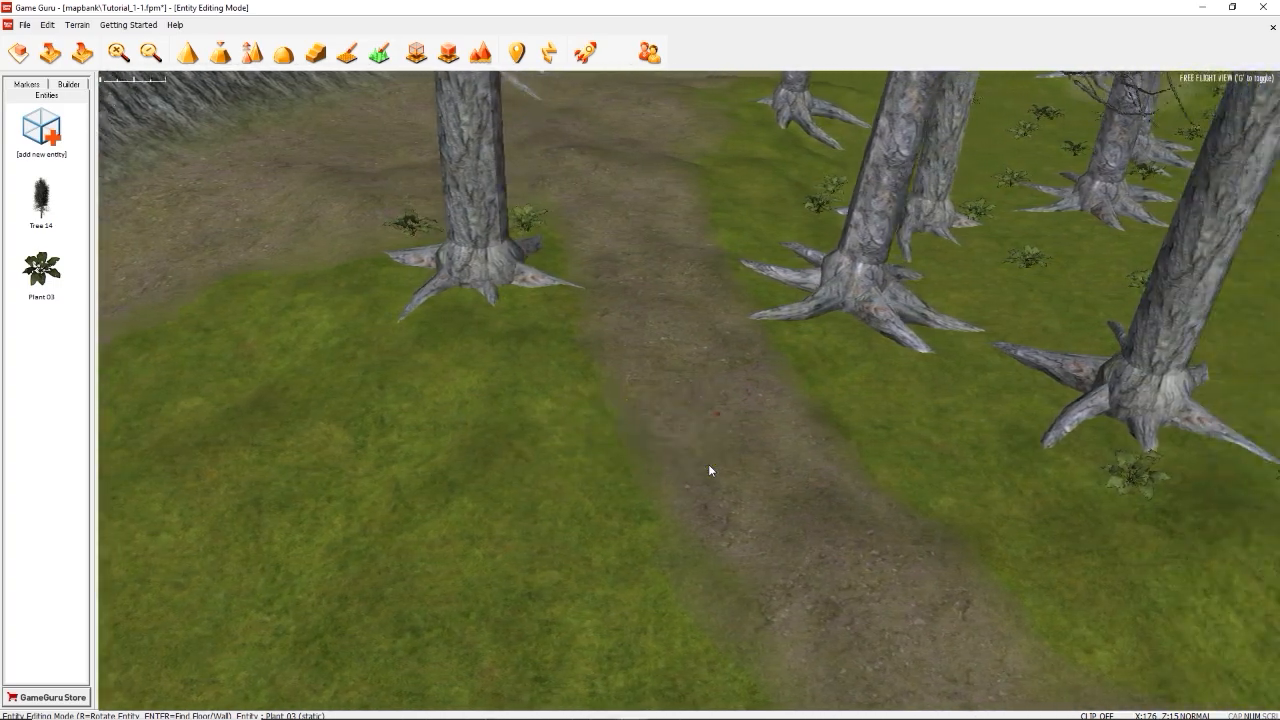
{"action": "key", "text": "a"}
{"action": "key", "text": "d"}
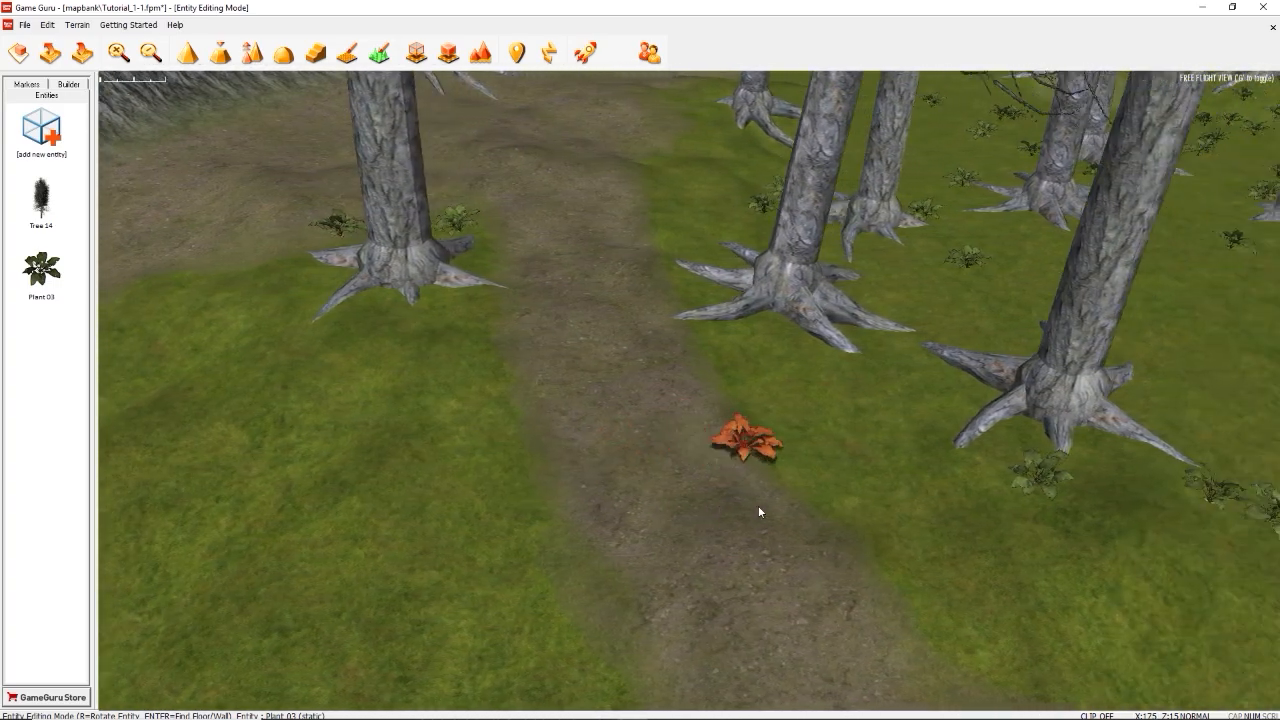
{"action": "key", "text": "a"}
{"action": "right_click", "coordinate": [700, 490]}
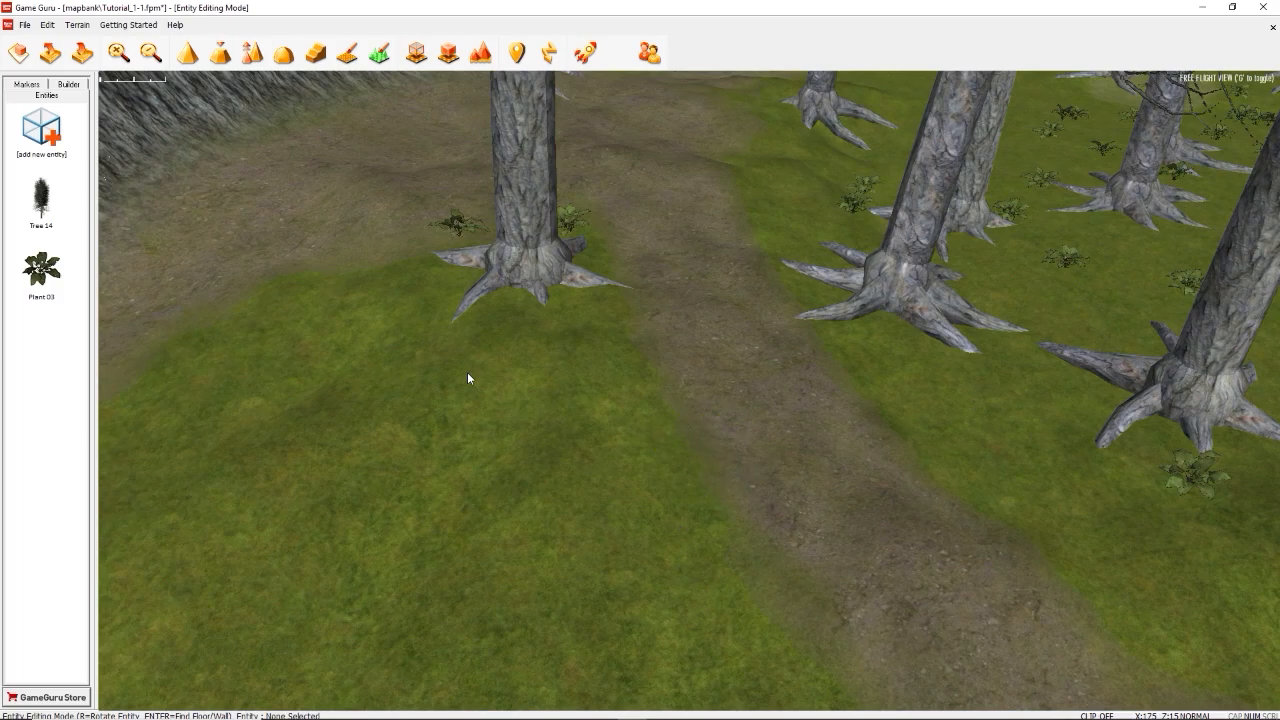
Step: Select the sunken plant beside the forest path with a selection box, raise it out of the ground and delete it
{"action": "left_click_drag", "start_coordinate": [578, 428], "coordinate": [887, 607]}
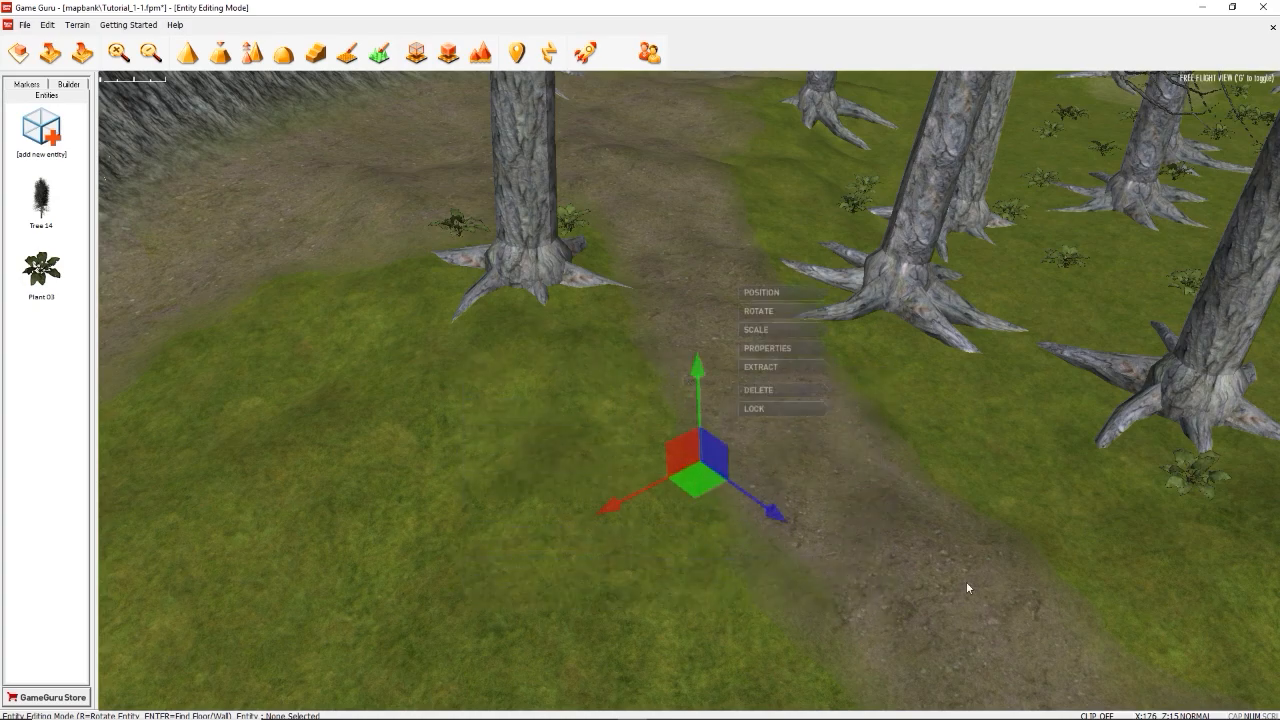
{"action": "left_click_drag", "start_coordinate": [698, 370], "coordinate": [698, 325]}
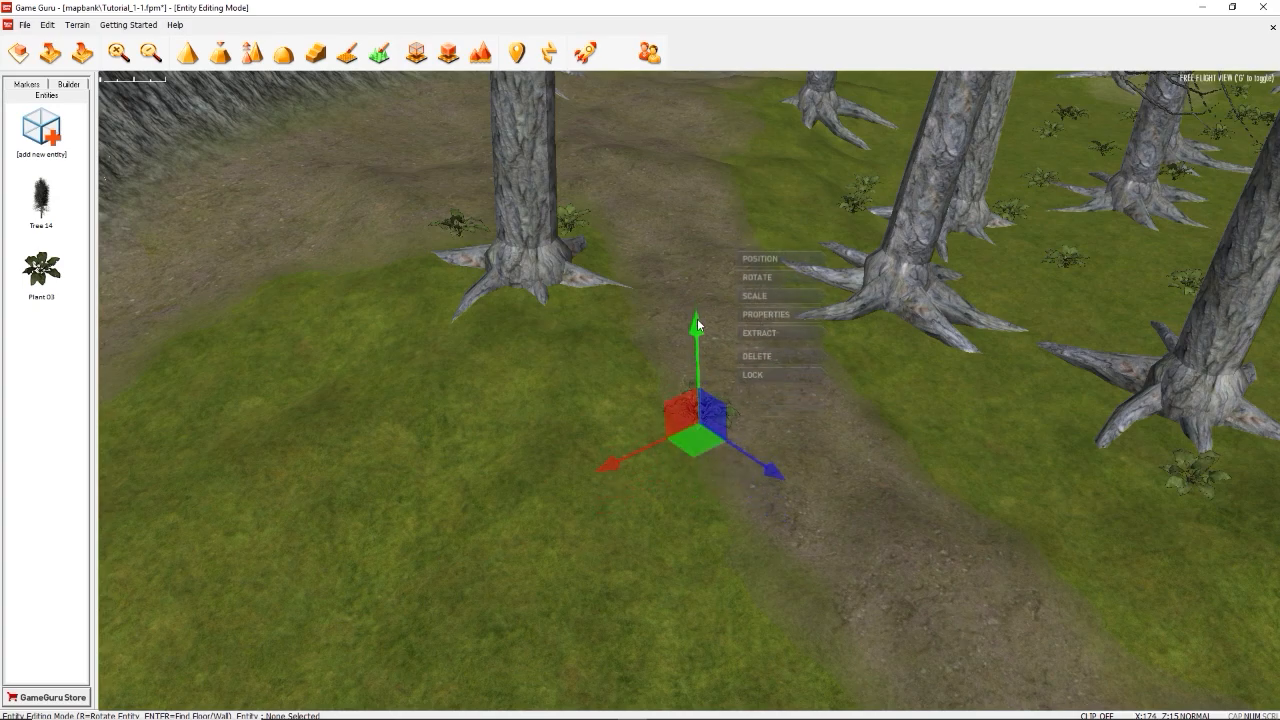
{"action": "left_click", "coordinate": [768, 356]}
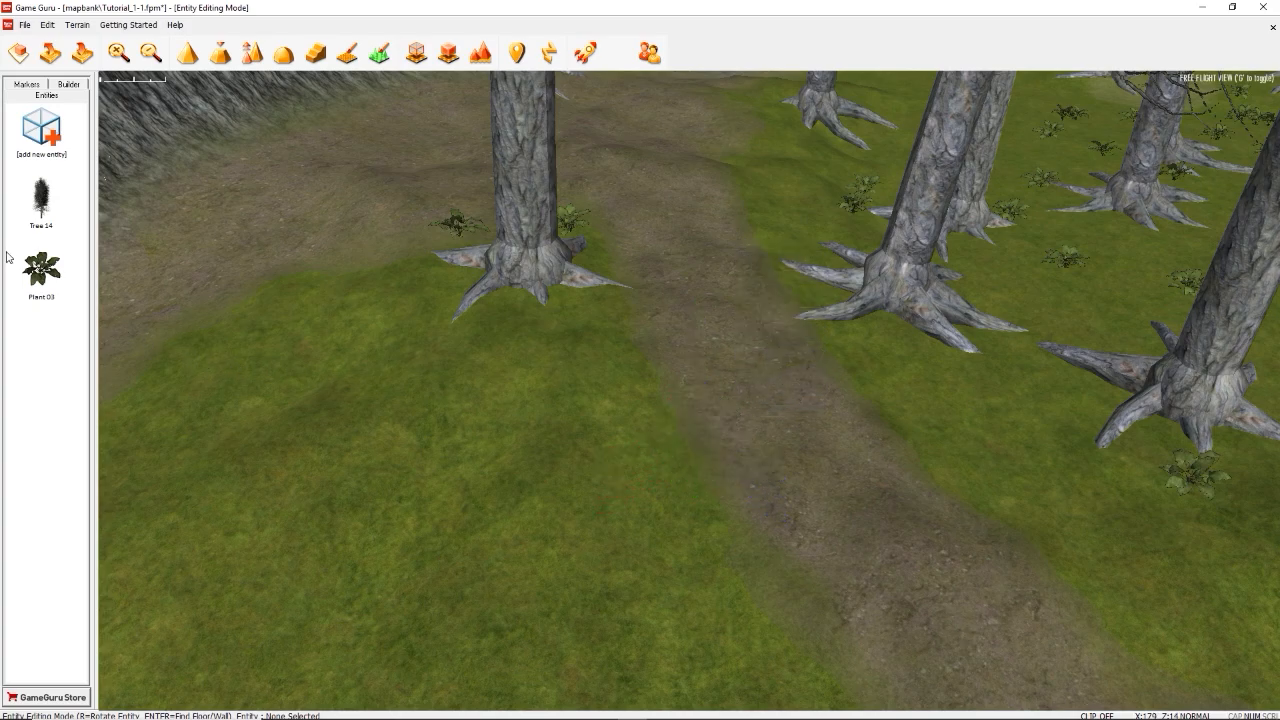
Step: Place Plant 03 on the grass on both sides of the forest path near the large trees
{"action": "left_click", "coordinate": [930, 414]}
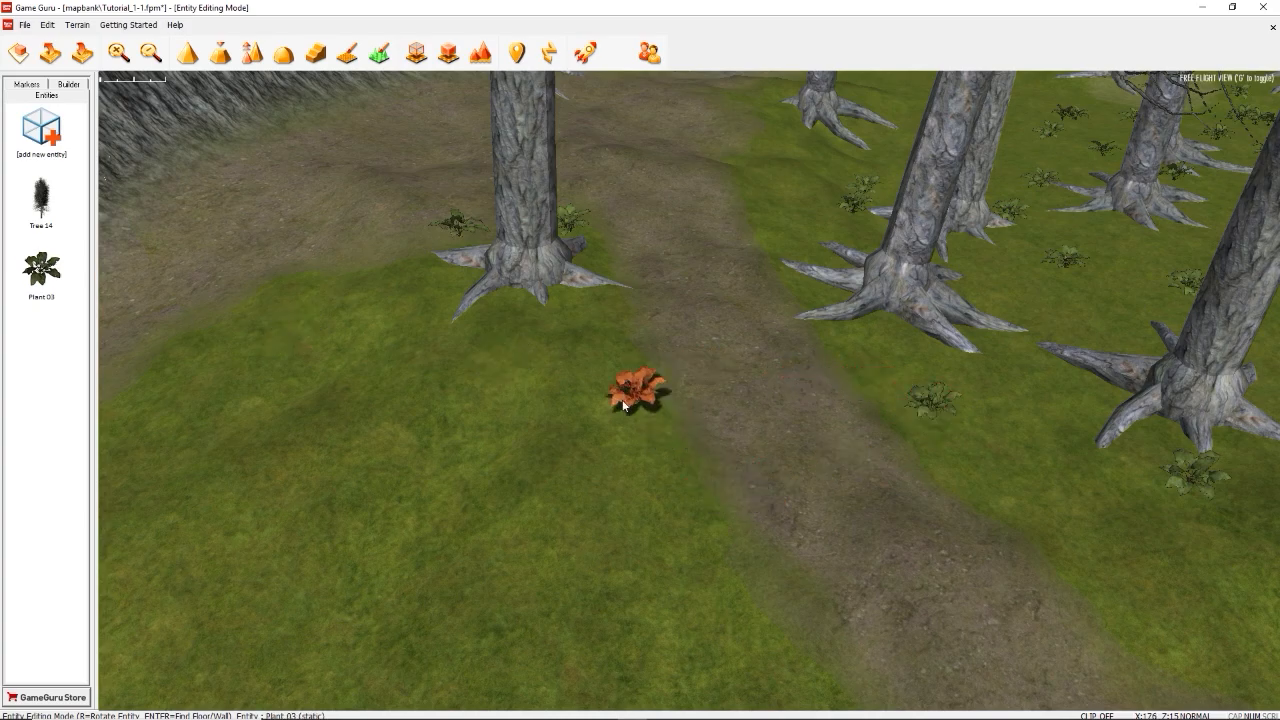
{"action": "key", "text": "s"}
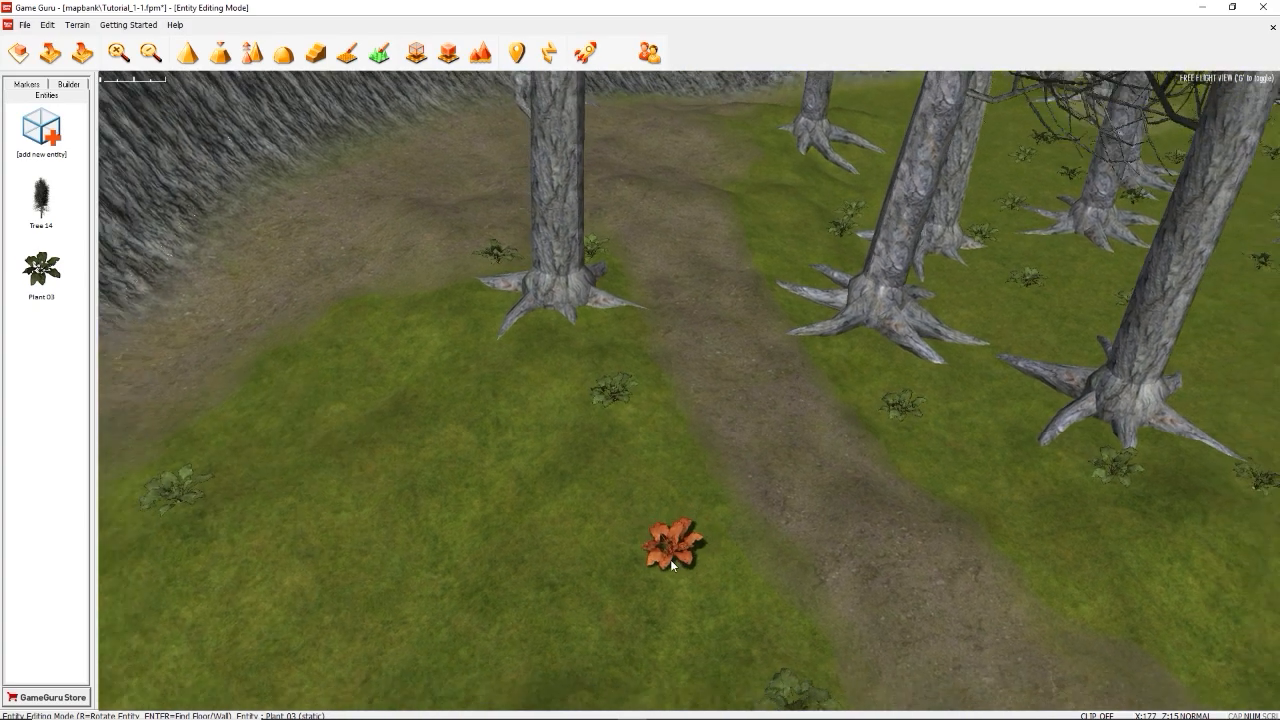
{"action": "key", "text": "a"}
Step: Scatter more Plant 03 copies across the open grass between the cliff and the path, plus a few beyond the path
{"action": "right_click_drag", "start_coordinate": [670, 558], "coordinate": [850, 545]}
{"action": "right_click_drag", "start_coordinate": [735, 480], "coordinate": [735, 518]}
{"action": "key", "text": "w"}
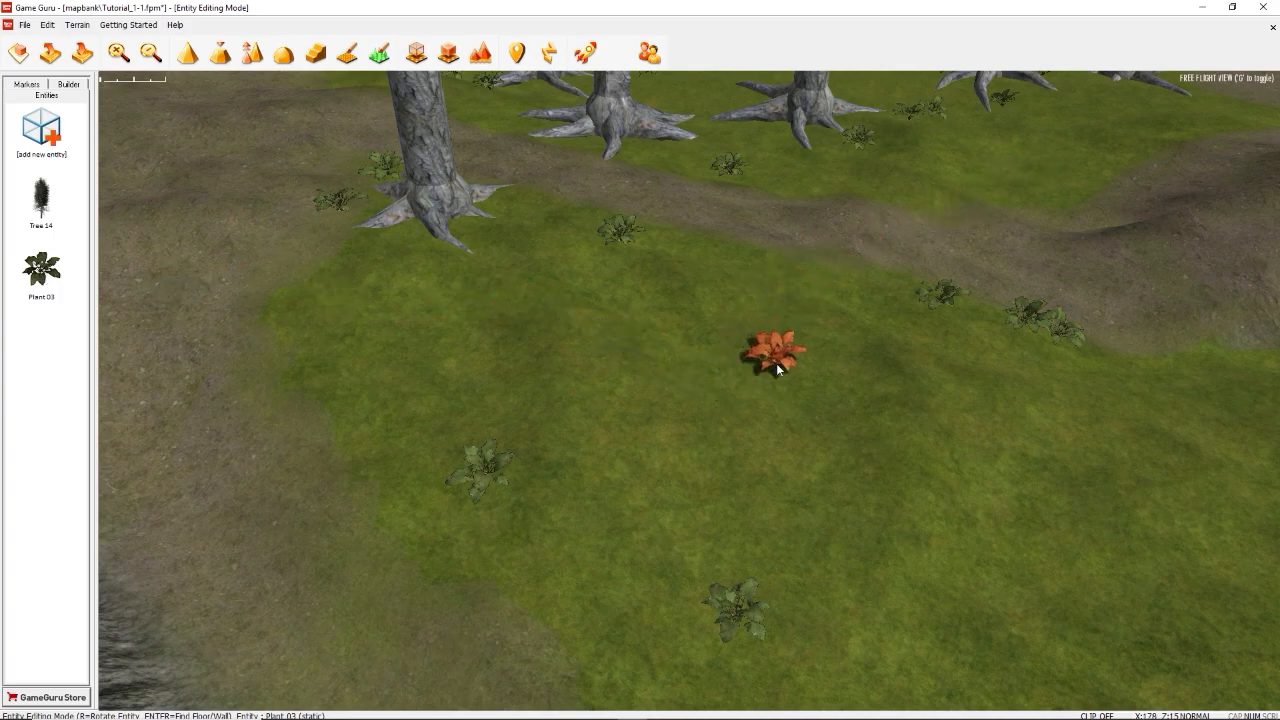
{"action": "left_click", "coordinate": [340, 324]}
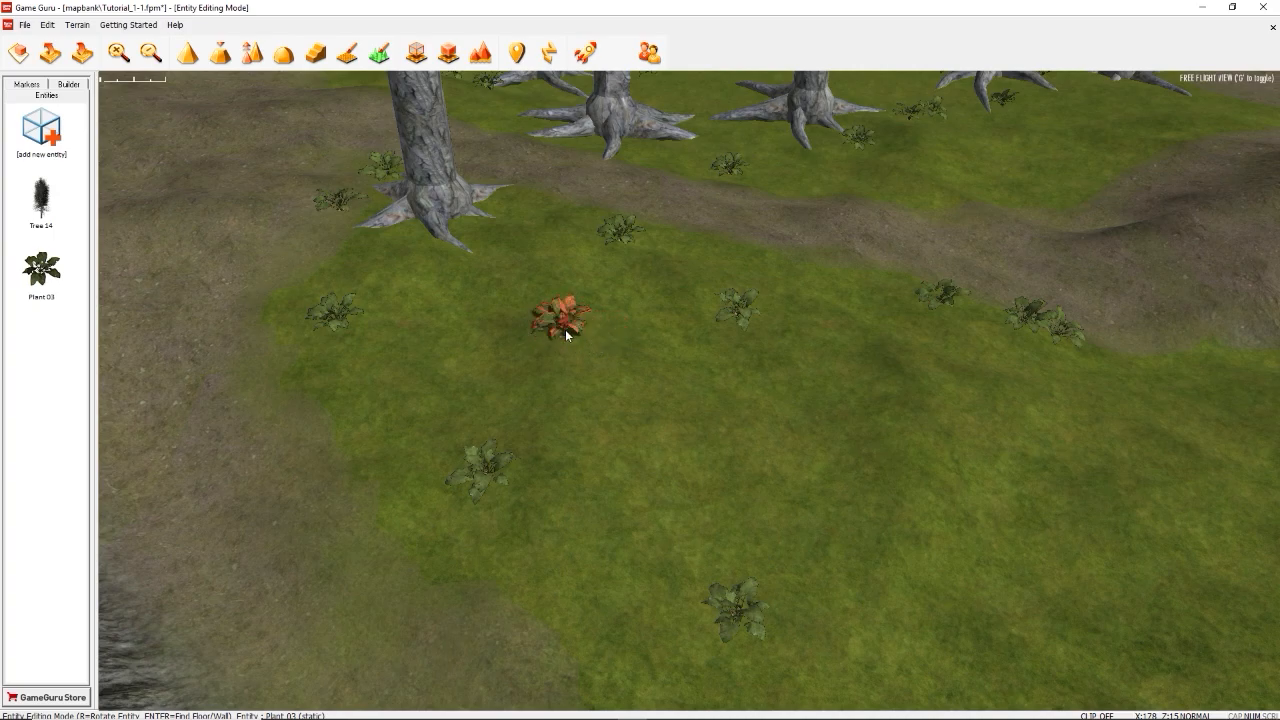
{"action": "left_click", "coordinate": [630, 435]}
{"action": "left_click", "coordinate": [1041, 603]}
{"action": "left_click", "coordinate": [920, 470]}
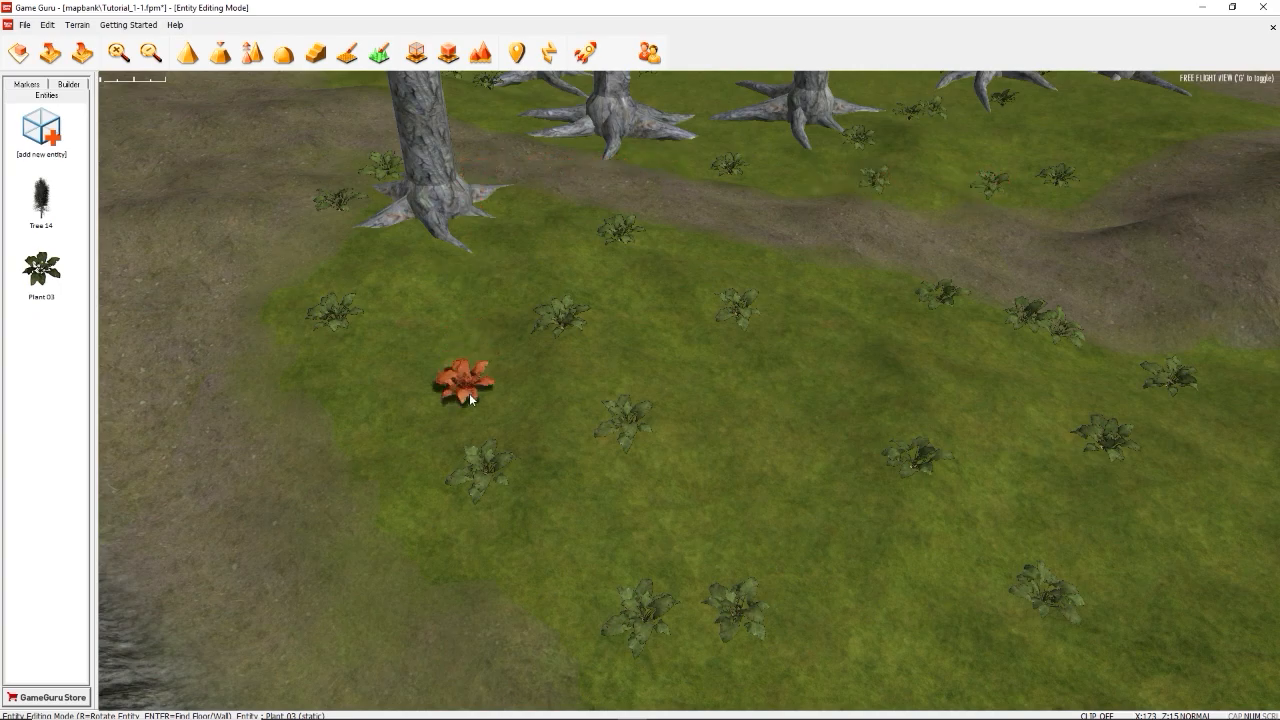
{"action": "left_click", "coordinate": [768, 468]}
{"action": "left_click", "coordinate": [1249, 540]}
Step: Place another Plant 03 on the grass near the cliff-side dirt area and end the plant placement
{"action": "key", "text": "a"}
{"action": "key", "text": "s"}
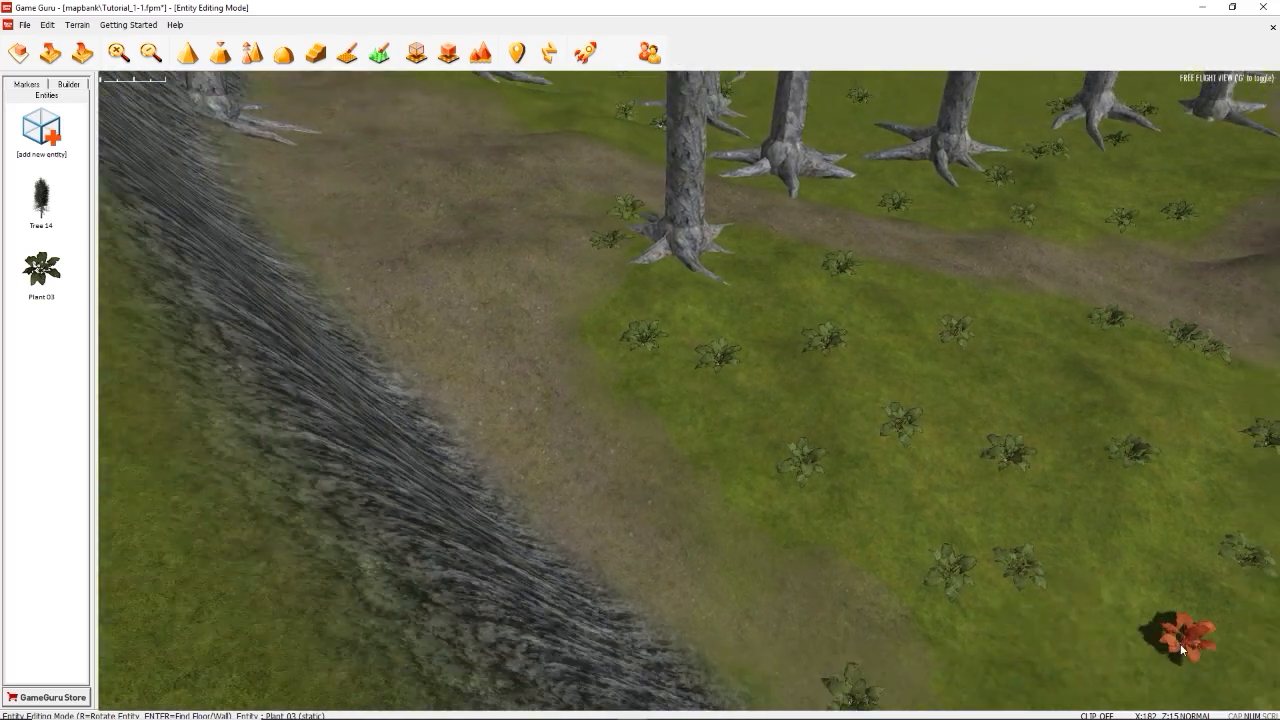
{"action": "key", "text": "d"}
{"action": "left_click", "coordinate": [1012, 666]}
{"action": "mouse_move", "coordinate": [1012, 666]}
{"action": "right_mouse_down"}
{"action": "mouse_move", "coordinate": [1014, 700]}
{"action": "mouse_move", "coordinate": [1012, 650]}
{"action": "mouse_move", "coordinate": [1130, 610]}
{"action": "mouse_move", "coordinate": [1025, 663]}
{"action": "right_mouse_up"}
Step: Examine the distribution of plants across the clearing from ground level, from above and from the raised path
{"action": "key", "text": "w"}
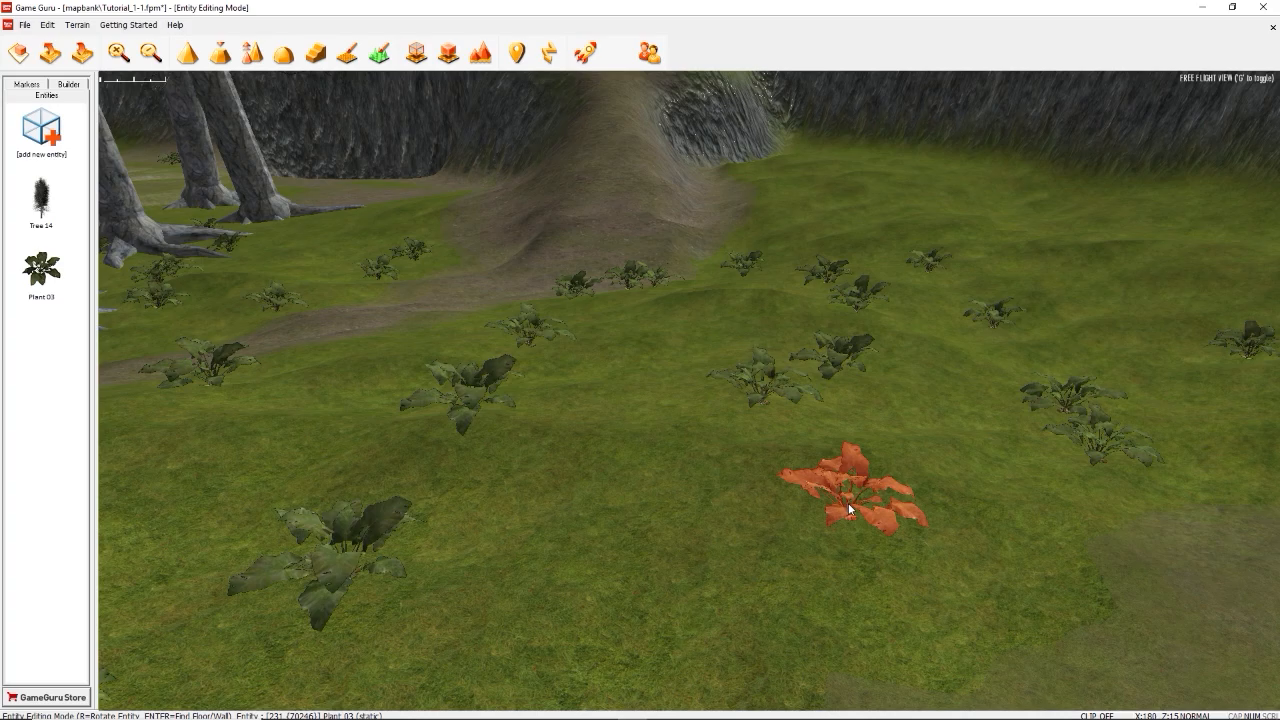
{"action": "key", "text": "a"}
{"action": "right_click_drag", "start_coordinate": [828, 471], "coordinate": [1246, 448]}
{"action": "key", "text": "w"}
{"action": "key", "text": "w"}
{"action": "key", "text": "w"}
{"action": "key", "text": "s"}
{"action": "key", "text": "s"}
{"action": "key", "text": "w"}
{"action": "key", "text": "a"}
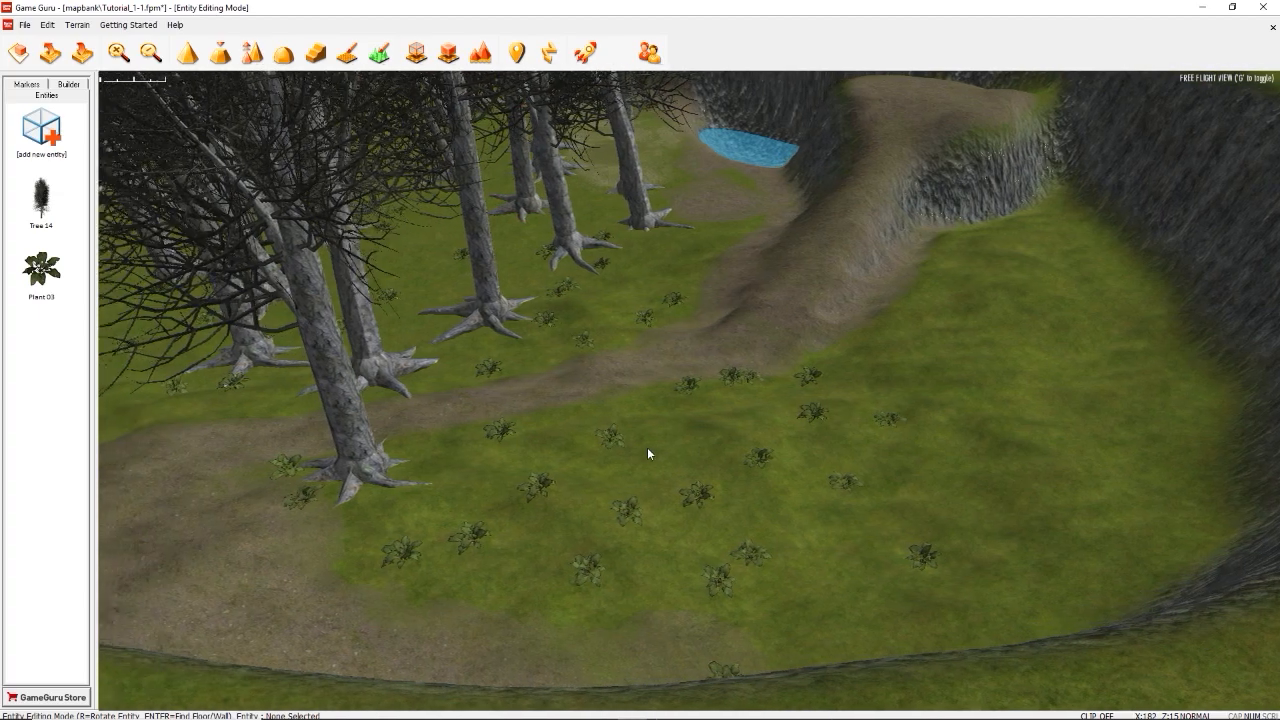
{"action": "key", "text": "d"}
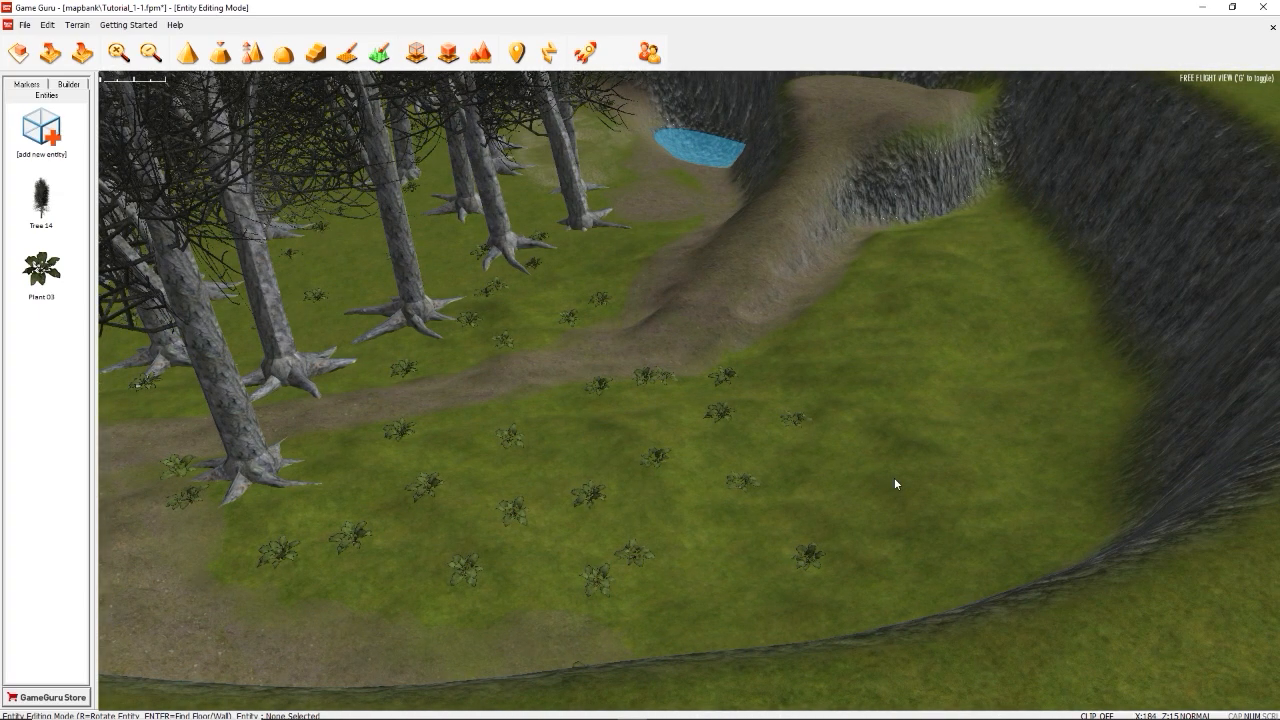
{"action": "key", "text": "w"}
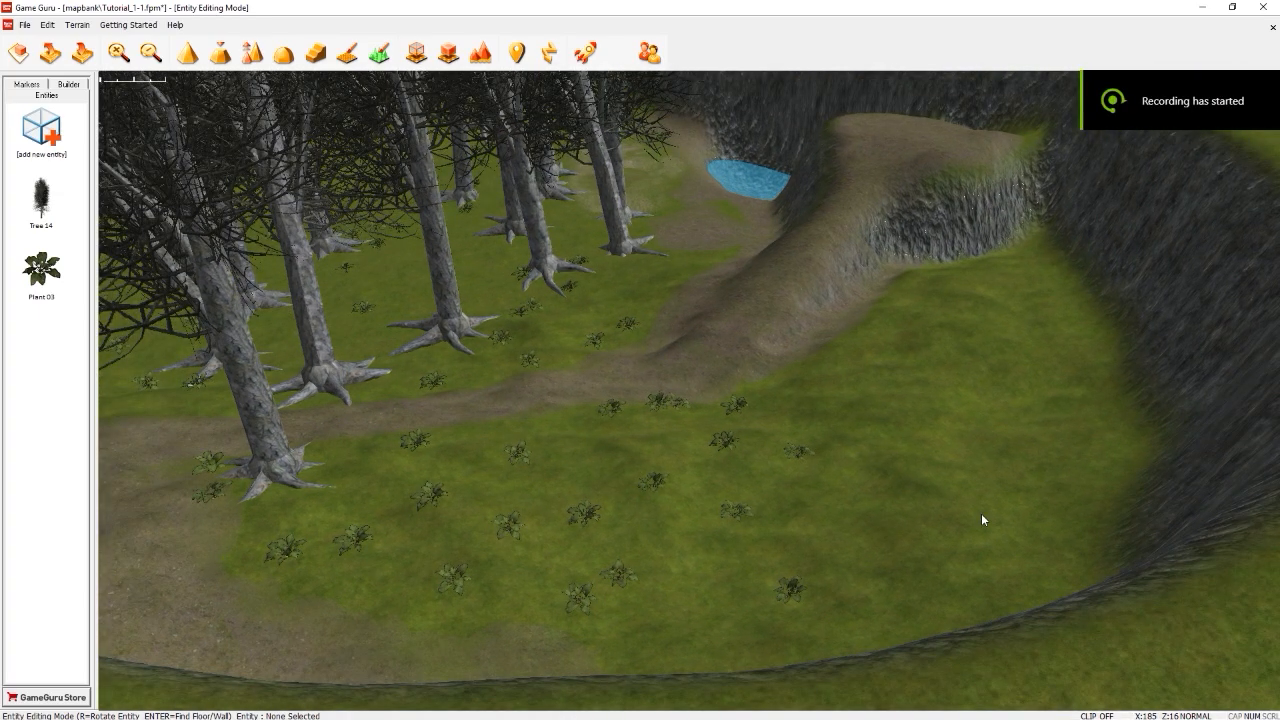
{"action": "right_click_drag", "start_coordinate": [930, 489], "coordinate": [1014, 490]}
{"action": "left_click_drag", "start_coordinate": [851, 428], "coordinate": [842, 402]}
{"action": "right_click_drag", "start_coordinate": [842, 402], "coordinate": [631, 338]}
{"action": "right_click_drag", "start_coordinate": [965, 578], "coordinate": [865, 508]}
{"action": "key", "text": "w"}
{"action": "key", "text": "w"}
{"action": "key", "text": "s"}
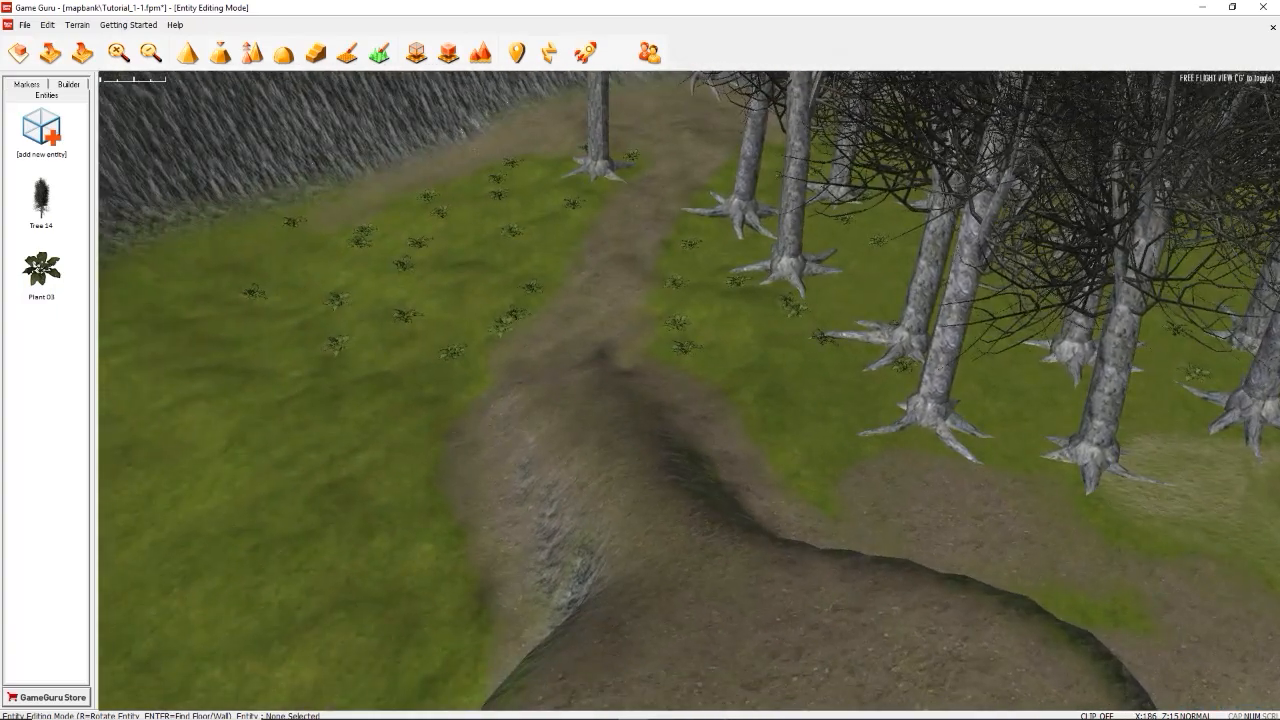
Step: Save the level under the new file name Tutorial_1-2 in the mapbank folder
{"action": "left_click", "coordinate": [24, 24]}
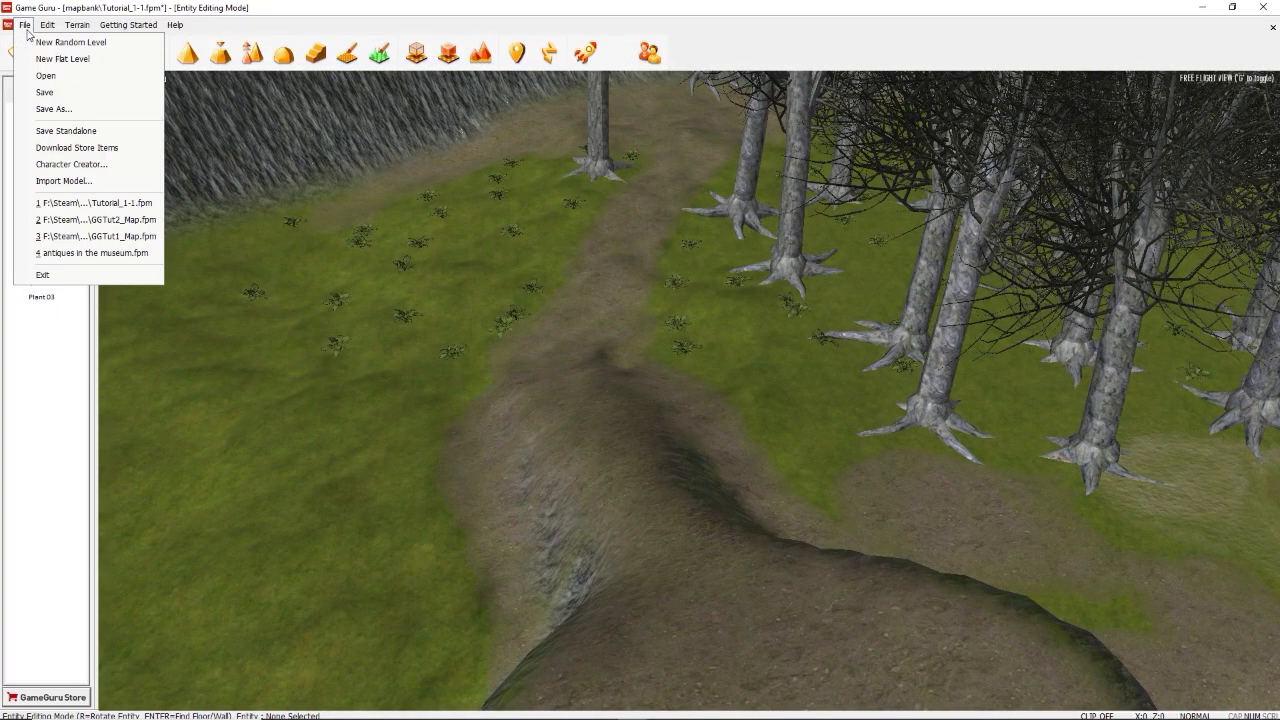
{"action": "left_click", "coordinate": [40, 106]}
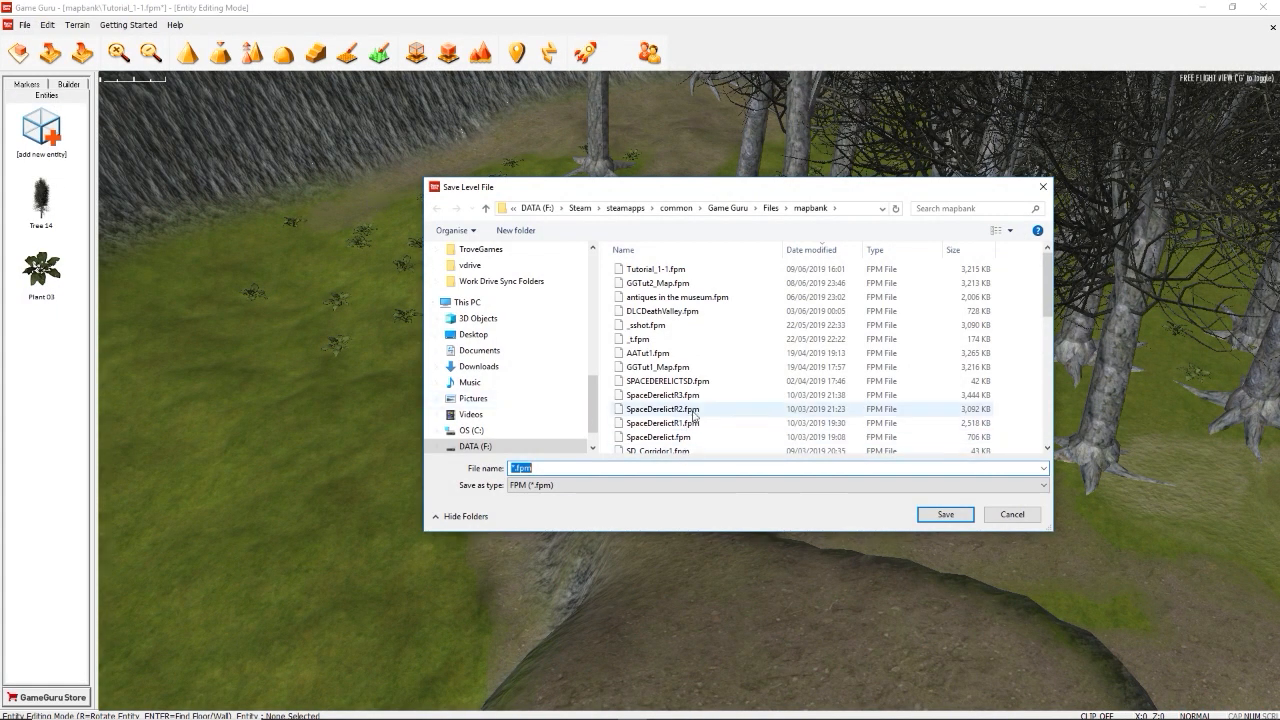
{"action": "left_click", "coordinate": [659, 270]}
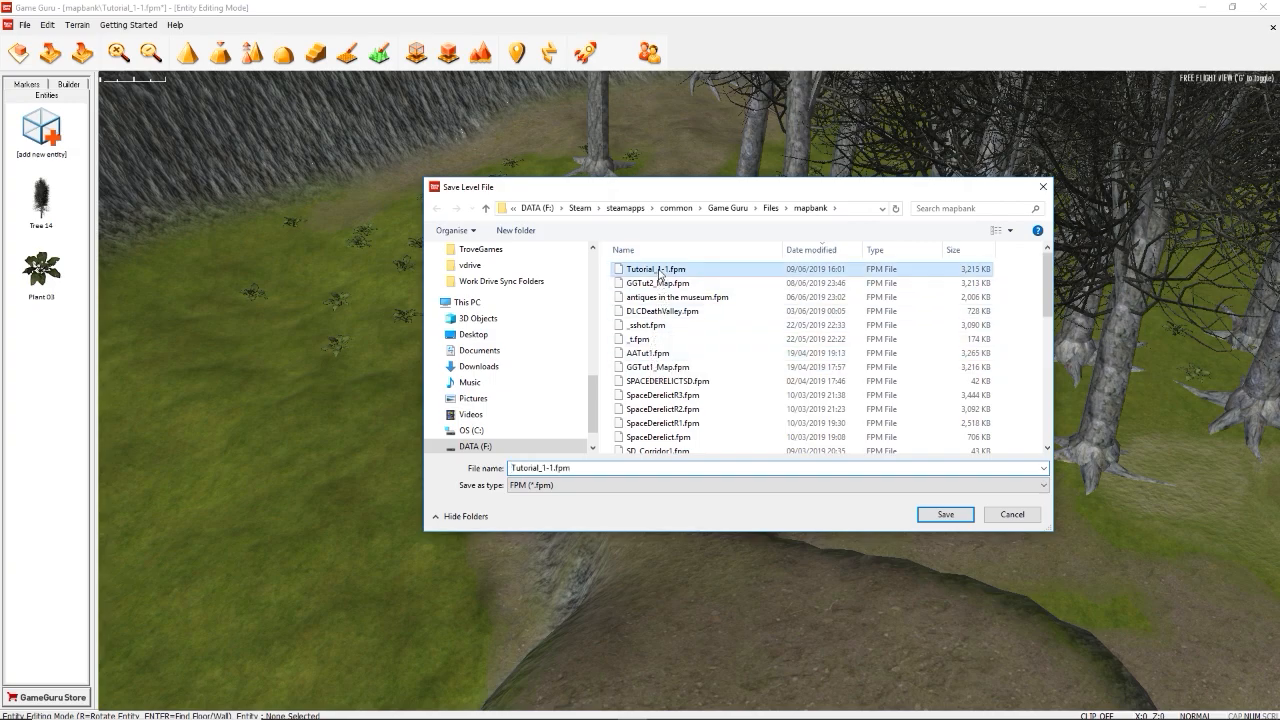
{"action": "double_click", "coordinate": [590, 470]}
{"action": "type", "text": "Tutorial_1-2"}
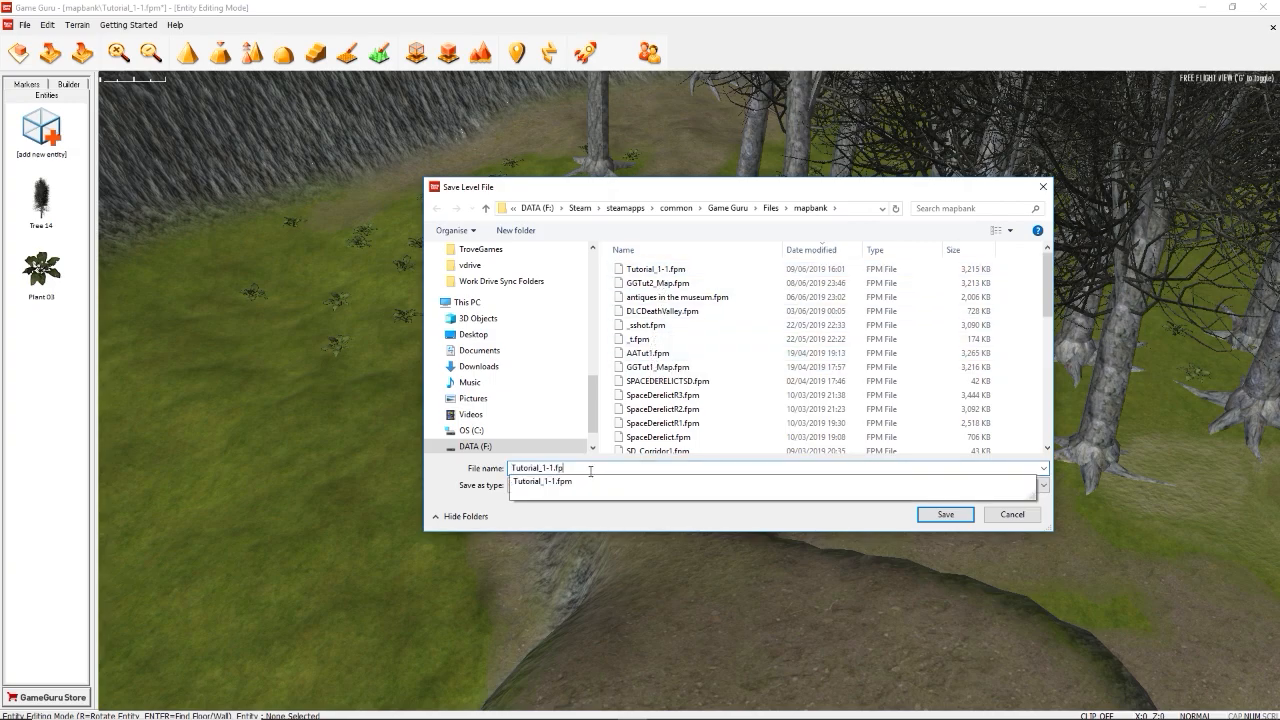
{"action": "key", "text": "Return"}
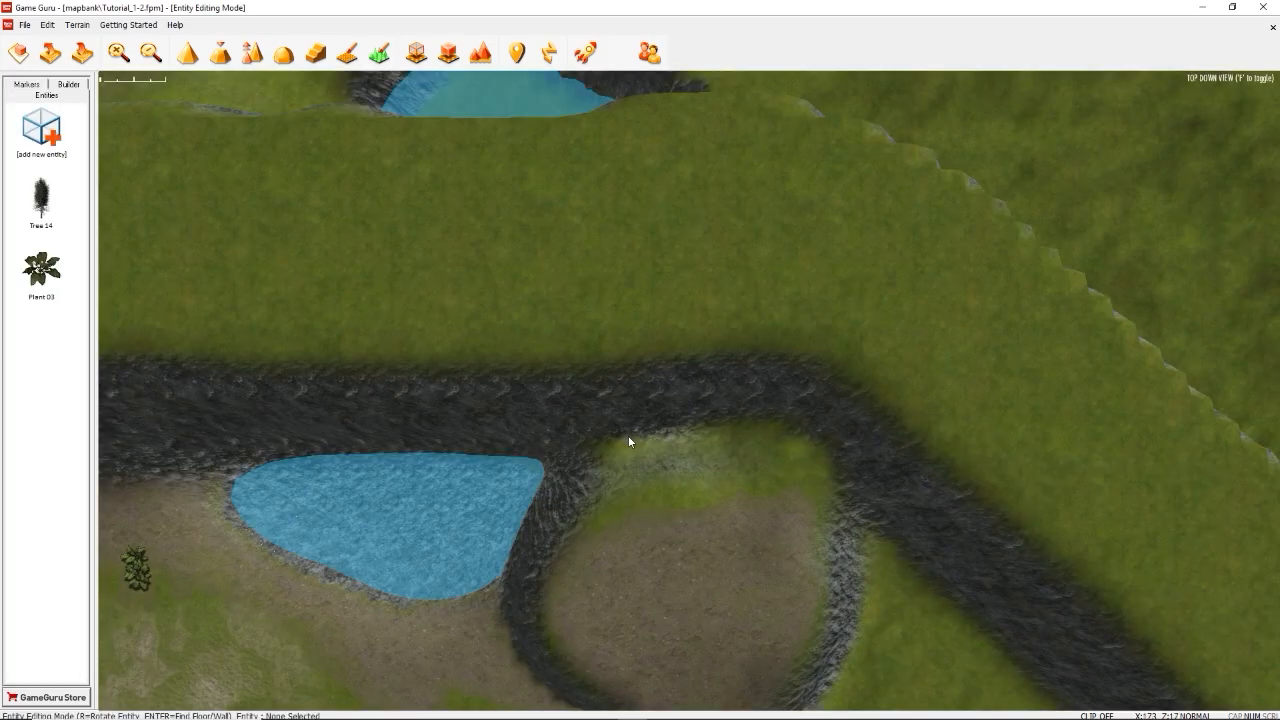
Step: Place three Tree 14 trees on the open grass between the cliff and the dirt path
{"action": "right_click_drag", "start_coordinate": [688, 390], "coordinate": [748, 290]}
{"action": "key", "text": "w"}
{"action": "key", "text": "w"}
{"action": "key", "text": "w"}
{"action": "key", "text": "w"}
{"action": "key", "text": "w"}
{"action": "key", "text": "s"}
{"action": "left_click", "coordinate": [44, 203]}
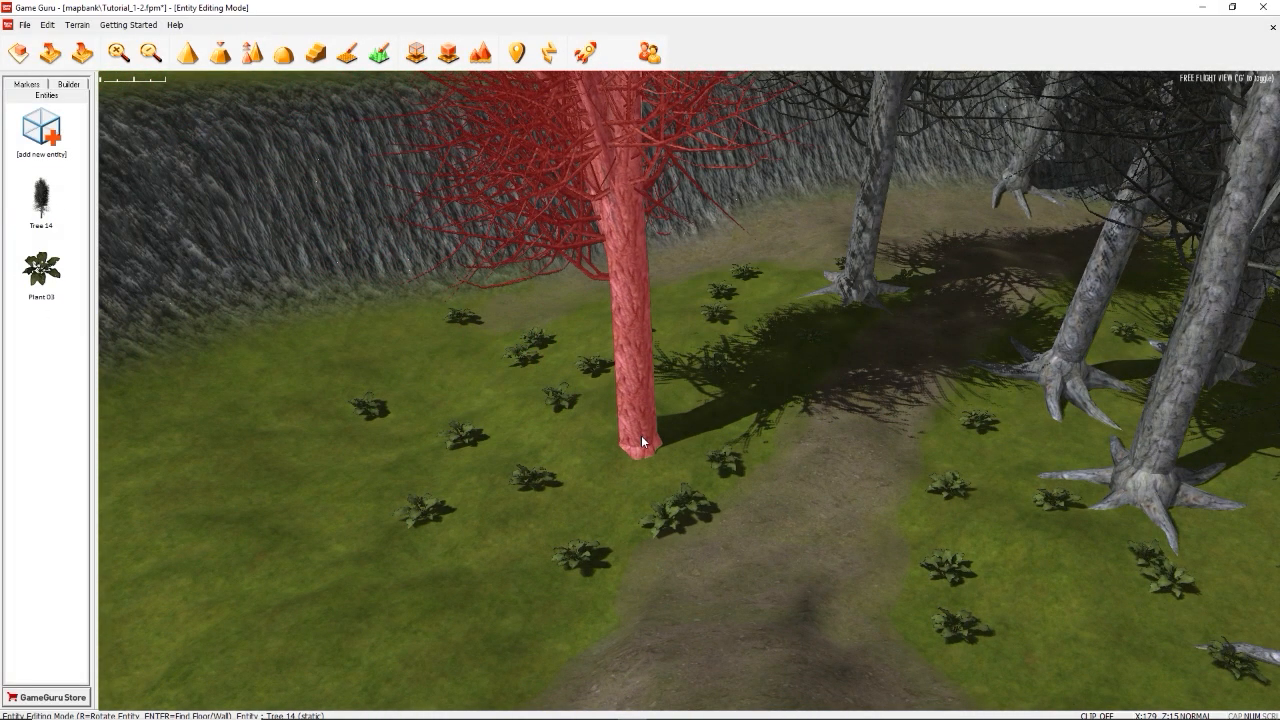
{"action": "left_click", "coordinate": [641, 435]}
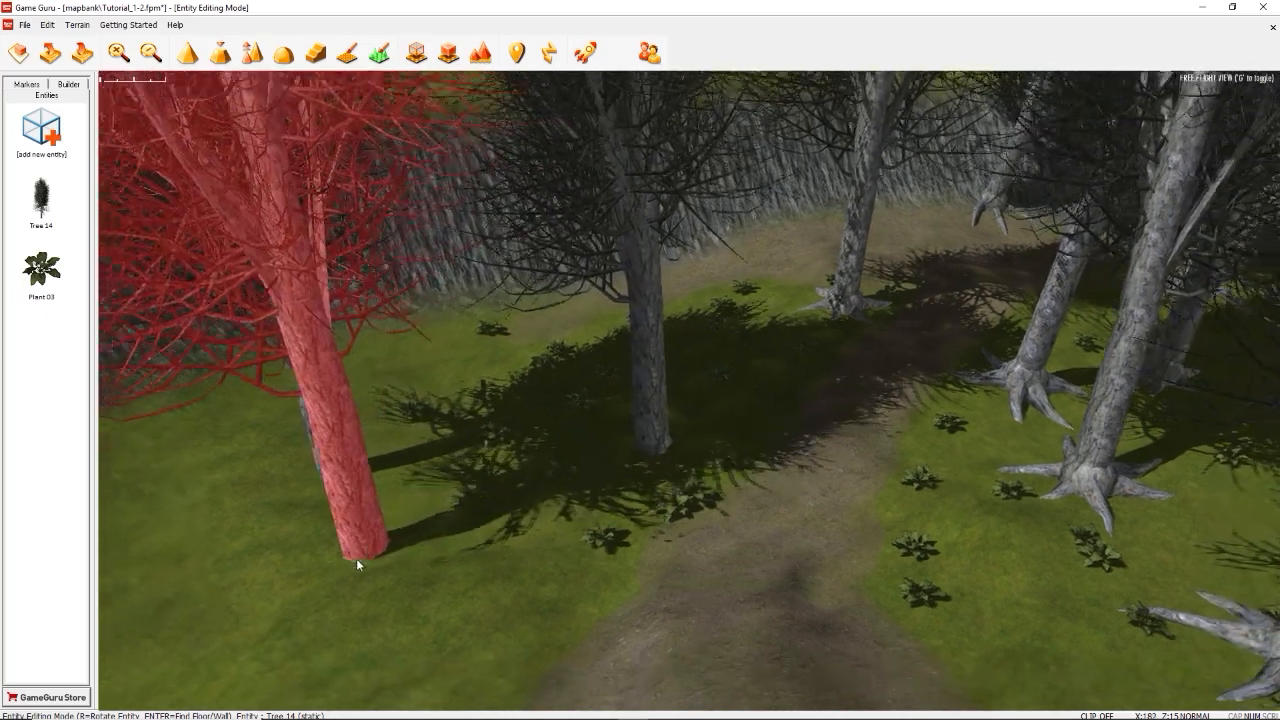
{"action": "key", "text": "s"}
{"action": "mouse_move", "coordinate": [357, 561]}
{"action": "right_mouse_down"}
{"action": "mouse_move", "coordinate": [330, 560]}
{"action": "mouse_move", "coordinate": [342, 561]}
{"action": "right_mouse_up"}
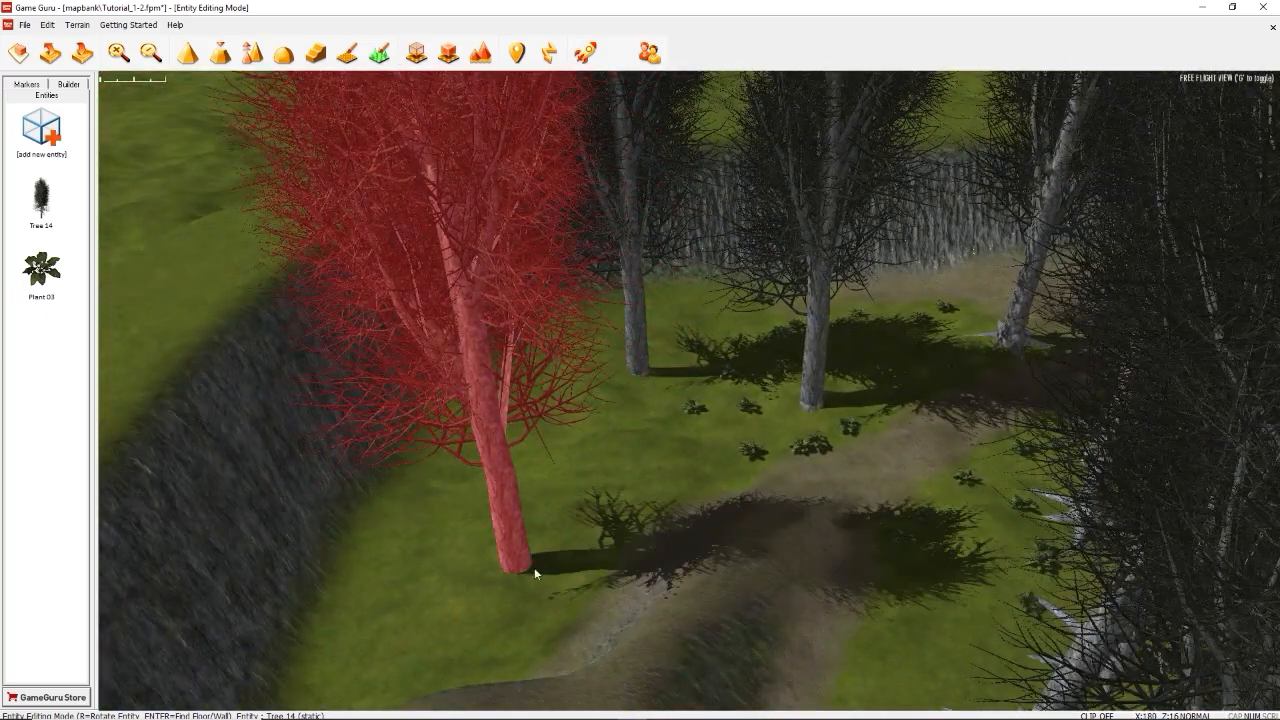
{"action": "left_click", "coordinate": [521, 567]}
Step: Raise each of the three newly placed trees vertically so that their roots sit above the grass
{"action": "right_click_drag", "start_coordinate": [656, 552], "coordinate": [624, 558]}
{"action": "key", "text": "w"}
{"action": "left_click", "coordinate": [445, 636]}
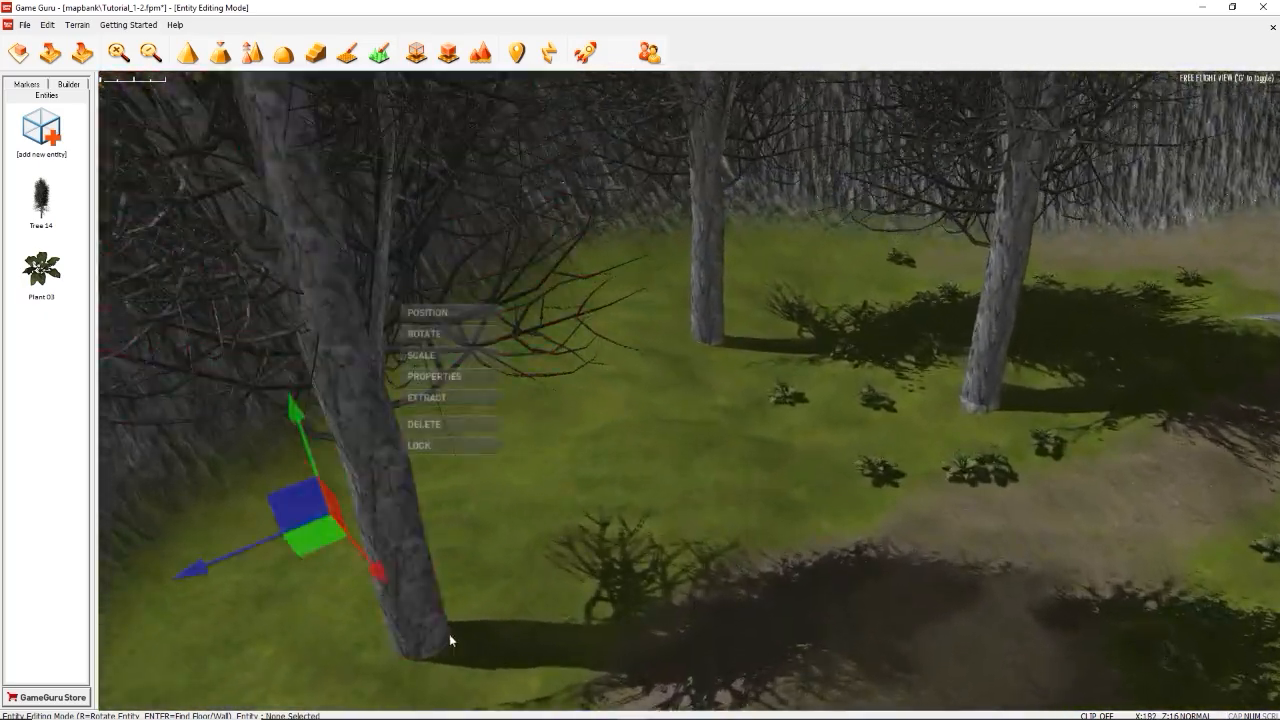
{"action": "left_click_drag", "start_coordinate": [396, 540], "coordinate": [383, 487]}
{"action": "left_click", "coordinate": [709, 238]}
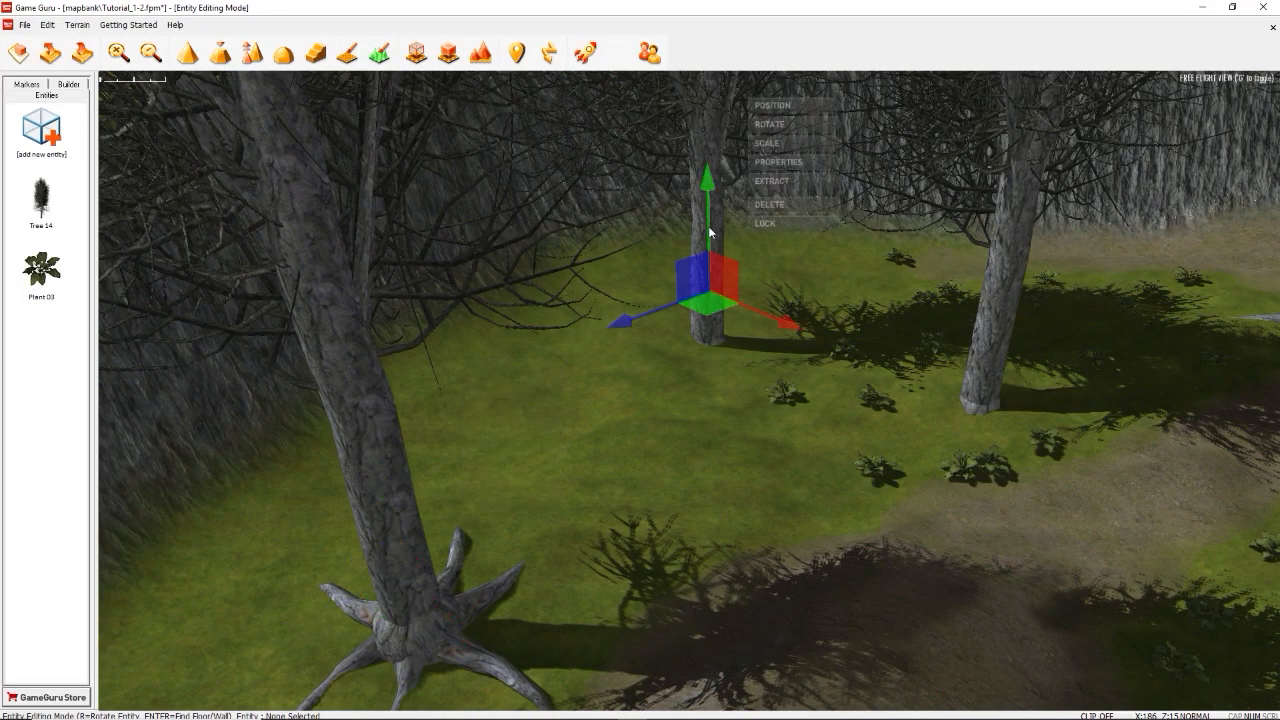
{"action": "mouse_move", "coordinate": [709, 188]}
{"action": "left_mouse_down"}
{"action": "mouse_move", "coordinate": [707, 150]}
{"action": "mouse_move", "coordinate": [729, 174]}
{"action": "left_mouse_up"}
{"action": "left_click", "coordinate": [978, 389]}
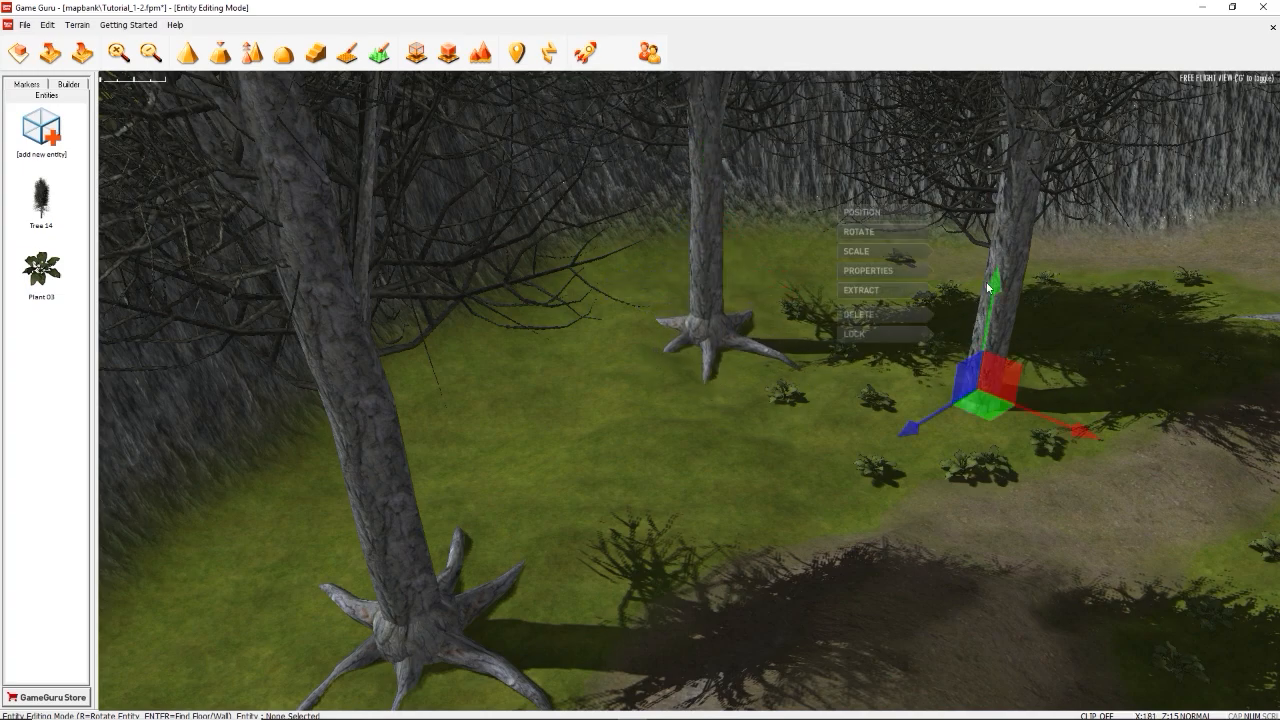
{"action": "left_click_drag", "start_coordinate": [996, 283], "coordinate": [1004, 272]}
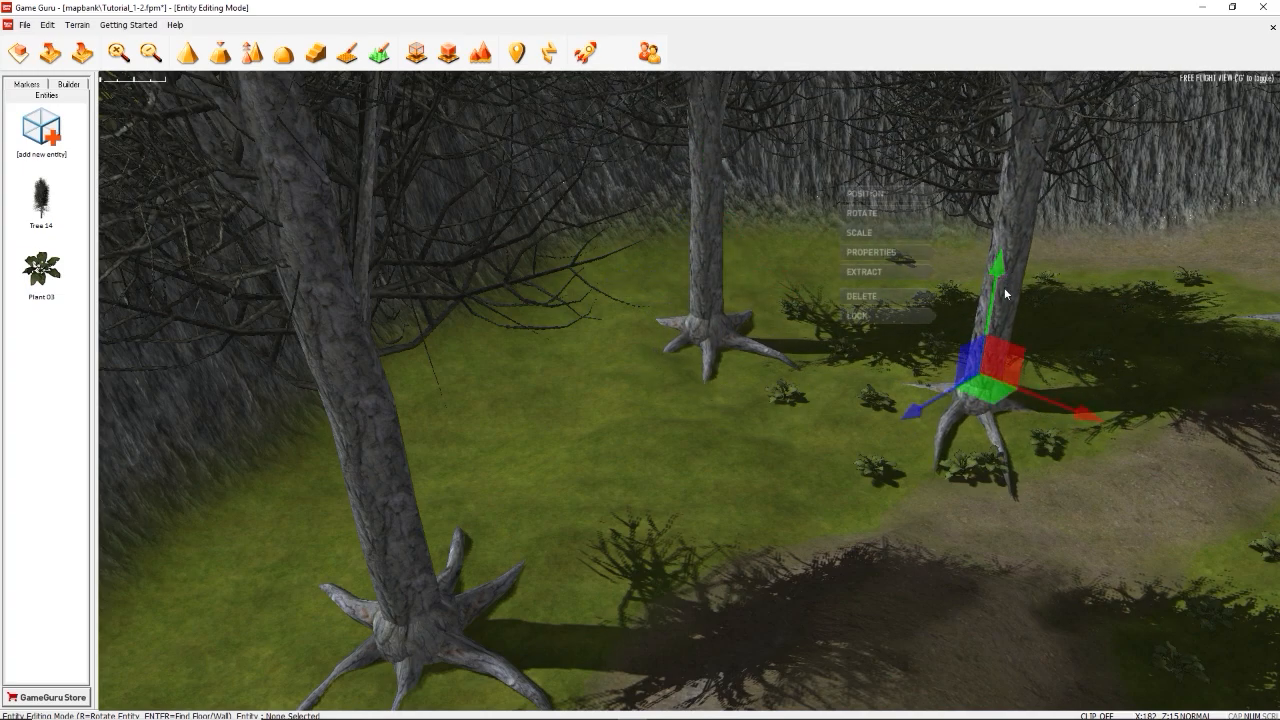
Step: Rotate the tree beside the dirt path to turn its roots and straighten its leaning trunk
{"action": "left_click", "coordinate": [860, 213]}
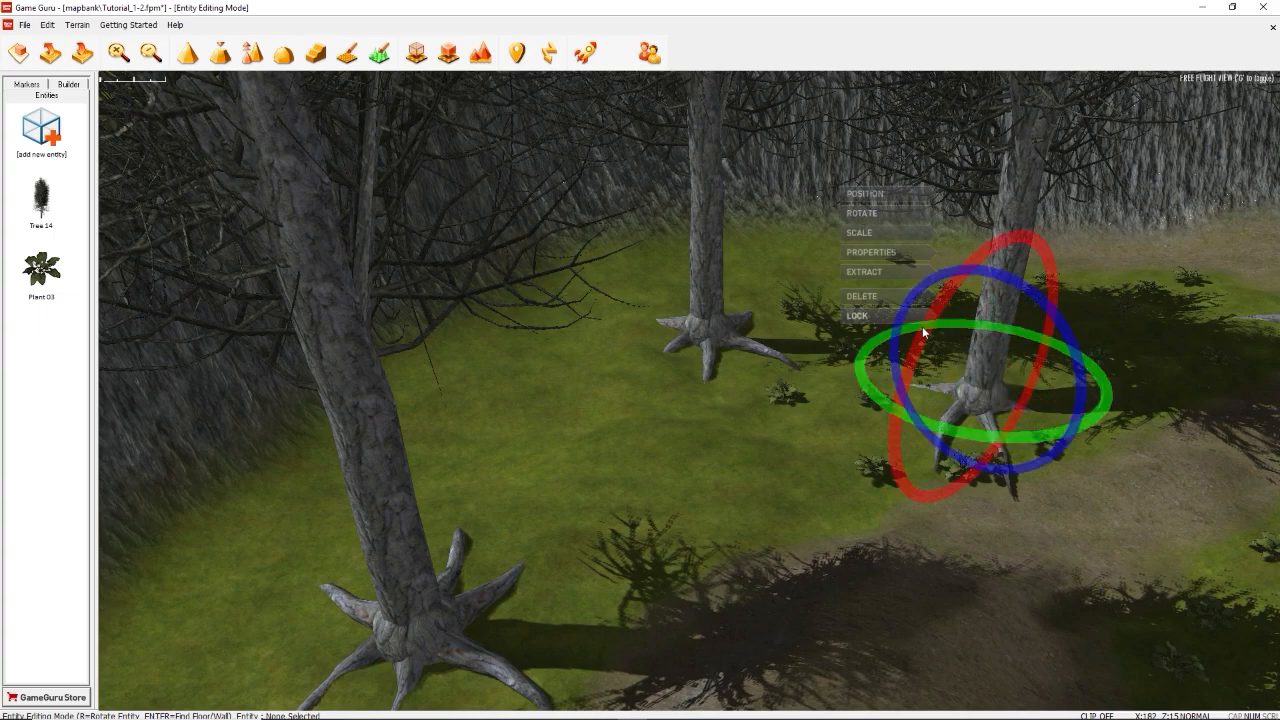
{"action": "left_click_drag", "start_coordinate": [1016, 438], "coordinate": [912, 446]}
{"action": "left_click_drag", "start_coordinate": [955, 378], "coordinate": [952, 365]}
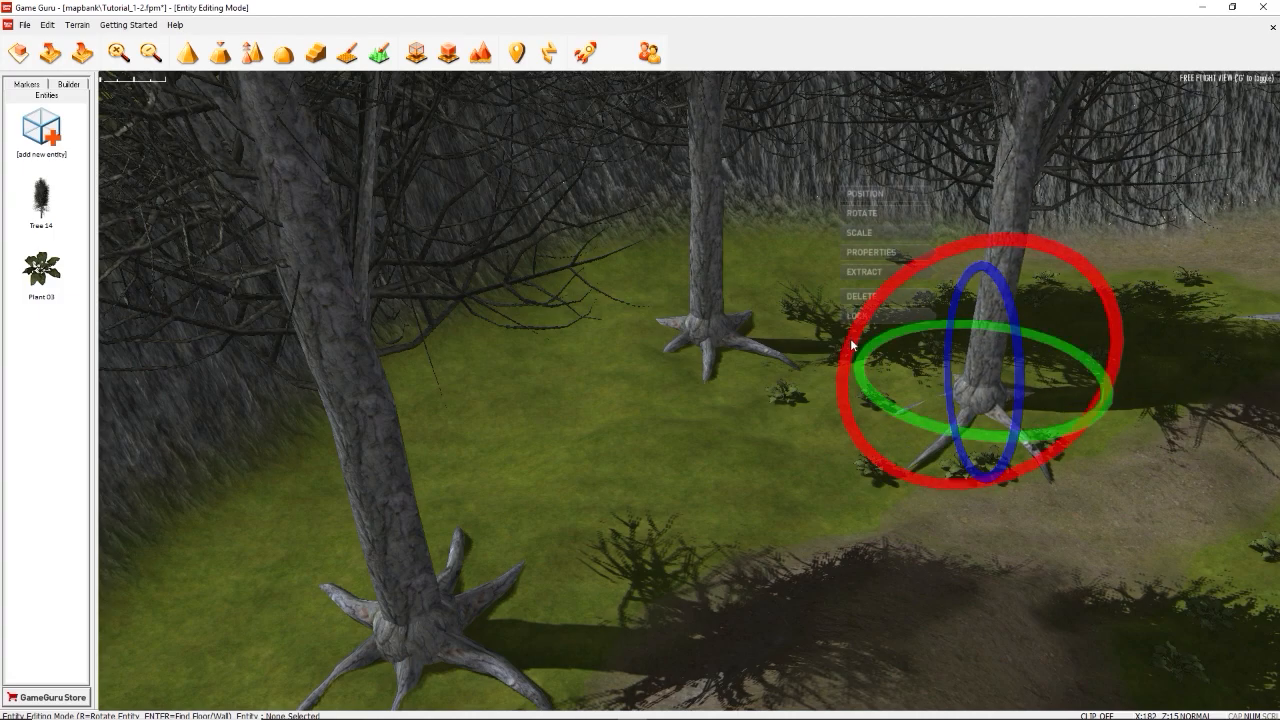
{"action": "left_click_drag", "start_coordinate": [850, 340], "coordinate": [849, 355]}
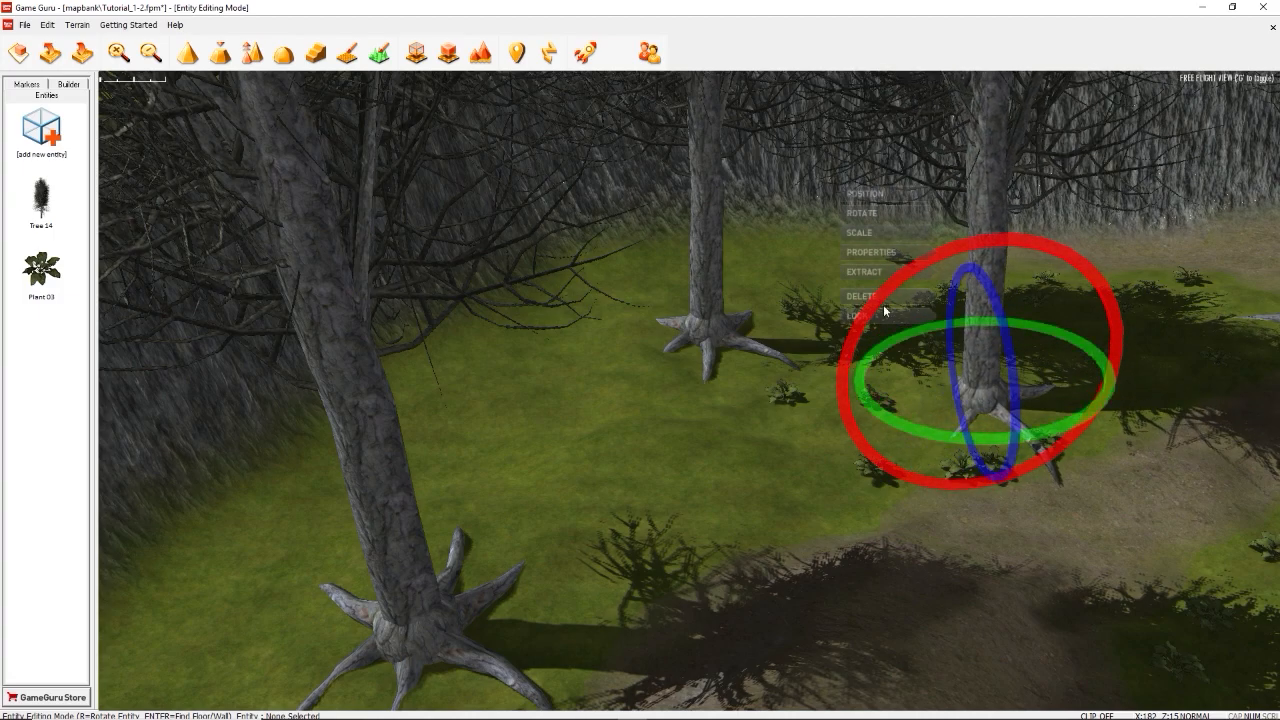
Step: Move the straightened tree across the ground, away from the dirt path and the plants at its roots
{"action": "left_click", "coordinate": [885, 199]}
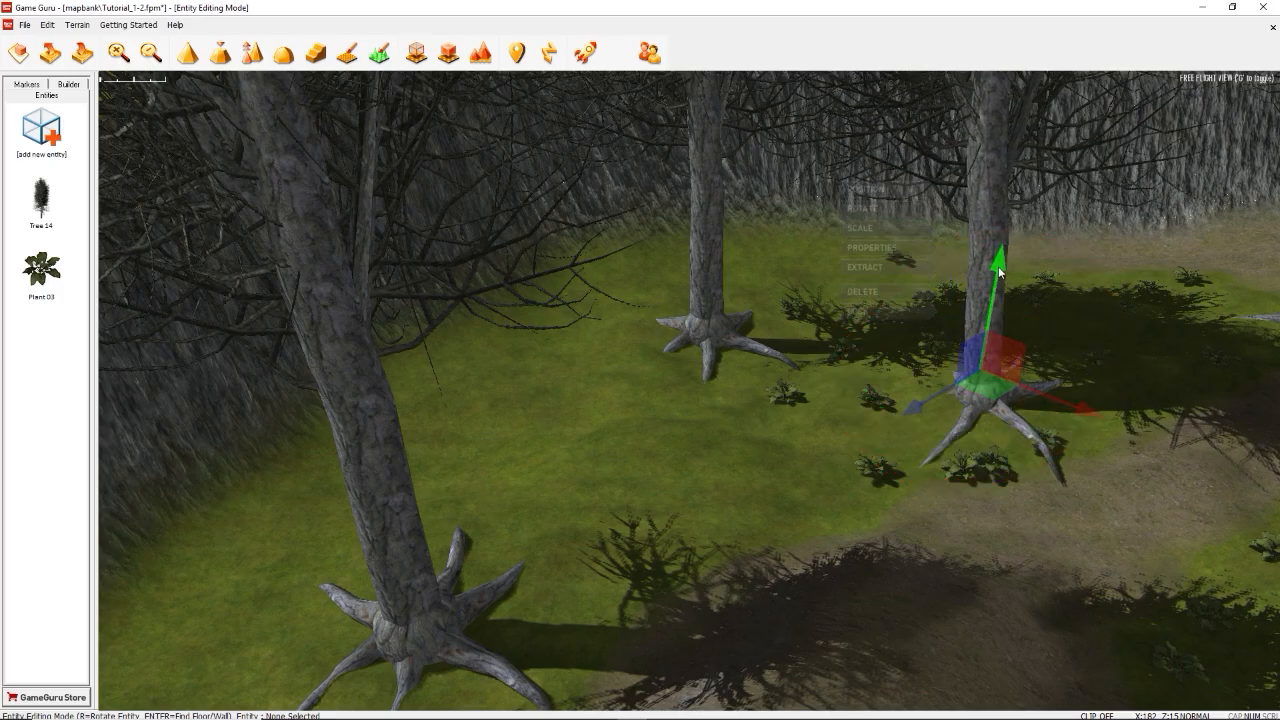
{"action": "right_click_drag", "start_coordinate": [1005, 285], "coordinate": [826, 240]}
{"action": "key", "text": "w"}
{"action": "key", "text": "d"}
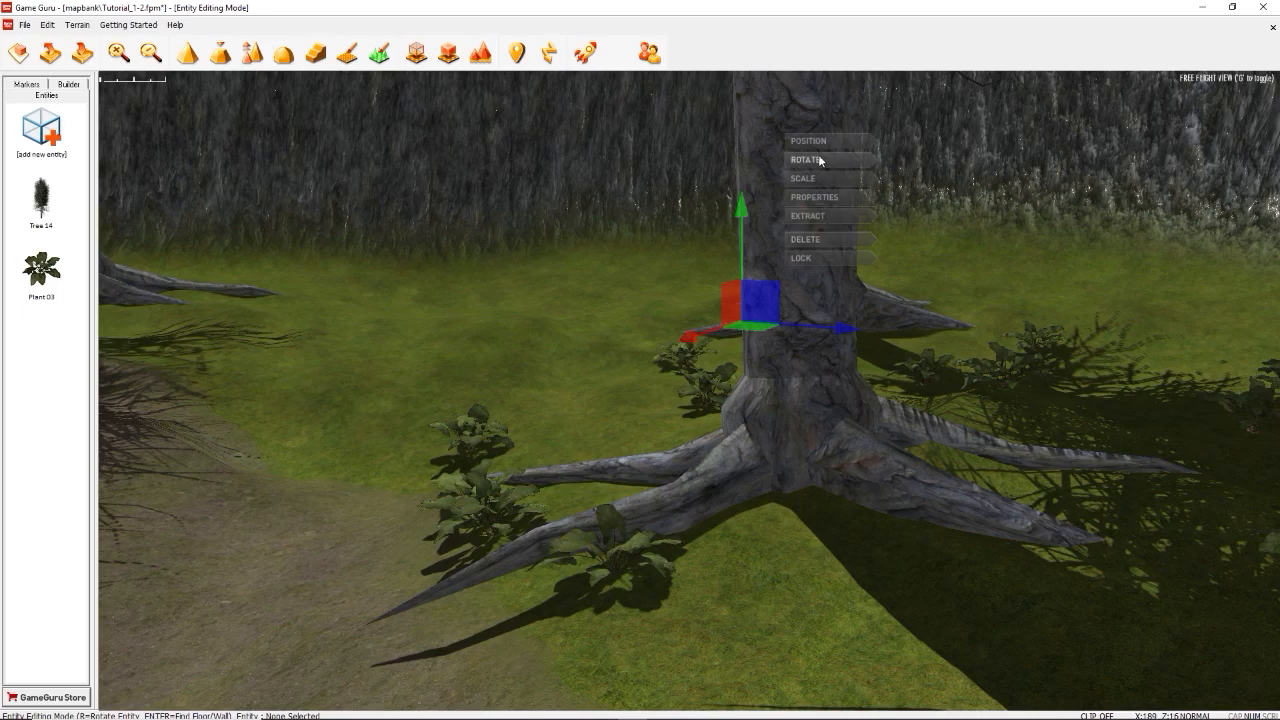
{"action": "left_click_drag", "start_coordinate": [755, 333], "coordinate": [812, 325]}
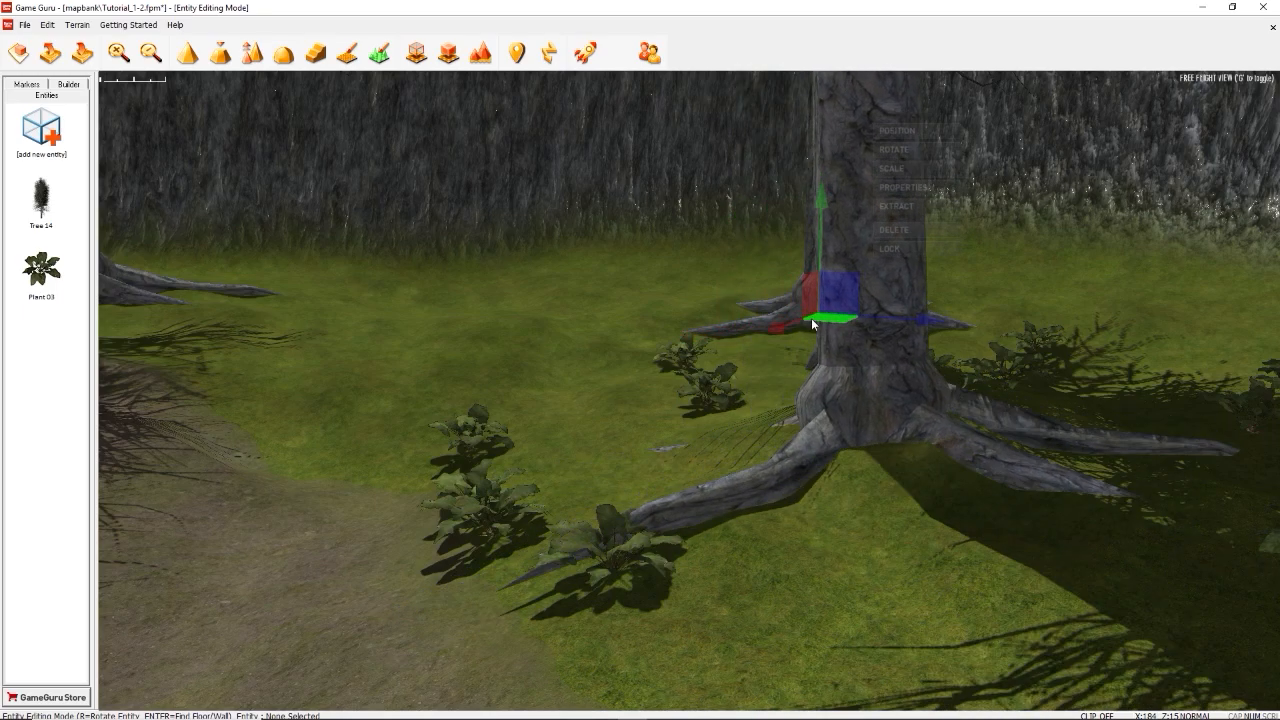
Step: Rotate the same tree again to adjust how its trunk leans and its roots meet the ground
{"action": "left_click", "coordinate": [908, 150]}
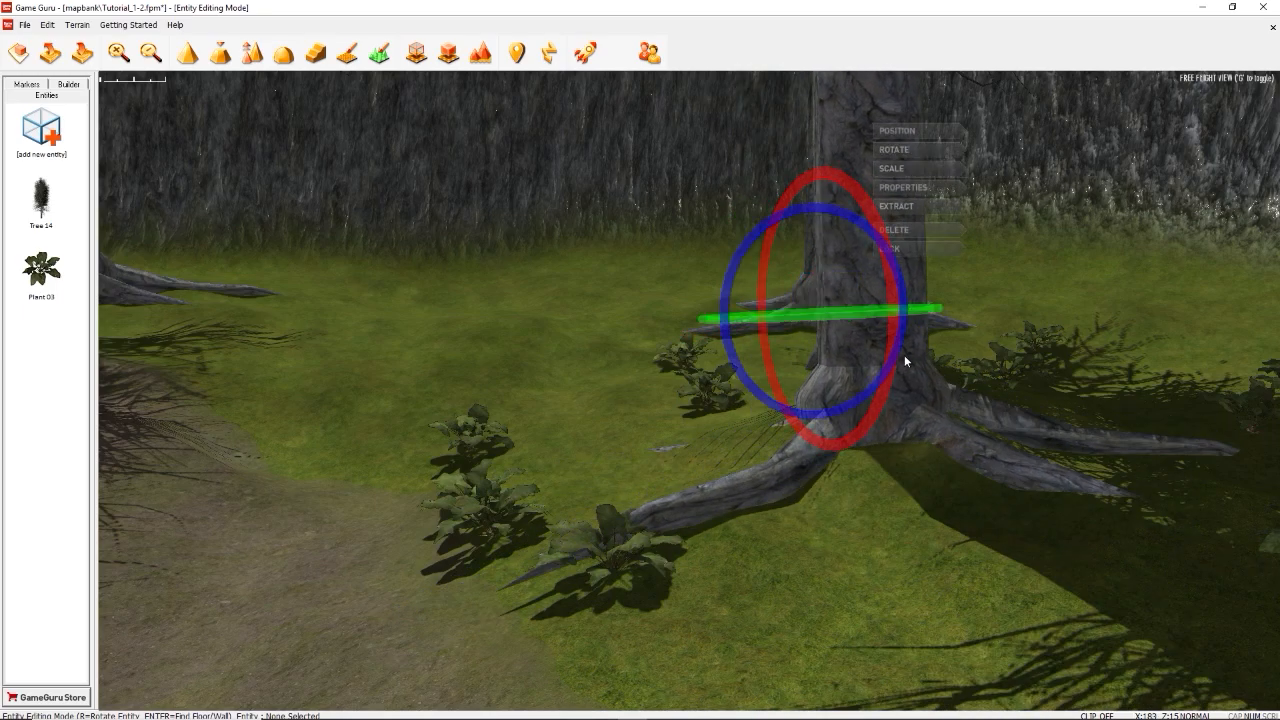
{"action": "mouse_move", "coordinate": [902, 345]}
{"action": "left_mouse_down"}
{"action": "mouse_move", "coordinate": [893, 357]}
{"action": "mouse_move", "coordinate": [889, 337]}
{"action": "left_mouse_up"}
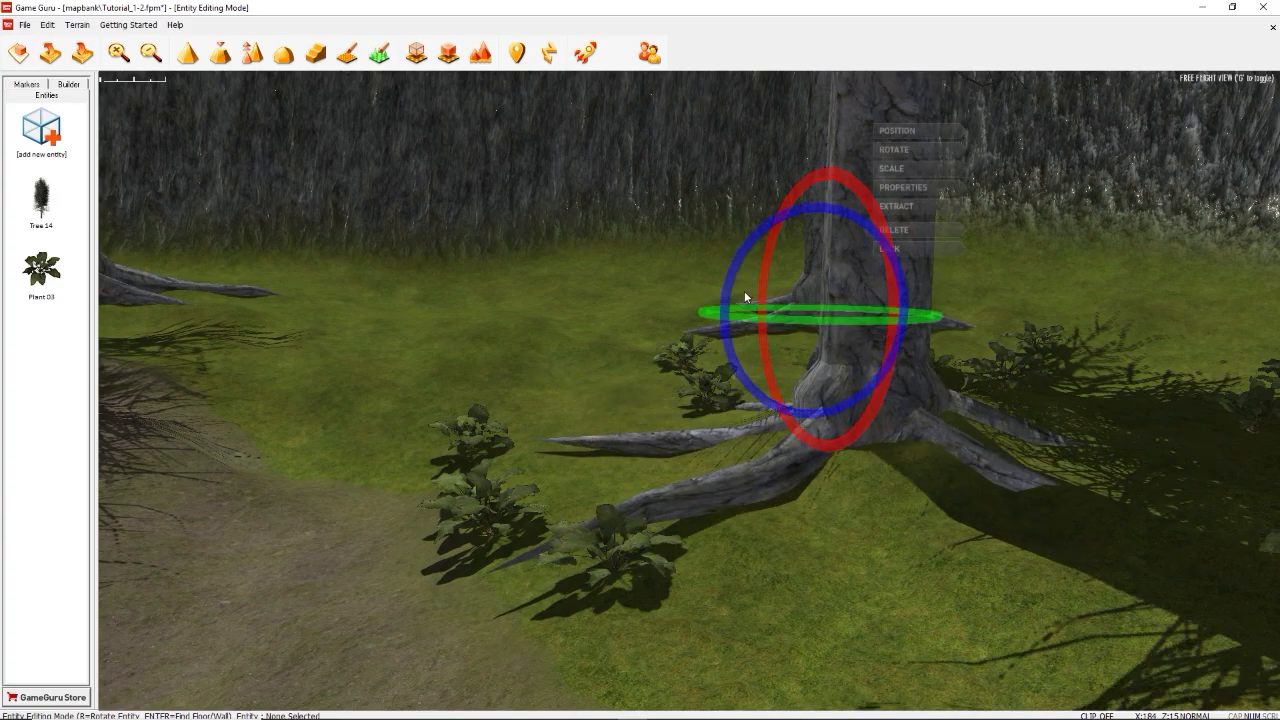
{"action": "left_click_drag", "start_coordinate": [726, 338], "coordinate": [731, 345]}
Step: Examine from close up how the adjusted tree's roots meet the grass
{"action": "key", "text": "d"}
{"action": "right_click_drag", "start_coordinate": [918, 568], "coordinate": [1215, 540]}
{"action": "key", "text": "a"}
{"action": "key", "text": "w"}
{"action": "key", "text": "s"}
{"action": "key", "text": "s"}
{"action": "key", "text": "w"}
{"action": "key", "text": "a"}
{"action": "key", "text": "a"}
{"action": "key", "text": "a"}
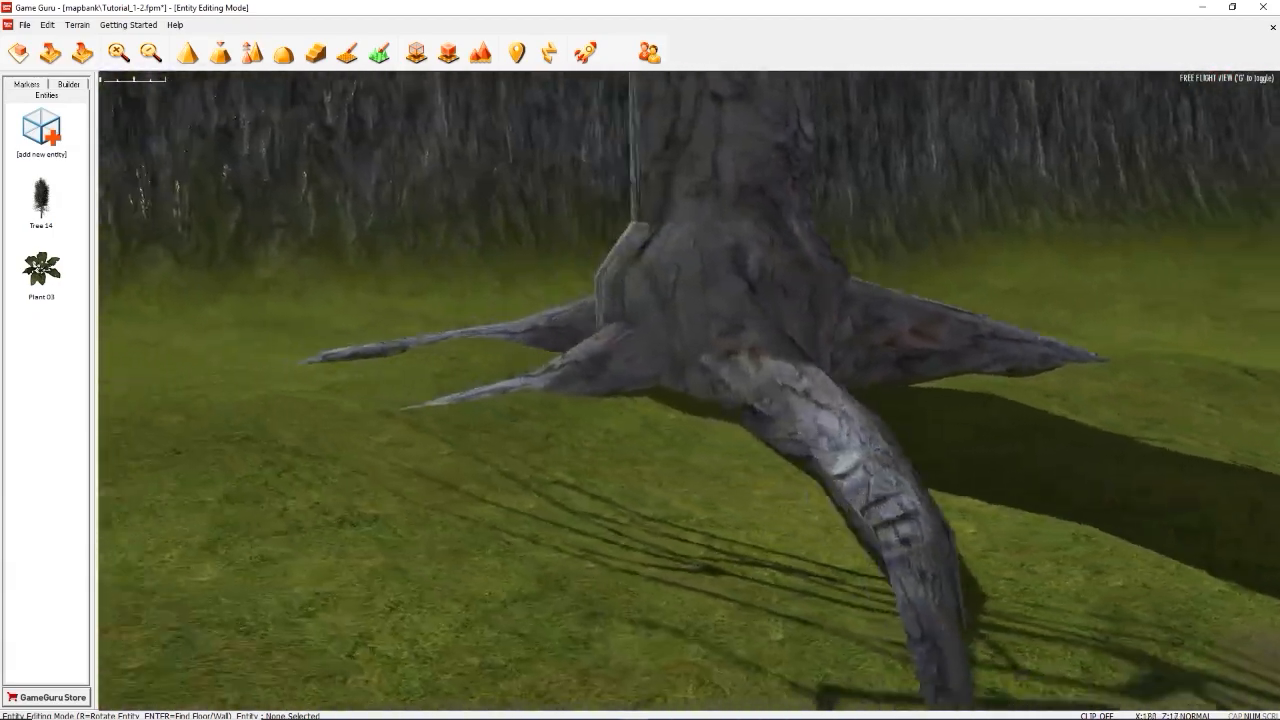
Step: Spray Plant 03 across the grass around the new trees, between the cliff and the dirt path
{"action": "right_click_drag", "start_coordinate": [690, 400], "coordinate": [715, 525]}
{"action": "key", "text": "w"}
{"action": "key", "text": "w"}
{"action": "key", "text": "s"}
{"action": "key", "text": "a"}
{"action": "key", "text": "w"}
{"action": "key", "text": "w"}
{"action": "key", "text": "s"}
{"action": "key", "text": "d"}
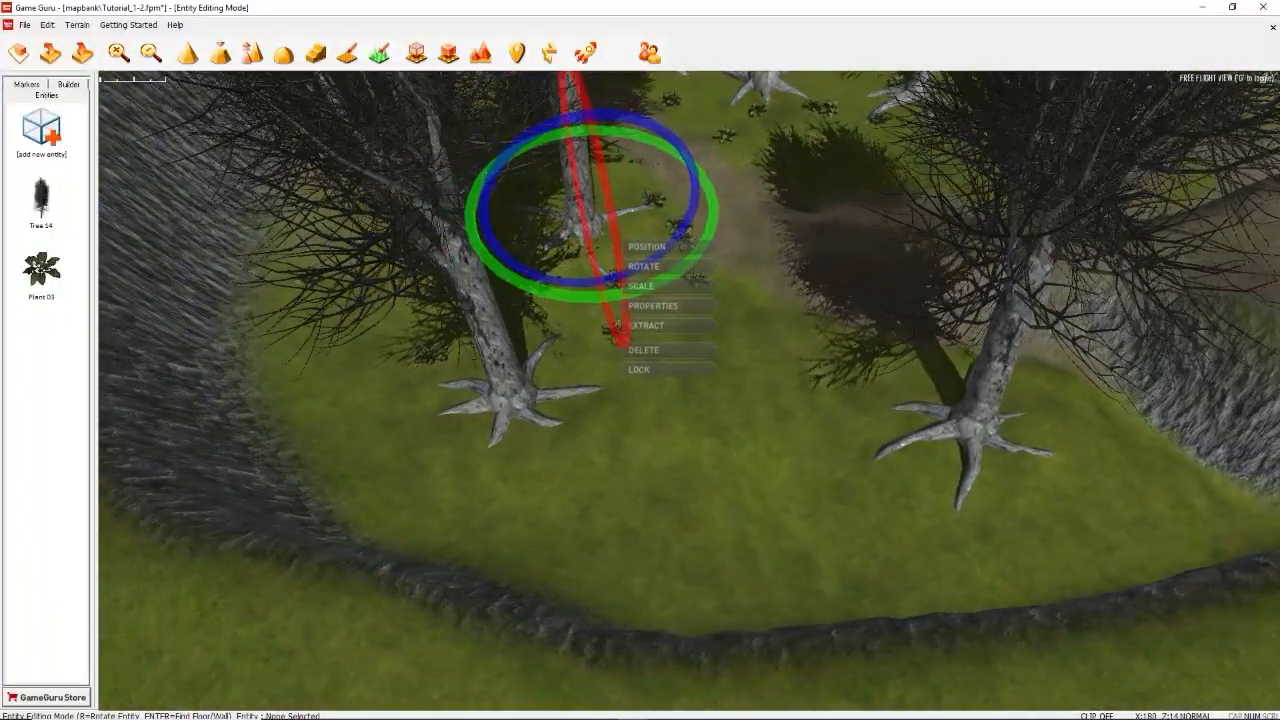
{"action": "left_click", "coordinate": [27, 269]}
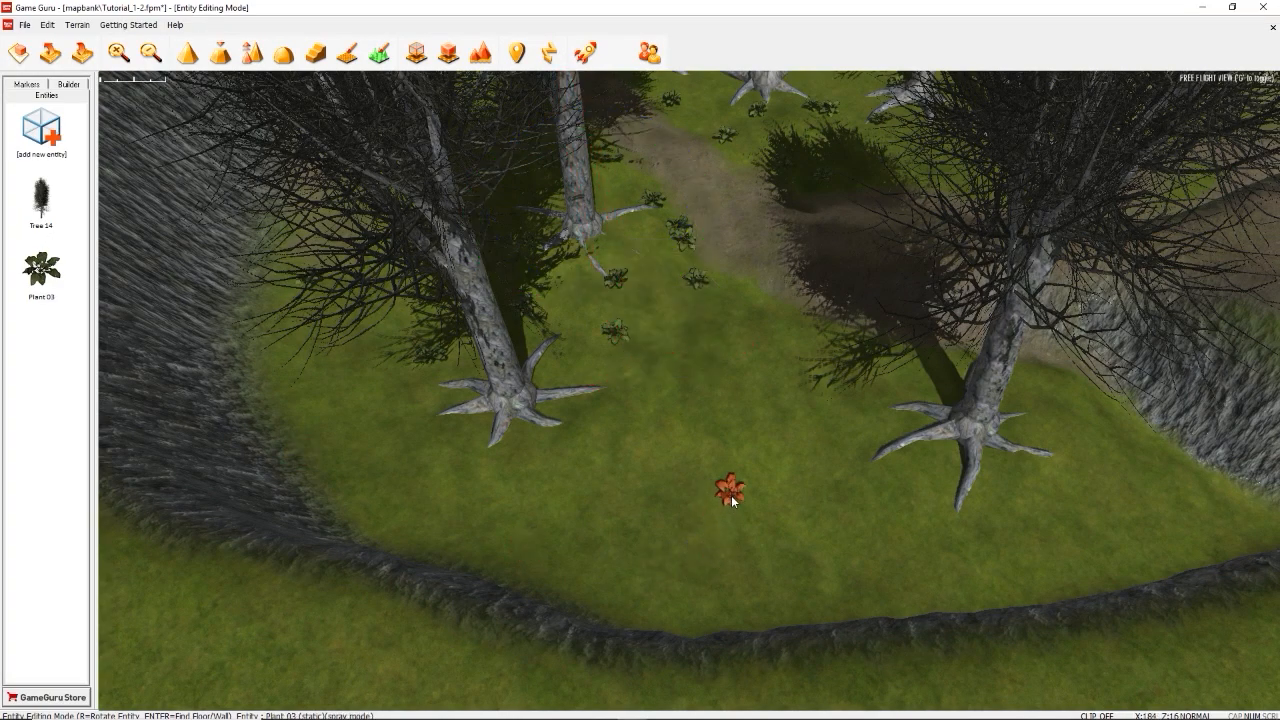
{"action": "mouse_move", "coordinate": [733, 491]}
{"action": "left_mouse_down"}
{"action": "mouse_move", "coordinate": [956, 518]}
{"action": "mouse_move", "coordinate": [967, 548]}
{"action": "mouse_move", "coordinate": [733, 516]}
{"action": "mouse_move", "coordinate": [720, 470]}
{"action": "mouse_move", "coordinate": [1030, 449]}
{"action": "mouse_move", "coordinate": [570, 423]}
{"action": "mouse_move", "coordinate": [832, 540]}
{"action": "left_mouse_up"}
{"action": "mouse_move", "coordinate": [845, 456]}
{"action": "left_mouse_down"}
{"action": "mouse_move", "coordinate": [807, 442]}
{"action": "mouse_move", "coordinate": [1189, 464]}
{"action": "mouse_move", "coordinate": [554, 490]}
{"action": "mouse_move", "coordinate": [800, 515]}
{"action": "left_mouse_up"}
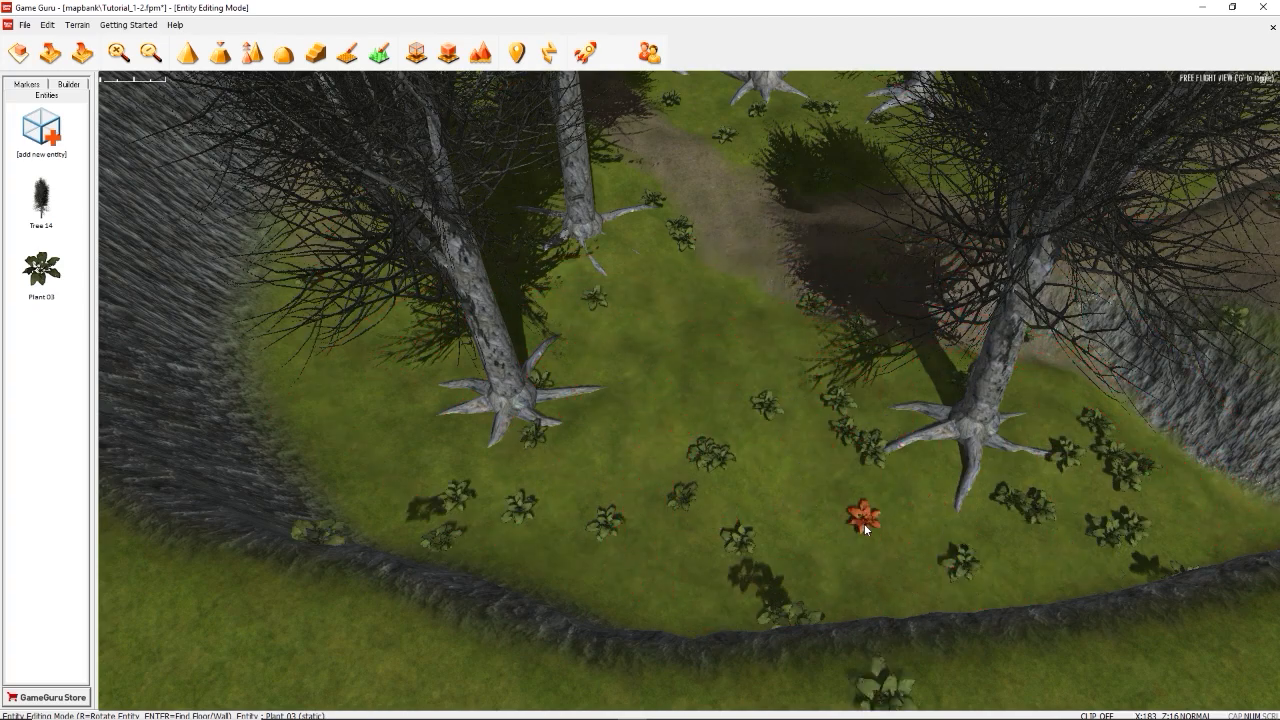
Step: Delete the stray plants that landed outside the clearing and along the cliff rim
{"action": "left_click", "coordinate": [893, 692]}
{"action": "key", "text": "Delete"}
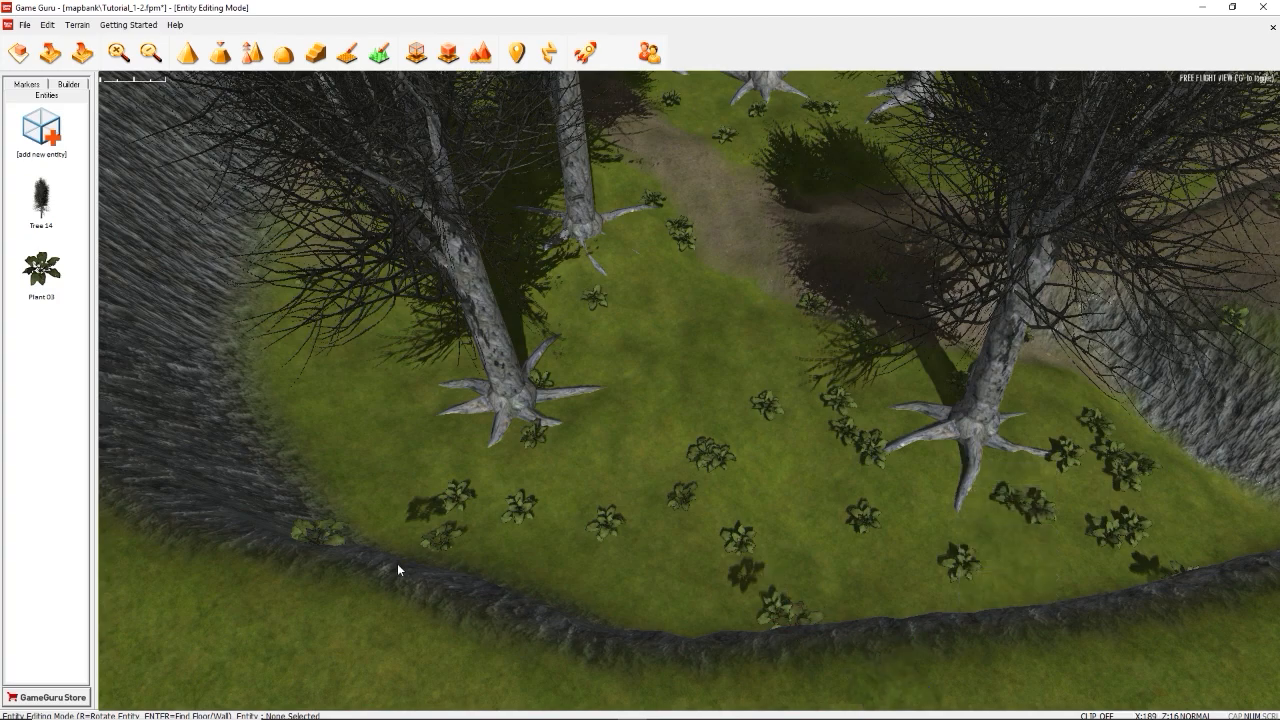
{"action": "left_click_drag", "start_coordinate": [255, 500], "coordinate": [468, 580]}
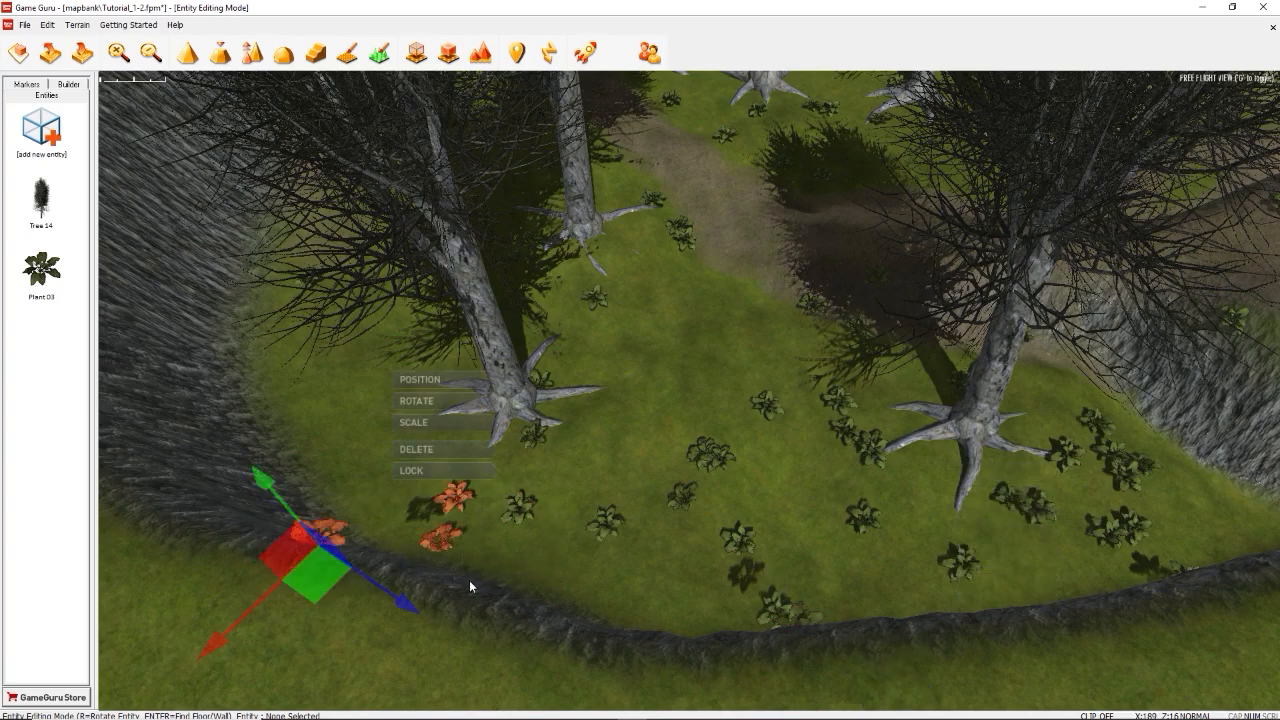
{"action": "key", "text": "Delete"}
{"action": "left_click_drag", "start_coordinate": [845, 660], "coordinate": [845, 660]}
{"action": "key", "text": "Delete"}
Step: Delete the plant growing on the cliff wall and thin out two crowded plant clusters beside the tree
{"action": "right_click_drag", "start_coordinate": [591, 613], "coordinate": [717, 491]}
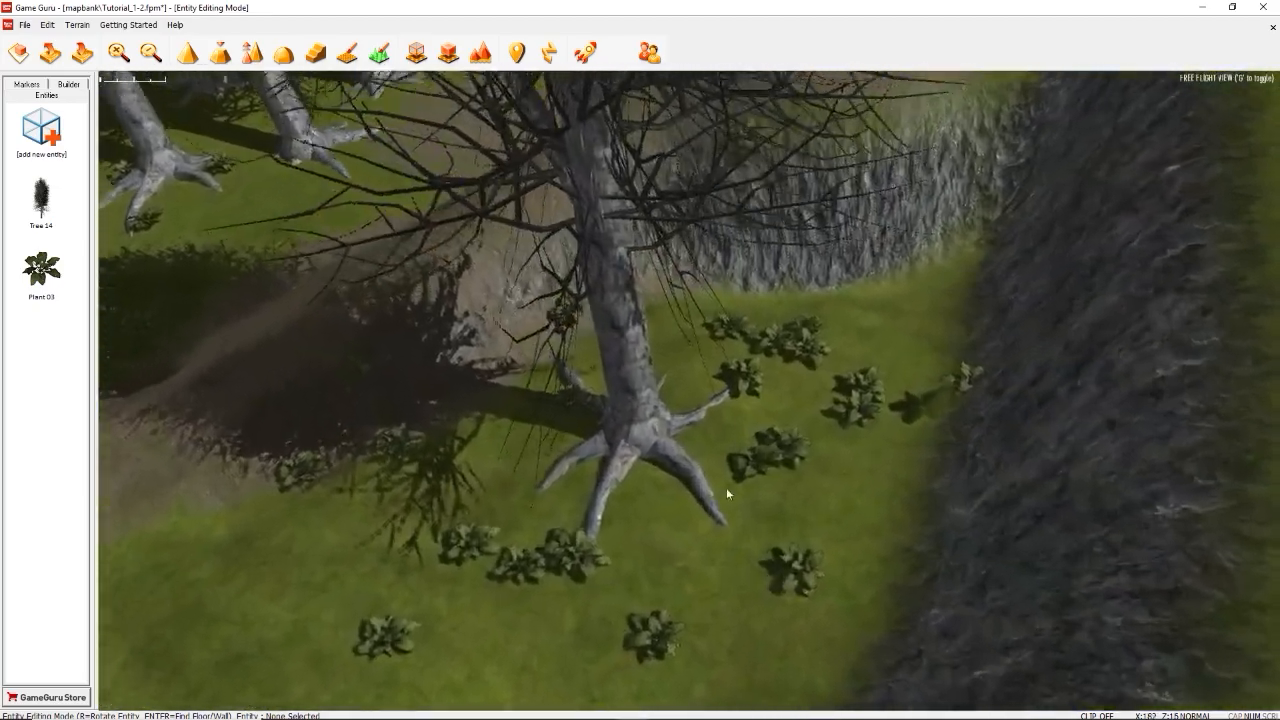
{"action": "left_click", "coordinate": [798, 452]}
{"action": "left_click", "coordinate": [821, 439]}
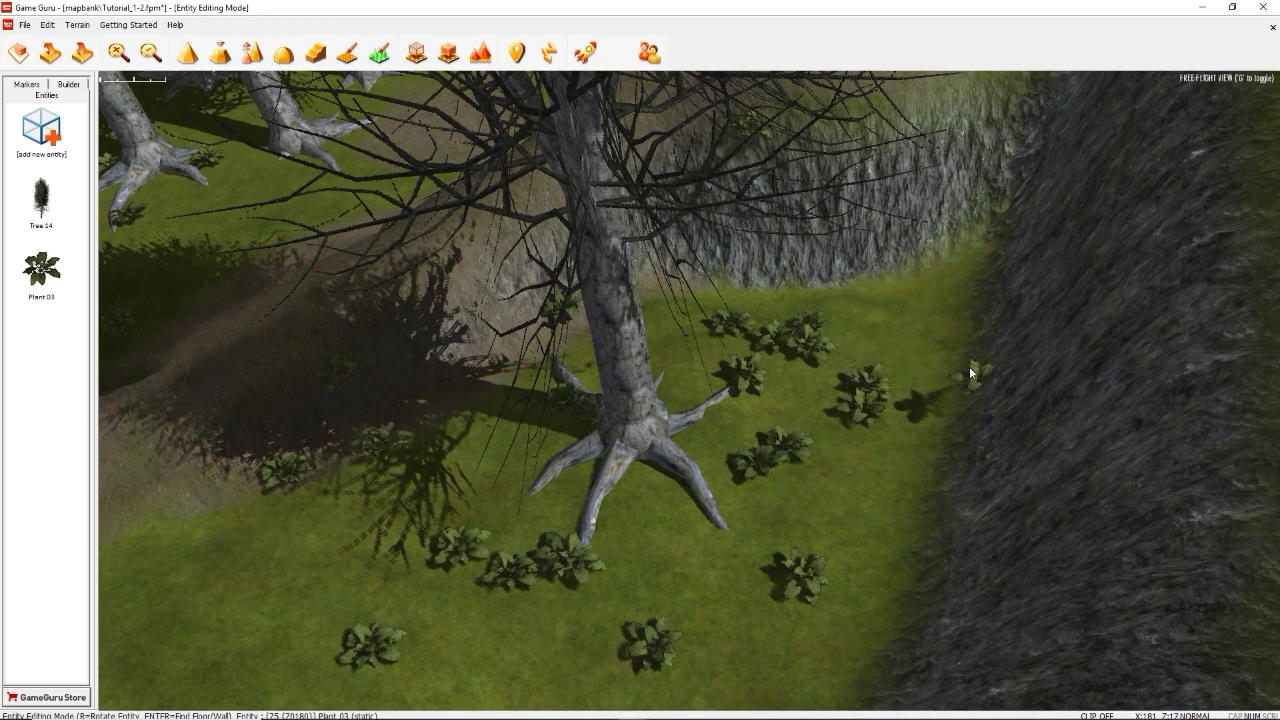
{"action": "left_click", "coordinate": [968, 383]}
{"action": "key", "text": "Delete"}
{"action": "left_click", "coordinate": [861, 411]}
{"action": "key", "text": "Delete"}
{"action": "left_click", "coordinate": [777, 332]}
{"action": "key", "text": "Delete"}
{"action": "right_click_drag", "start_coordinate": [849, 399], "coordinate": [600, 420]}
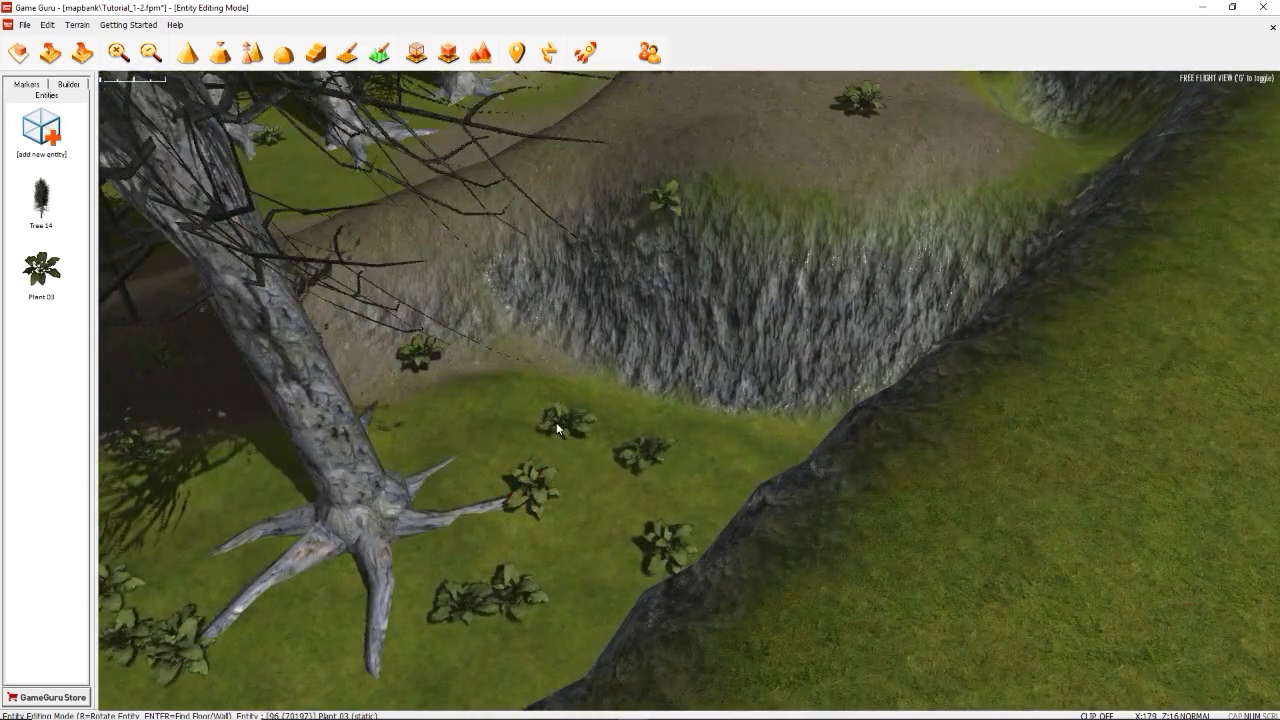
Step: Delete one of the two overlapping plants on the grass between the tree's roots and the cliff
{"action": "left_click", "coordinate": [557, 425]}
{"action": "left_click_drag", "start_coordinate": [510, 595], "coordinate": [506, 644]}
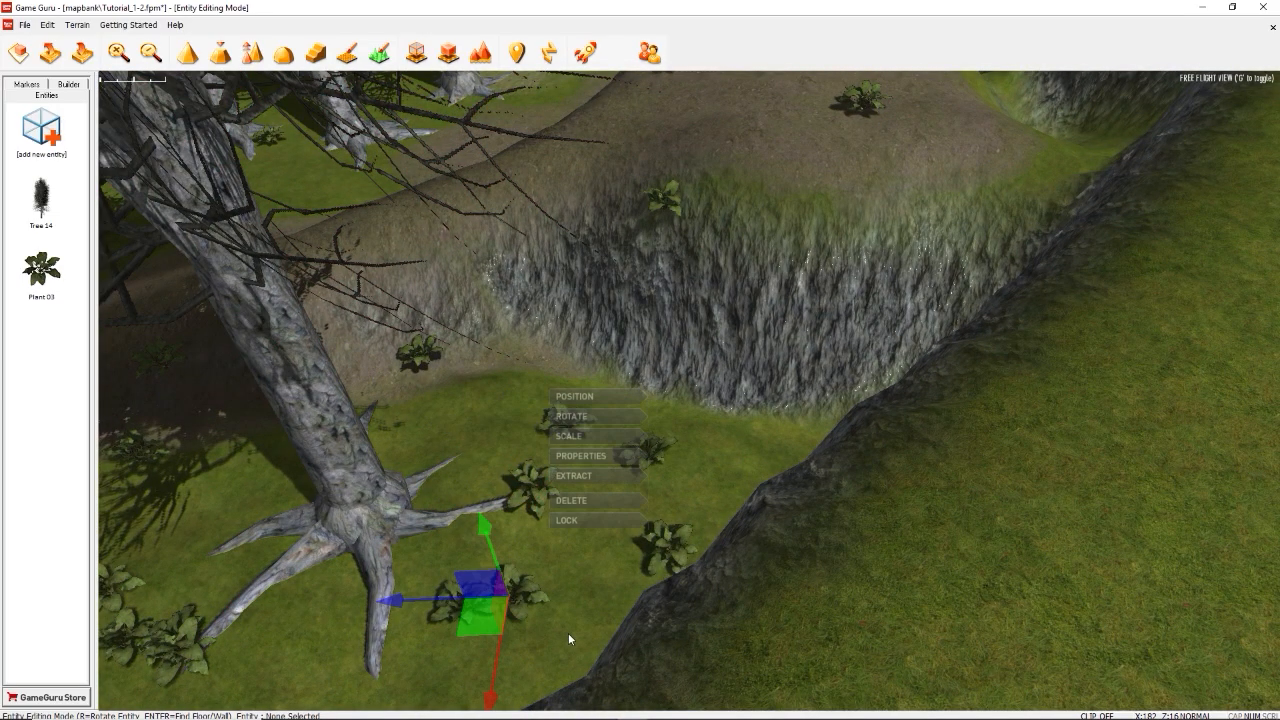
{"action": "key", "text": "Delete"}
Step: Delete the plant hanging on the steep rock slope below the raised dirt path
{"action": "left_click", "coordinate": [671, 152]}
{"action": "left_click", "coordinate": [718, 270]}
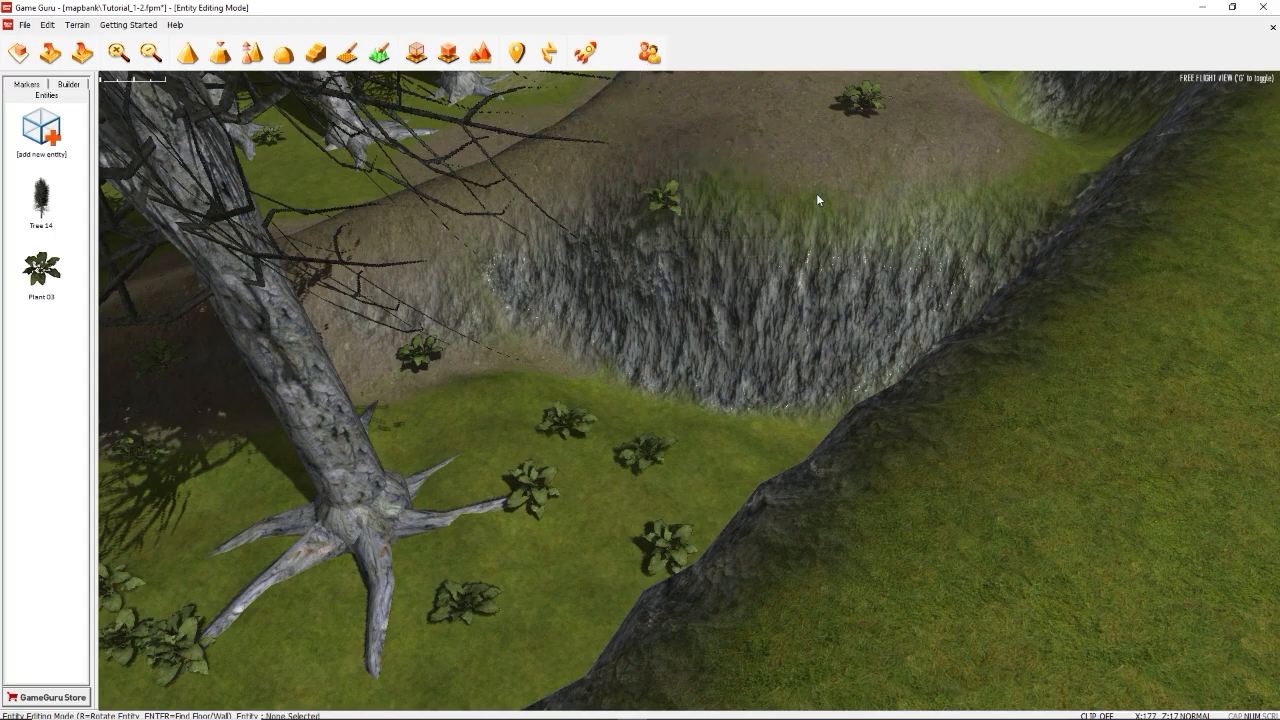
{"action": "key", "text": "s"}
{"action": "right_click_drag", "start_coordinate": [797, 318], "coordinate": [898, 508]}
{"action": "left_click_drag", "start_coordinate": [898, 507], "coordinate": [742, 417]}
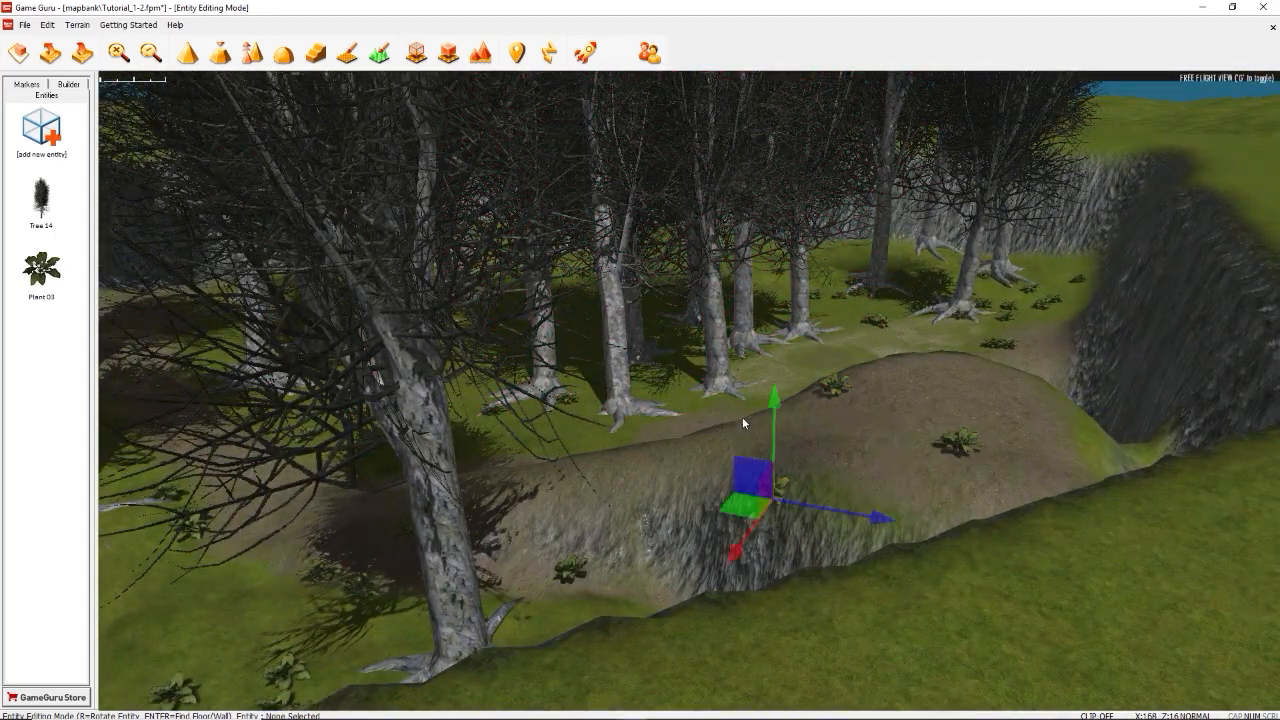
{"action": "key", "text": "w"}
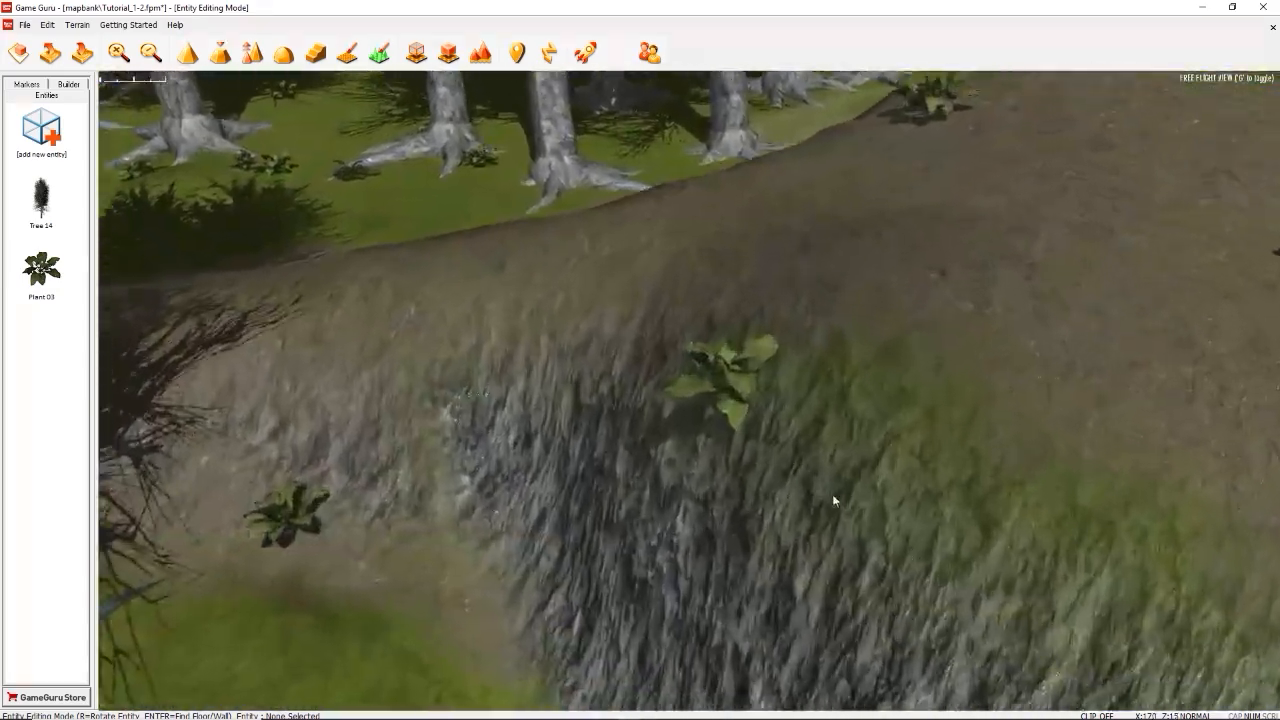
{"action": "left_click", "coordinate": [736, 372]}
{"action": "key", "text": "Delete"}
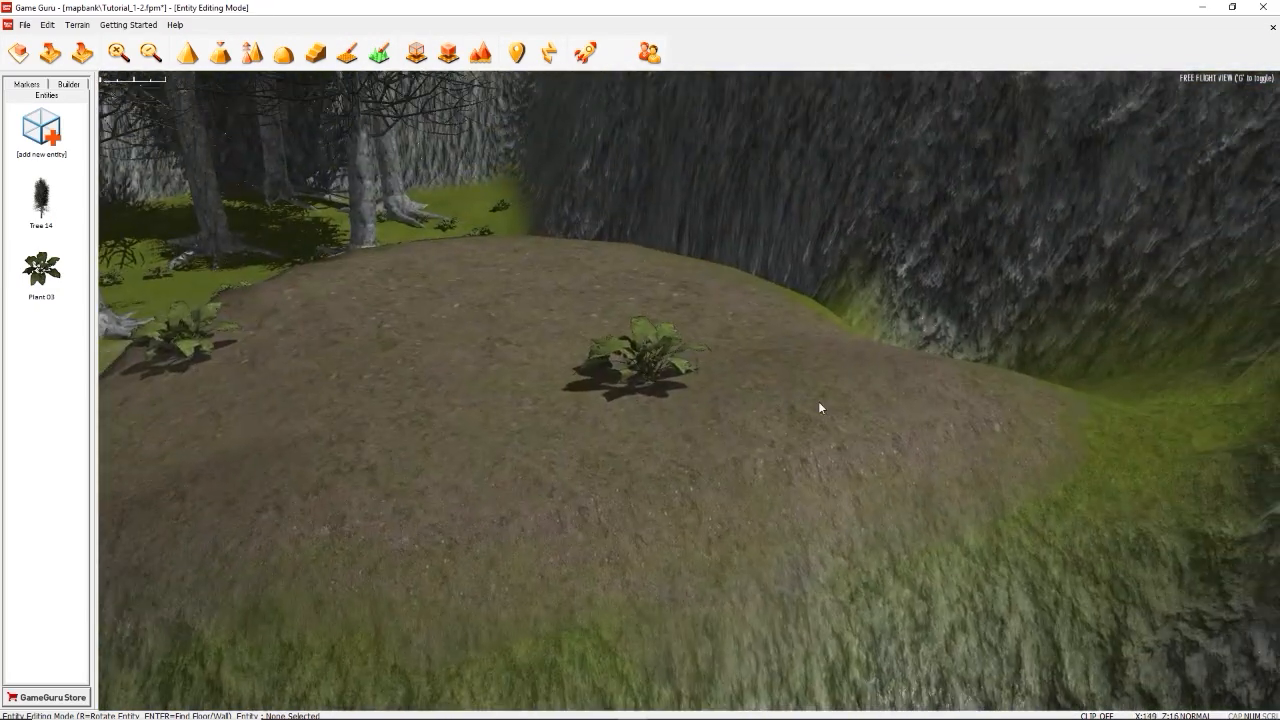
Step: Remove the plants standing on top of the raised dirt mound
{"action": "key", "text": "w"}
{"action": "left_click", "coordinate": [608, 340]}
{"action": "right_click_drag", "start_coordinate": [669, 217], "coordinate": [889, 422]}
{"action": "left_click", "coordinate": [631, 484]}
{"action": "left_click", "coordinate": [676, 402]}
Step: Move the plants overlapping the base of the tree near the mound out from its roots
{"action": "scroll", "coordinate": [672, 400], "scroll_direction": "up", "scroll_amount": 10}
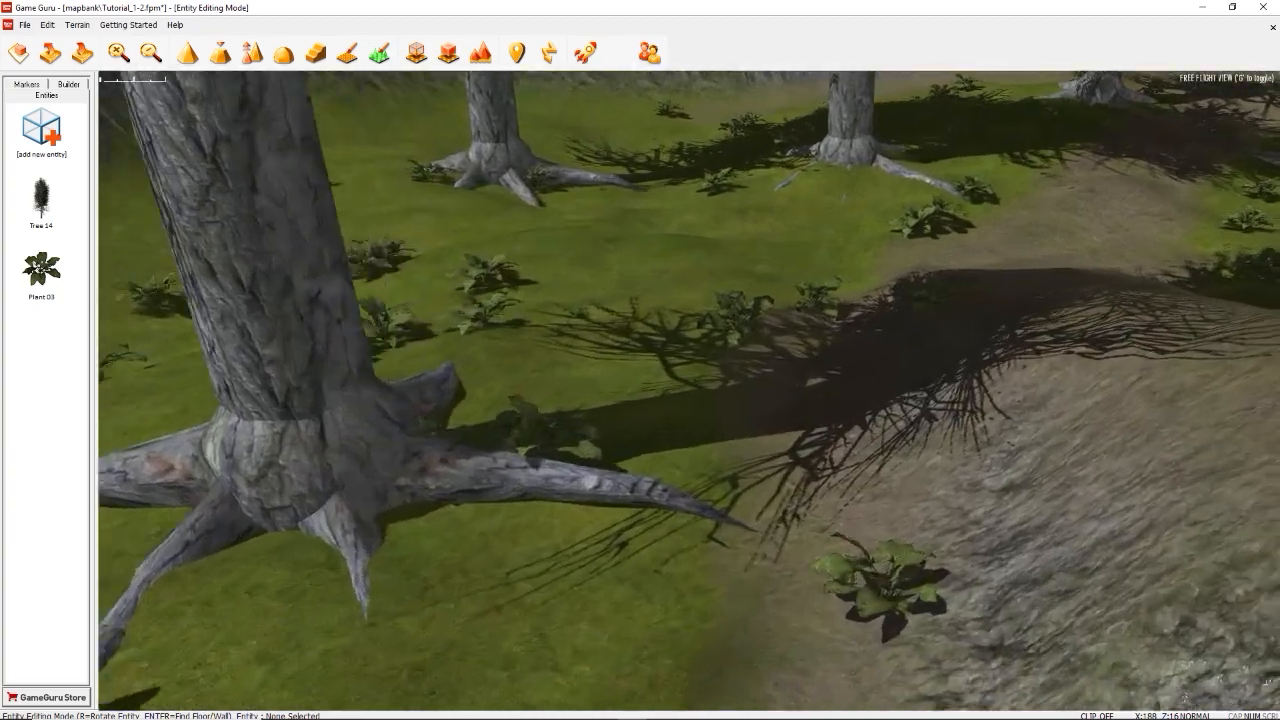
{"action": "right_click_drag", "start_coordinate": [672, 400], "coordinate": [603, 460]}
{"action": "left_click", "coordinate": [631, 443]}
{"action": "left_click_drag", "start_coordinate": [637, 449], "coordinate": [696, 475]}
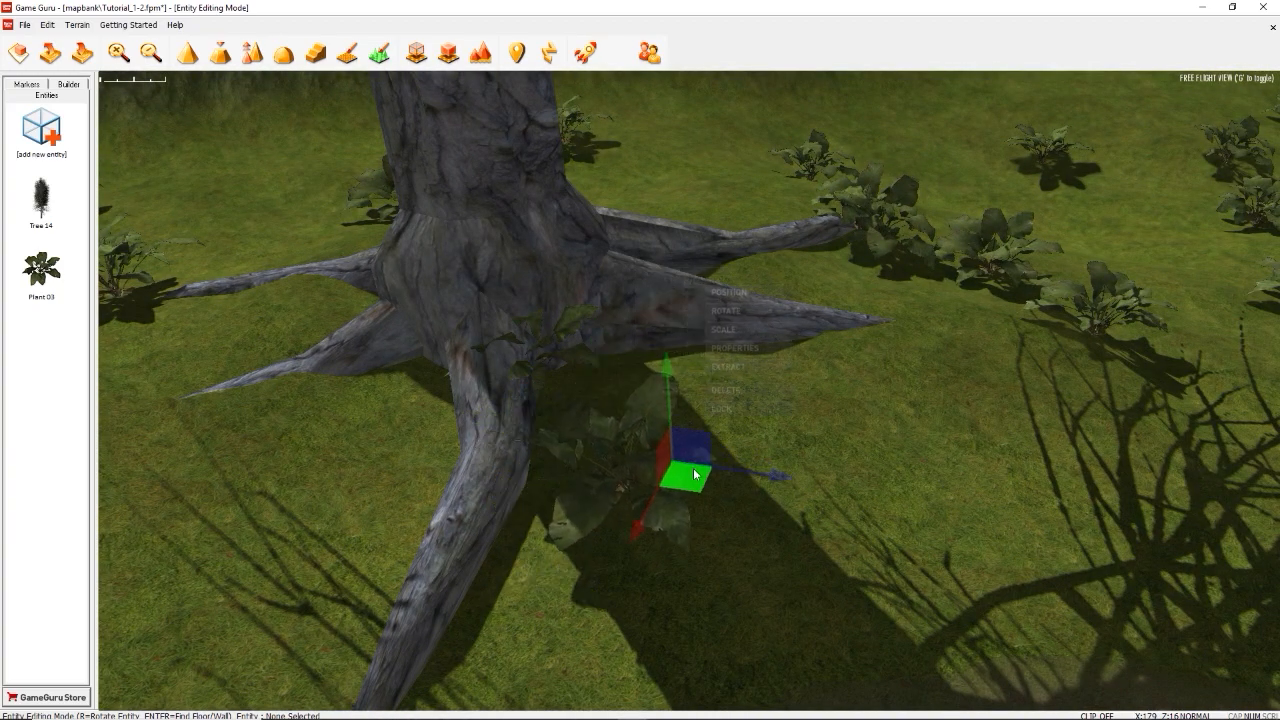
{"action": "left_click_drag", "start_coordinate": [586, 348], "coordinate": [448, 418]}
Step: Reposition the plants that overlap the tip of the tree's long root on the open grass
{"action": "right_click_drag", "start_coordinate": [430, 417], "coordinate": [450, 395]}
{"action": "key", "text": "w"}
{"action": "right_click_drag", "start_coordinate": [950, 355], "coordinate": [900, 382]}
{"action": "right_click_drag", "start_coordinate": [890, 471], "coordinate": [1060, 455]}
{"action": "key", "text": "s"}
{"action": "key", "text": "w"}
{"action": "key", "text": "s"}
{"action": "key", "text": "w"}
{"action": "key", "text": "s"}
{"action": "right_click_drag", "start_coordinate": [1000, 400], "coordinate": [969, 457]}
{"action": "left_click", "coordinate": [723, 449]}
{"action": "left_click_drag", "start_coordinate": [728, 450], "coordinate": [970, 463]}
{"action": "left_click", "coordinate": [736, 517]}
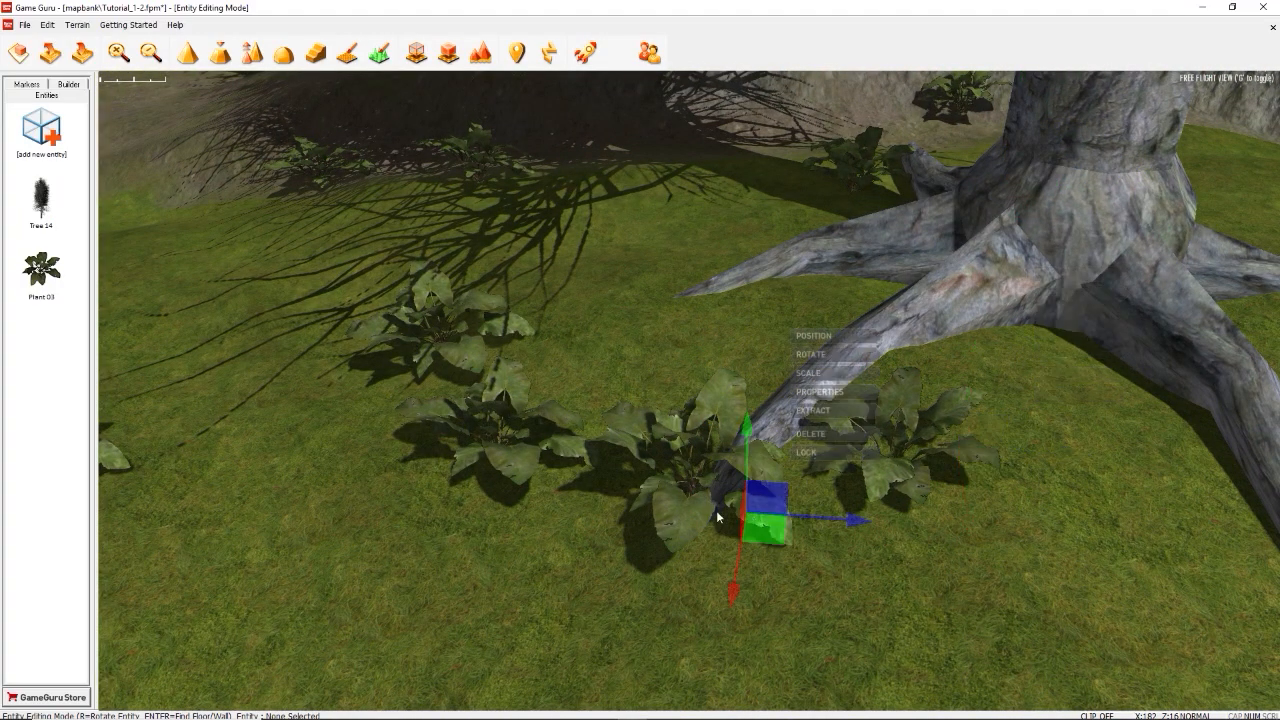
{"action": "left_click_drag", "start_coordinate": [762, 530], "coordinate": [733, 453]}
Step: Save the populated level under its current file name
{"action": "right_click_drag", "start_coordinate": [559, 522], "coordinate": [212, 289]}
{"action": "key", "text": "w"}
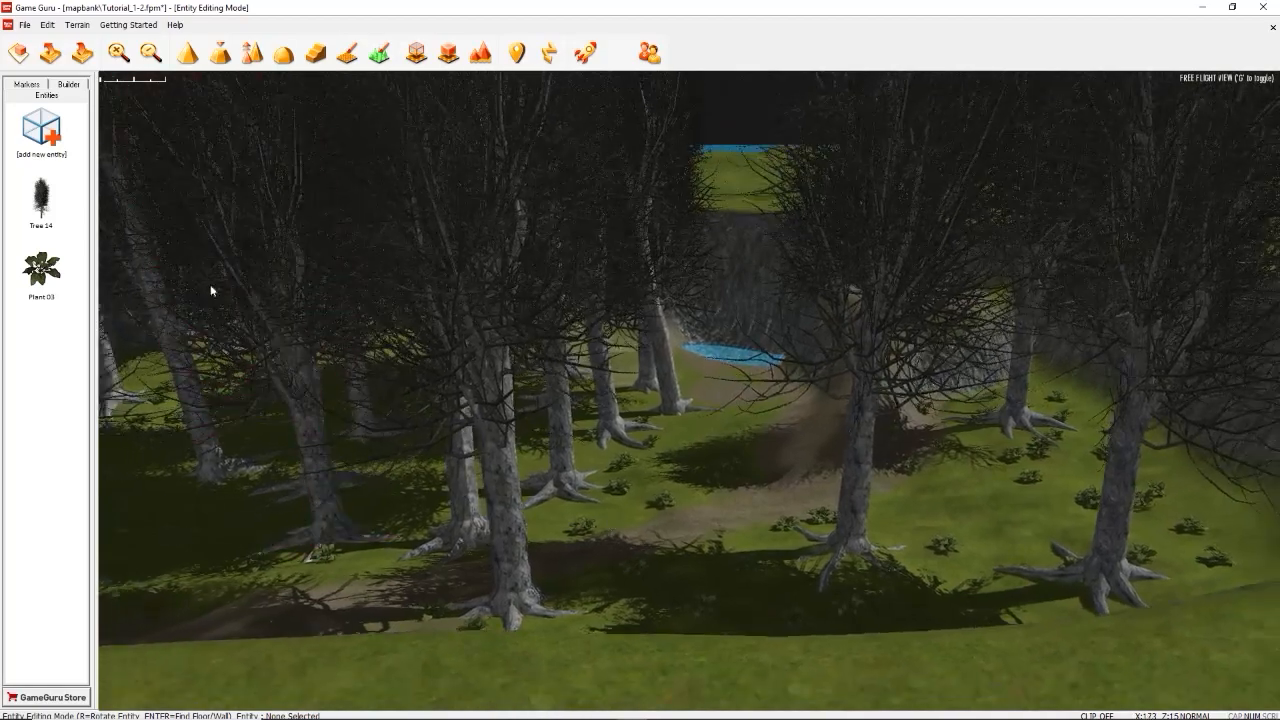
{"action": "left_click", "coordinate": [22, 25]}
{"action": "left_click", "coordinate": [42, 88]}
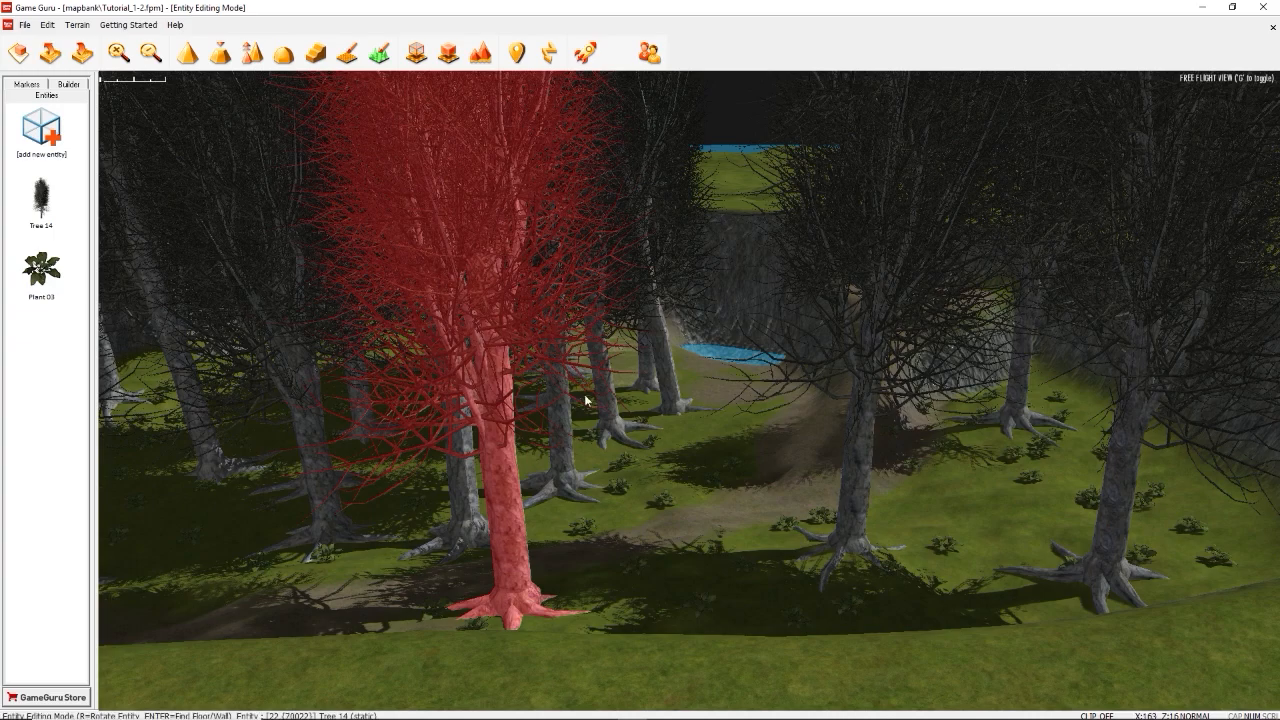
Step: Test the level in play mode to check the player's starting point, and return to the editor
{"action": "right_click_drag", "start_coordinate": [770, 607], "coordinate": [782, 680]}
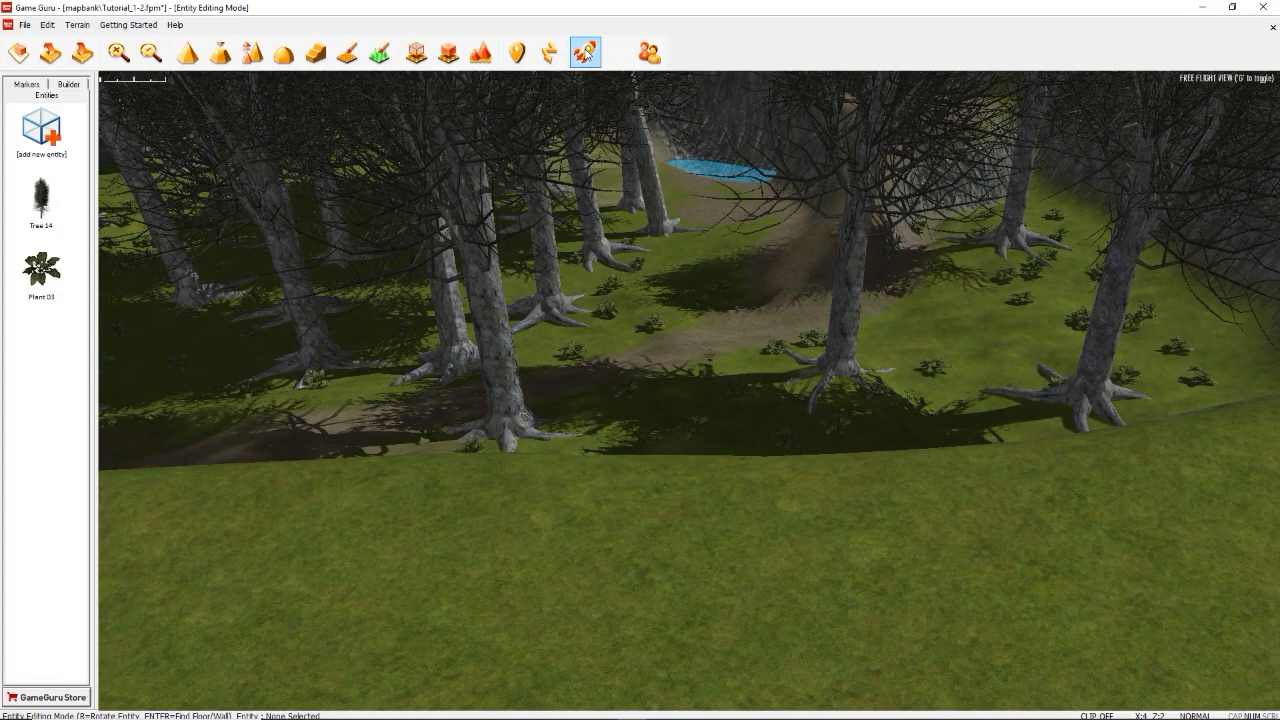
{"action": "left_click", "coordinate": [587, 54]}
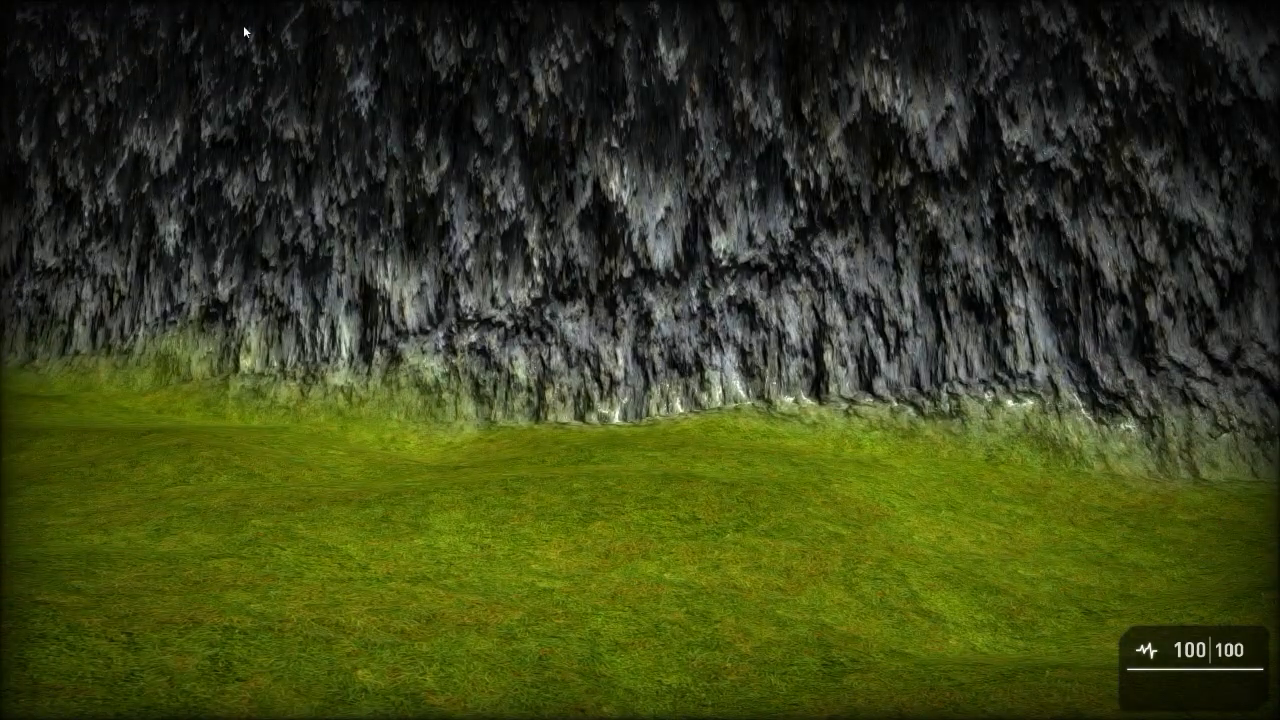
{"action": "key", "text": "Escape"}
Step: Place a Player Start marker on top of the raised dirt mound at the start of the path
{"action": "right_click_drag", "start_coordinate": [622, 286], "coordinate": [640, 390]}
{"action": "key", "text": "w"}
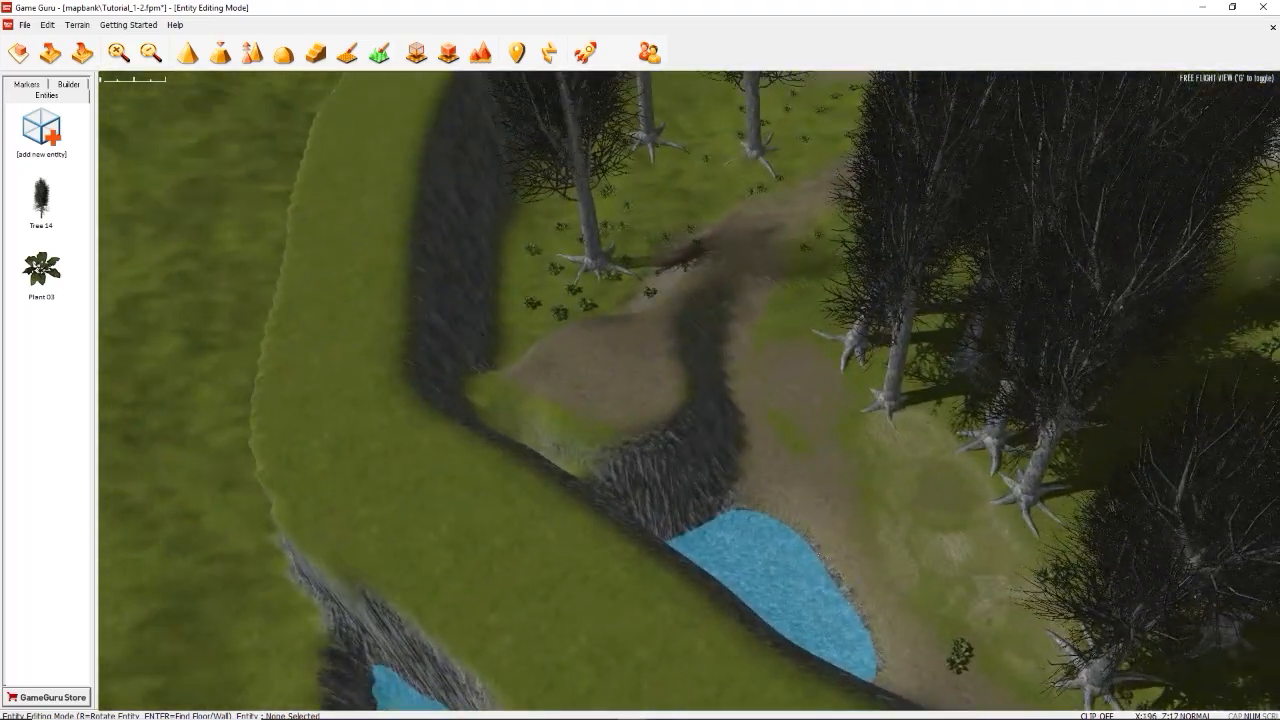
{"action": "right_click_drag", "start_coordinate": [640, 390], "coordinate": [630, 340]}
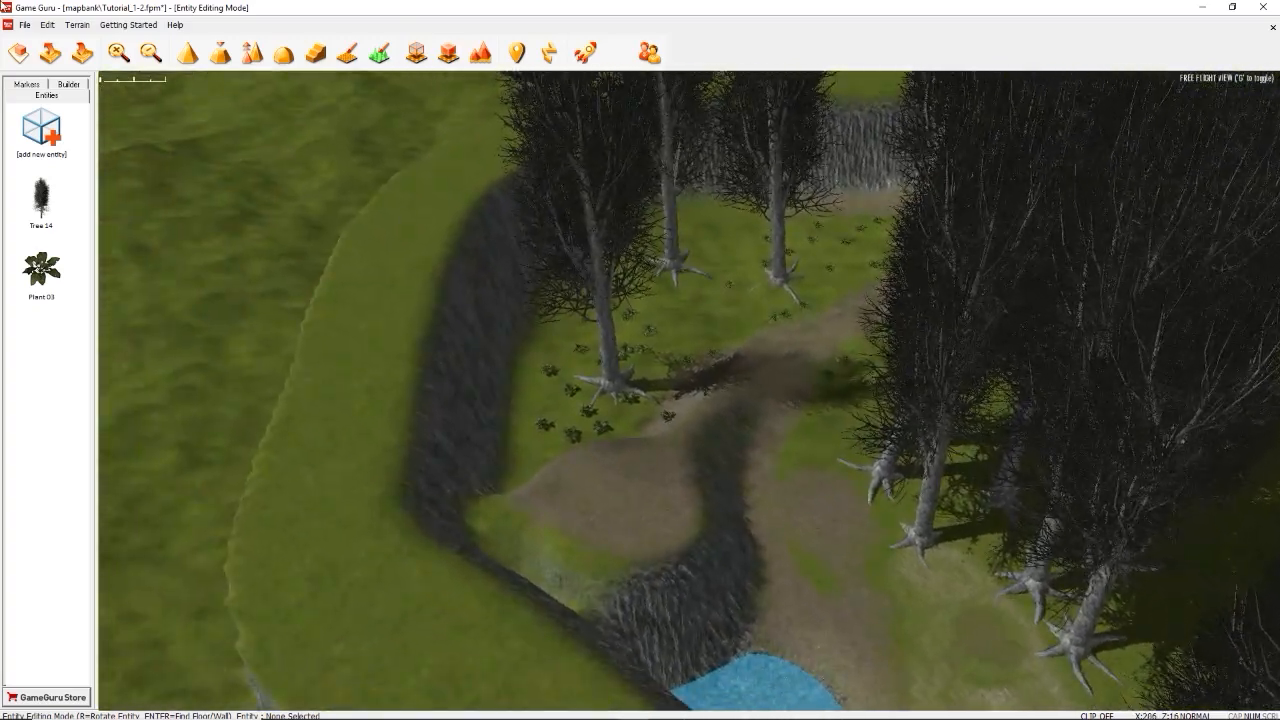
{"action": "left_click", "coordinate": [29, 85]}
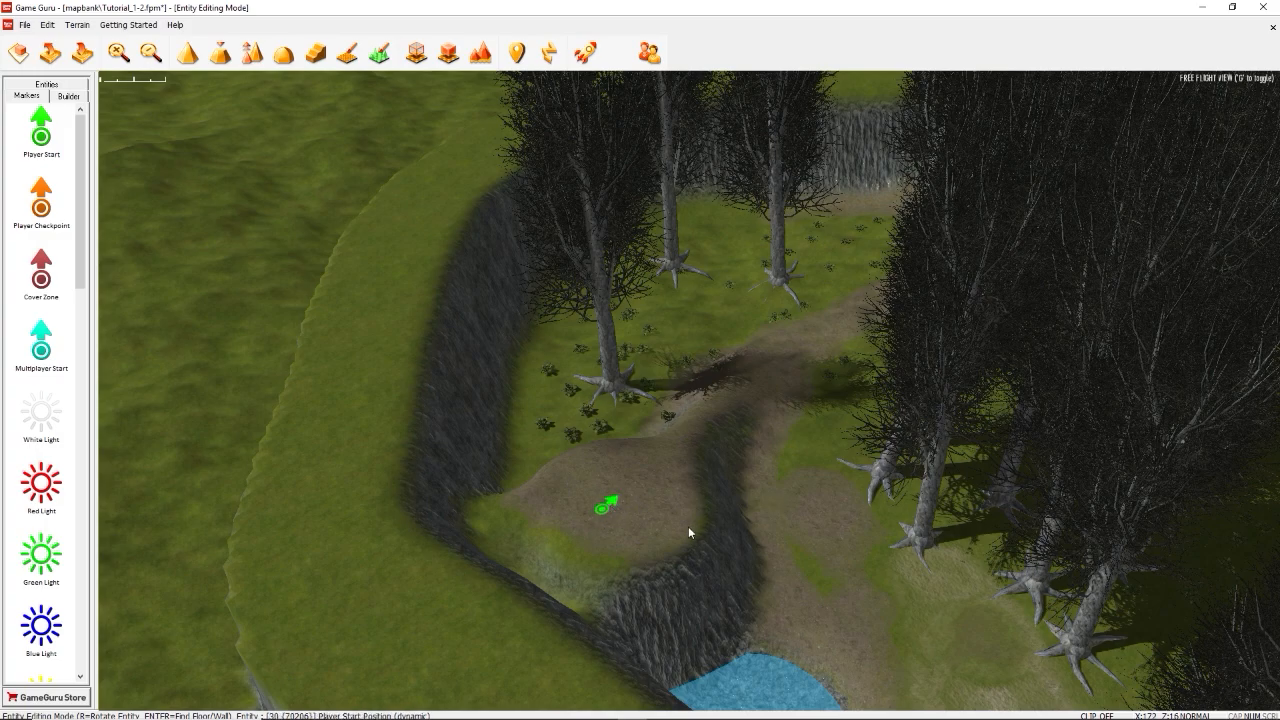
{"action": "right_click_drag", "start_coordinate": [785, 417], "coordinate": [790, 495]}
{"action": "right_click_drag", "start_coordinate": [633, 626], "coordinate": [636, 69]}
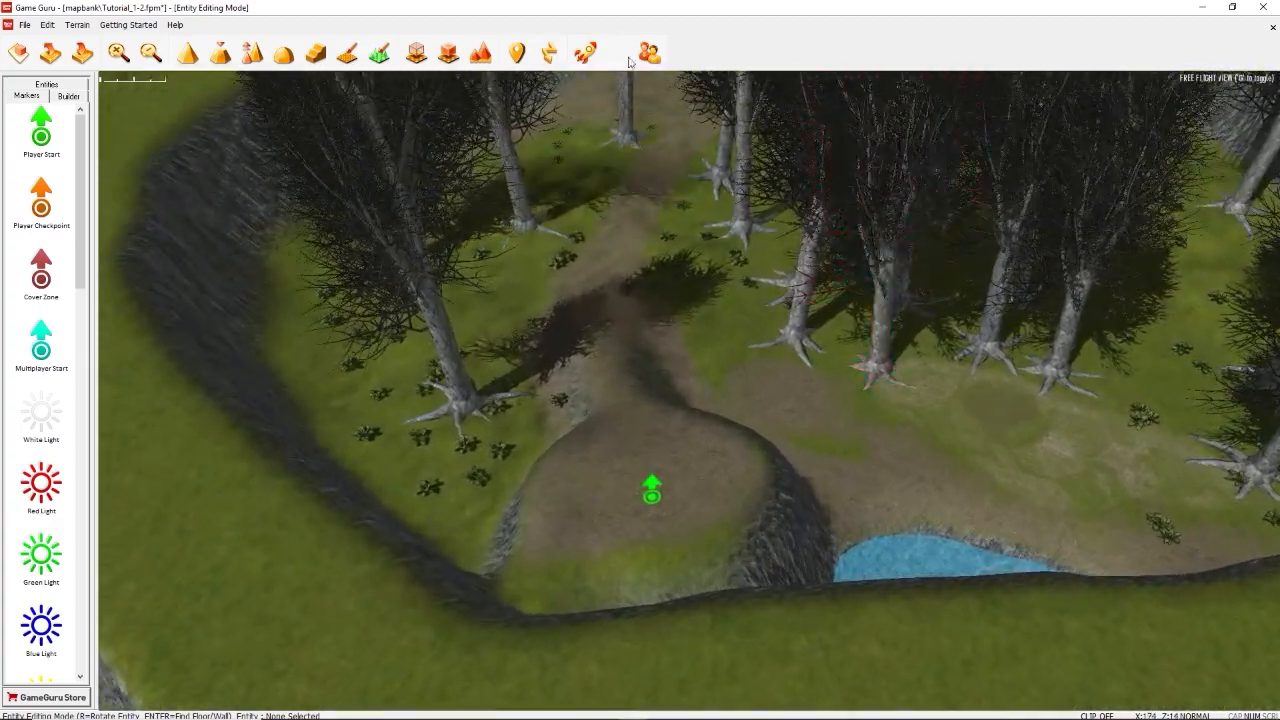
Step: Test-play the level from the new player start, walking down the dirt mound to inspect the plants and tree roots beside it
{"action": "left_click", "coordinate": [592, 52]}
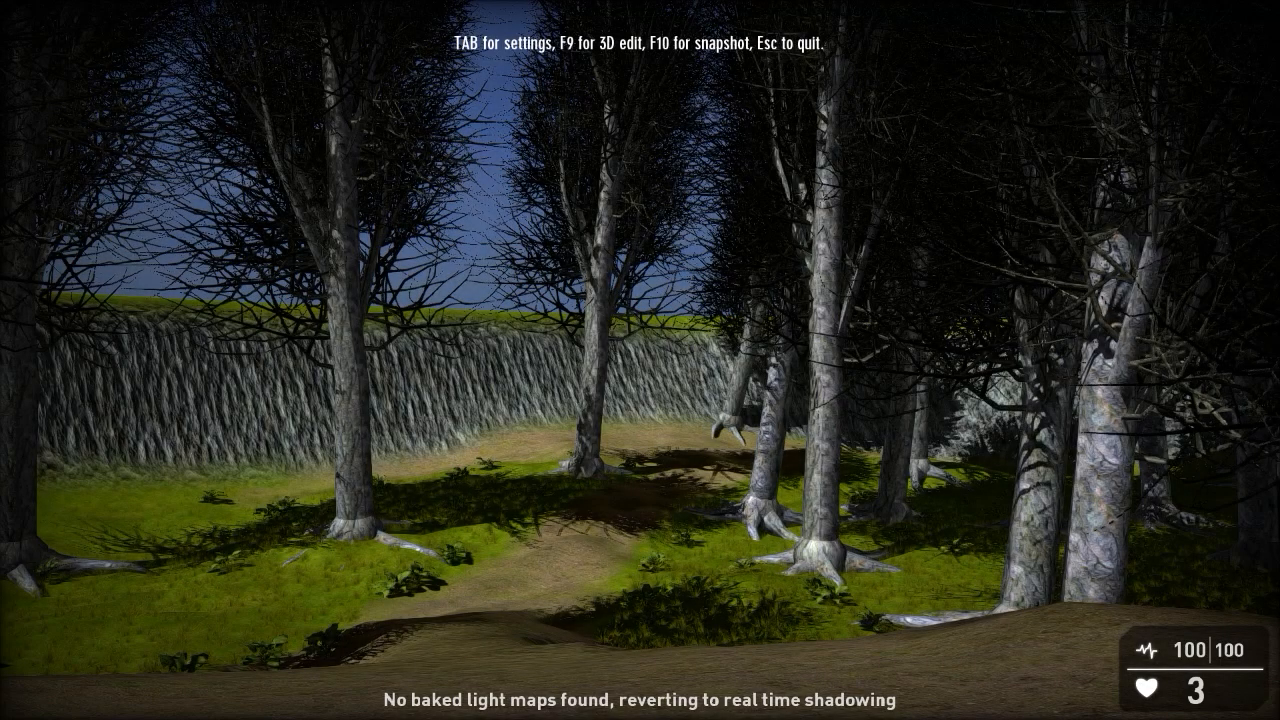
{"action": "key", "text": "w"}
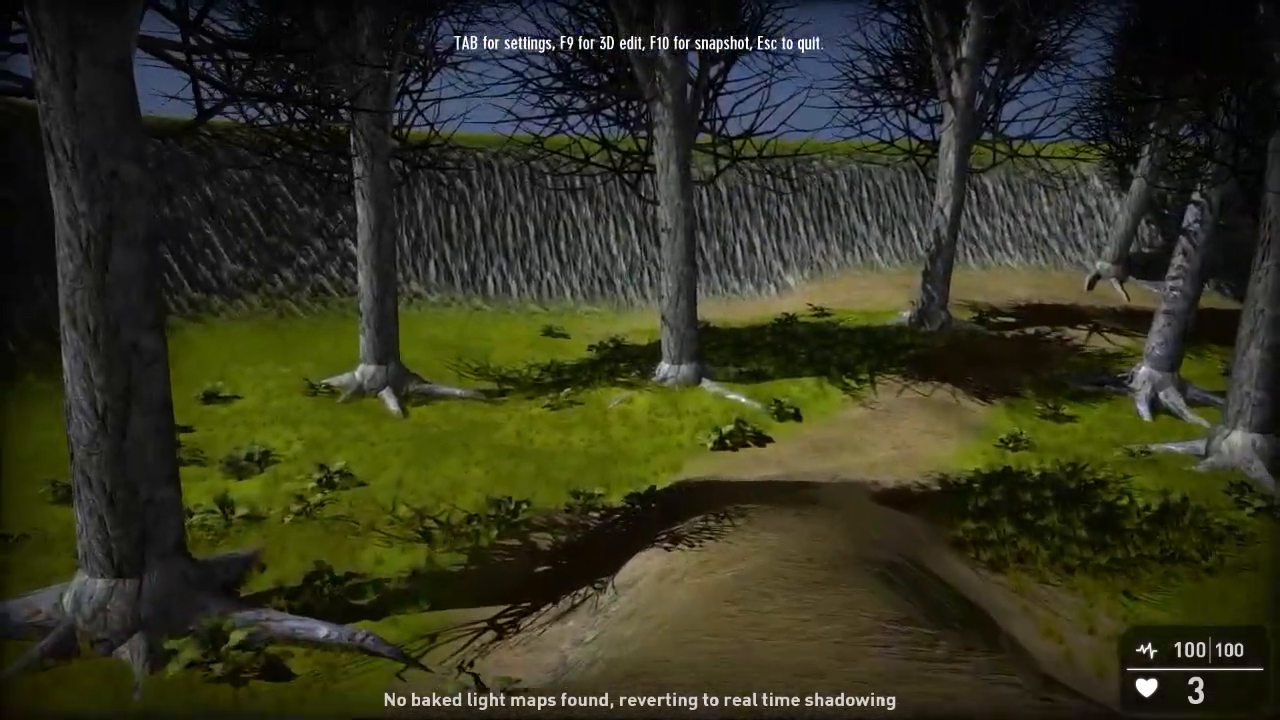
{"action": "key", "text": "w"}
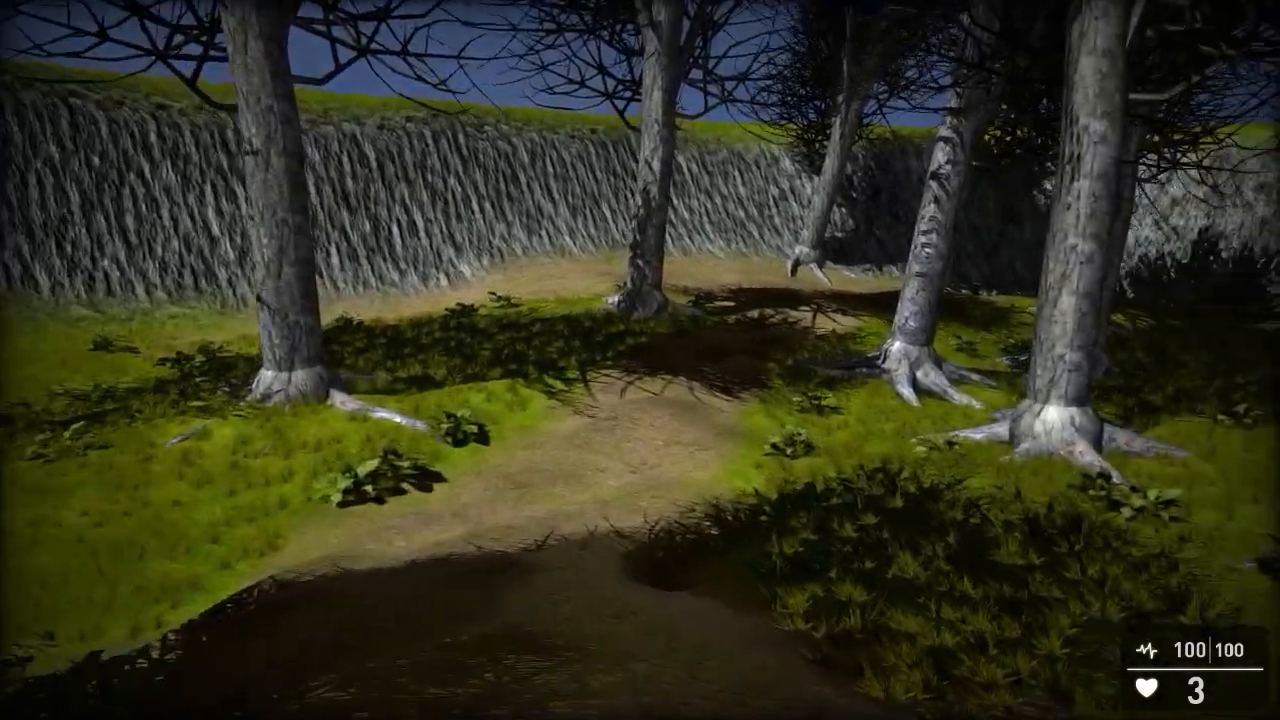
{"action": "key", "text": "w"}
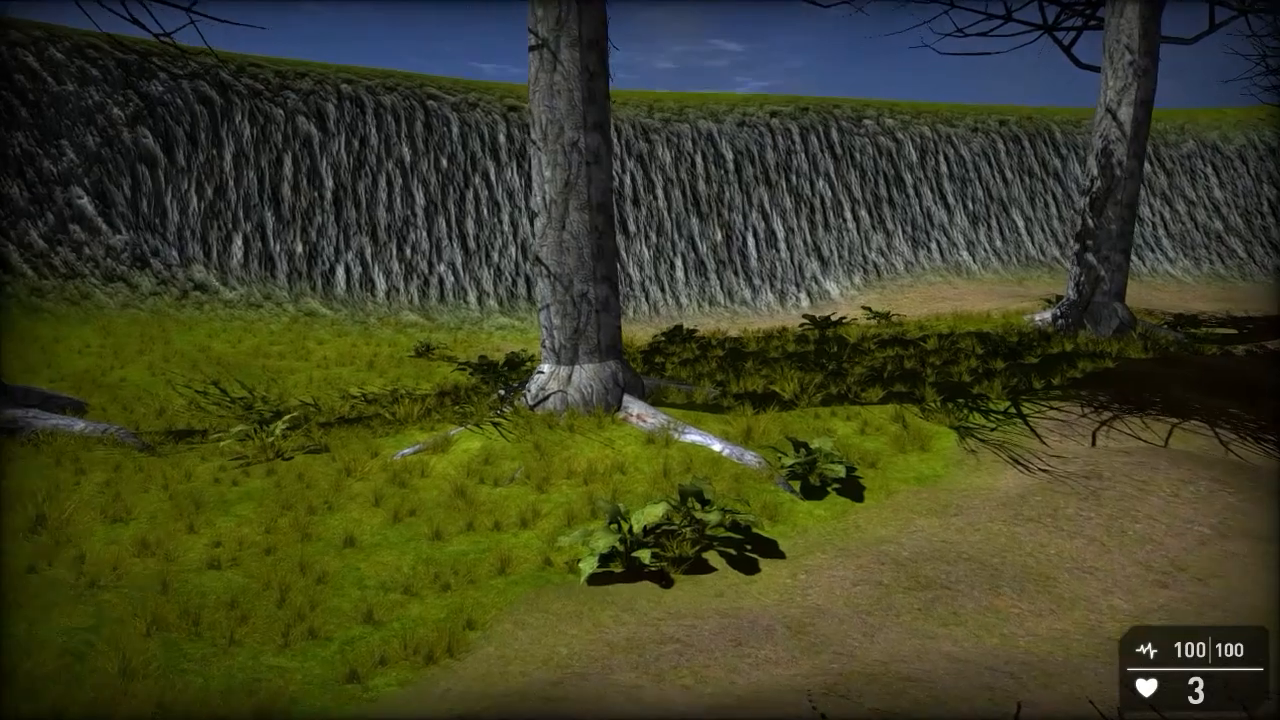
{"action": "key", "text": "w"}
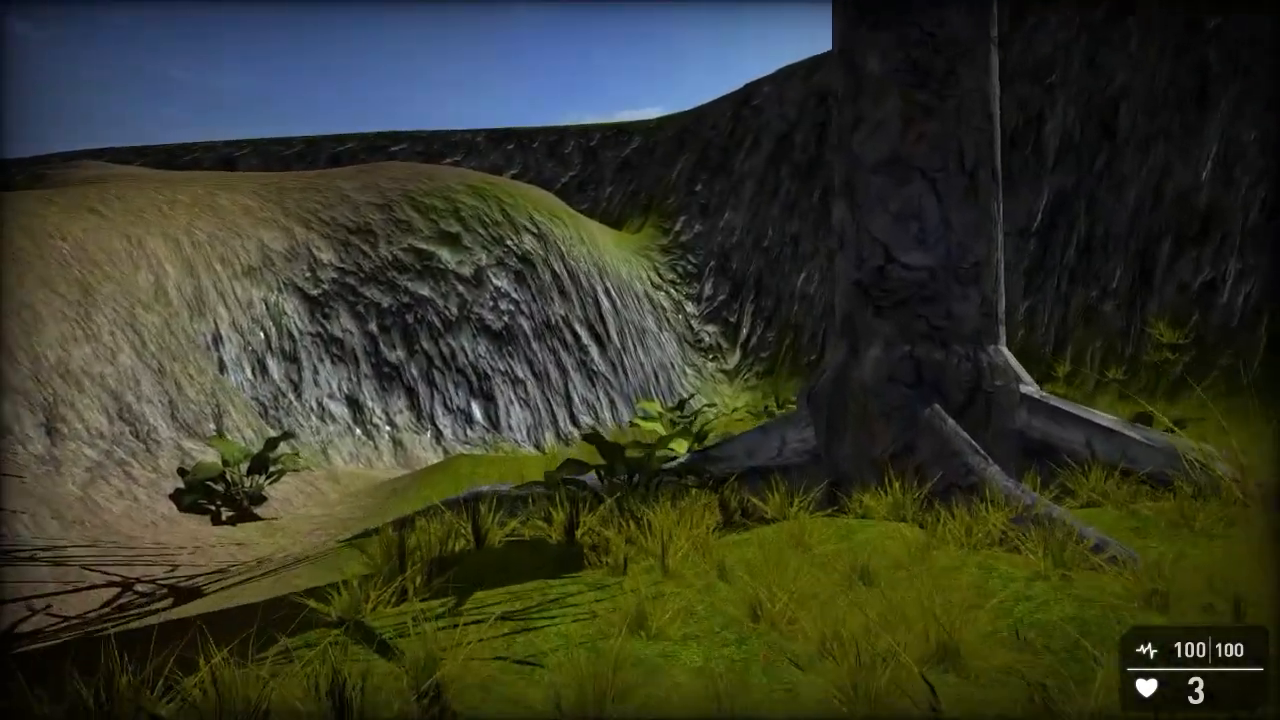
{"action": "key", "text": "w"}
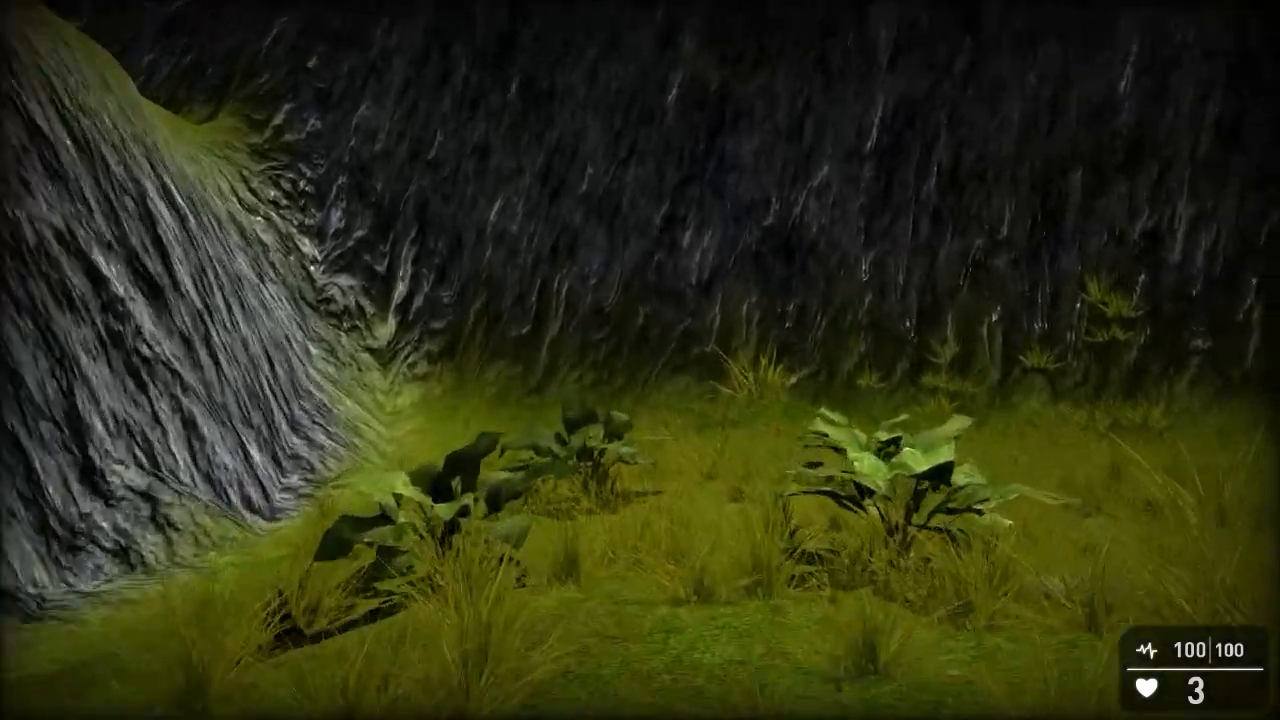
{"action": "key", "text": "w"}
{"action": "key", "text": "s"}
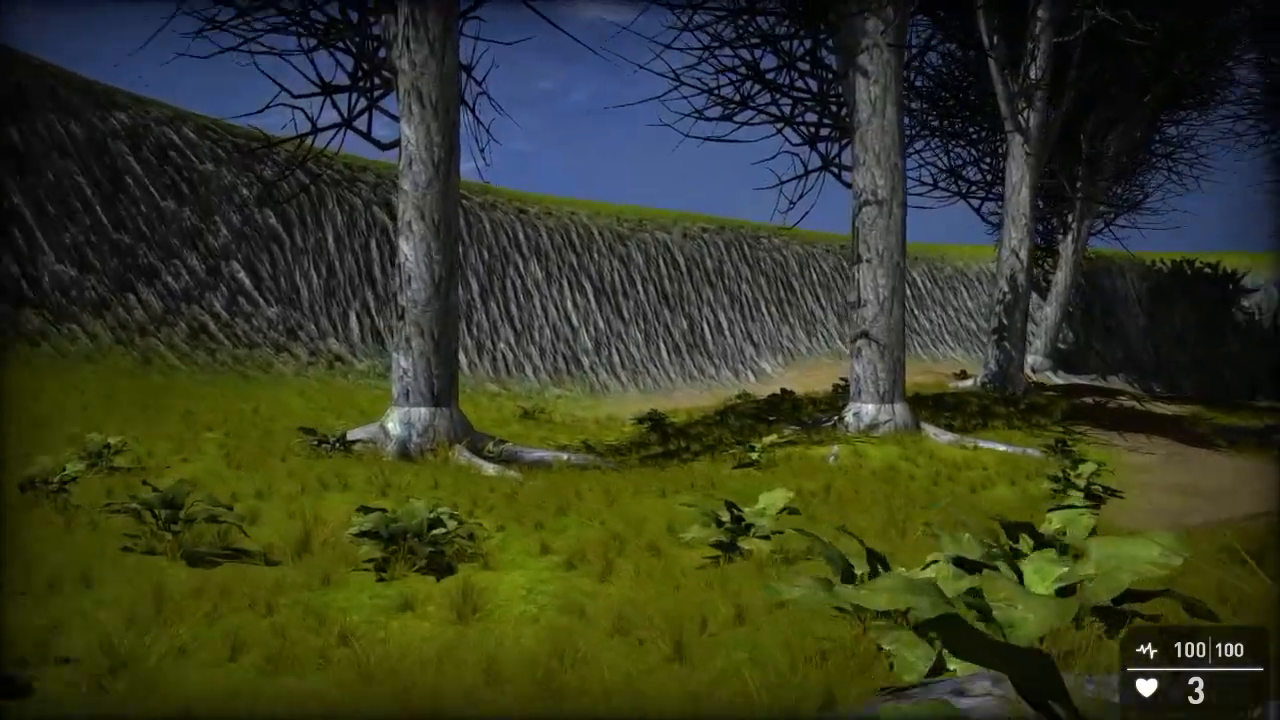
Step: Walk on through the forest in the test game, examining the leafy plants beside the path and the trees along the cliff wall
{"action": "key", "text": "w"}
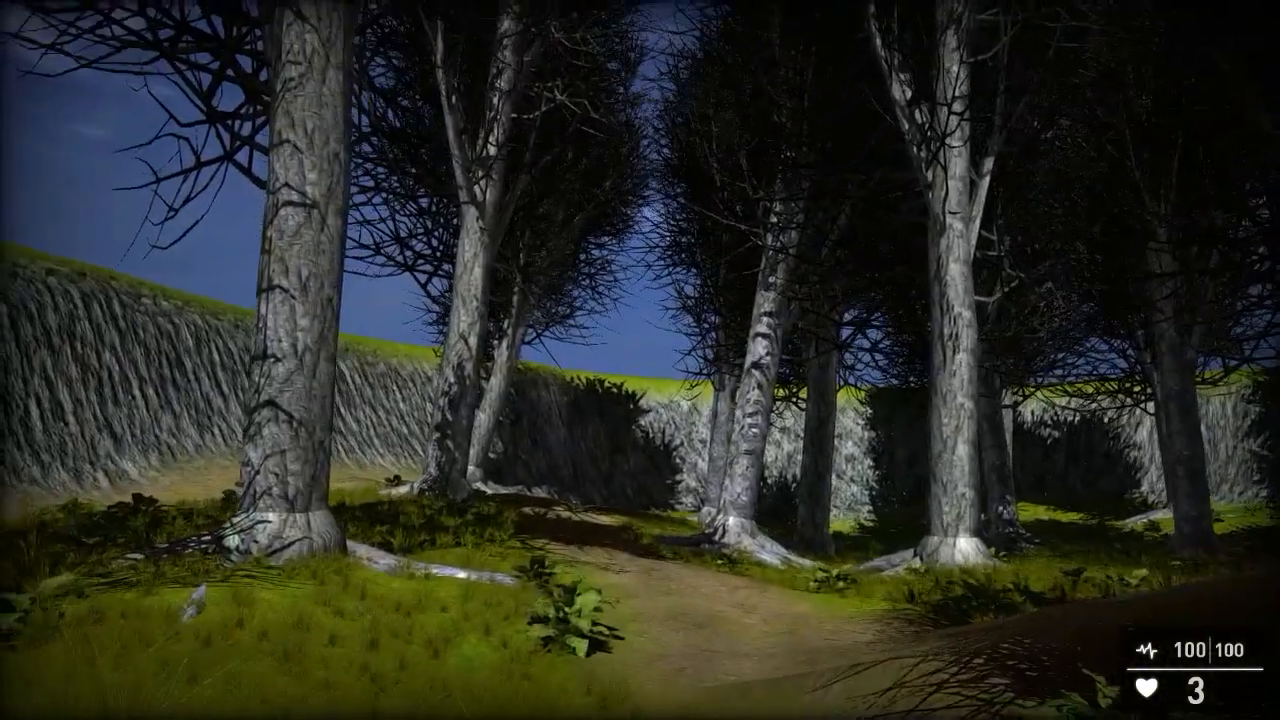
{"action": "key", "text": "w"}
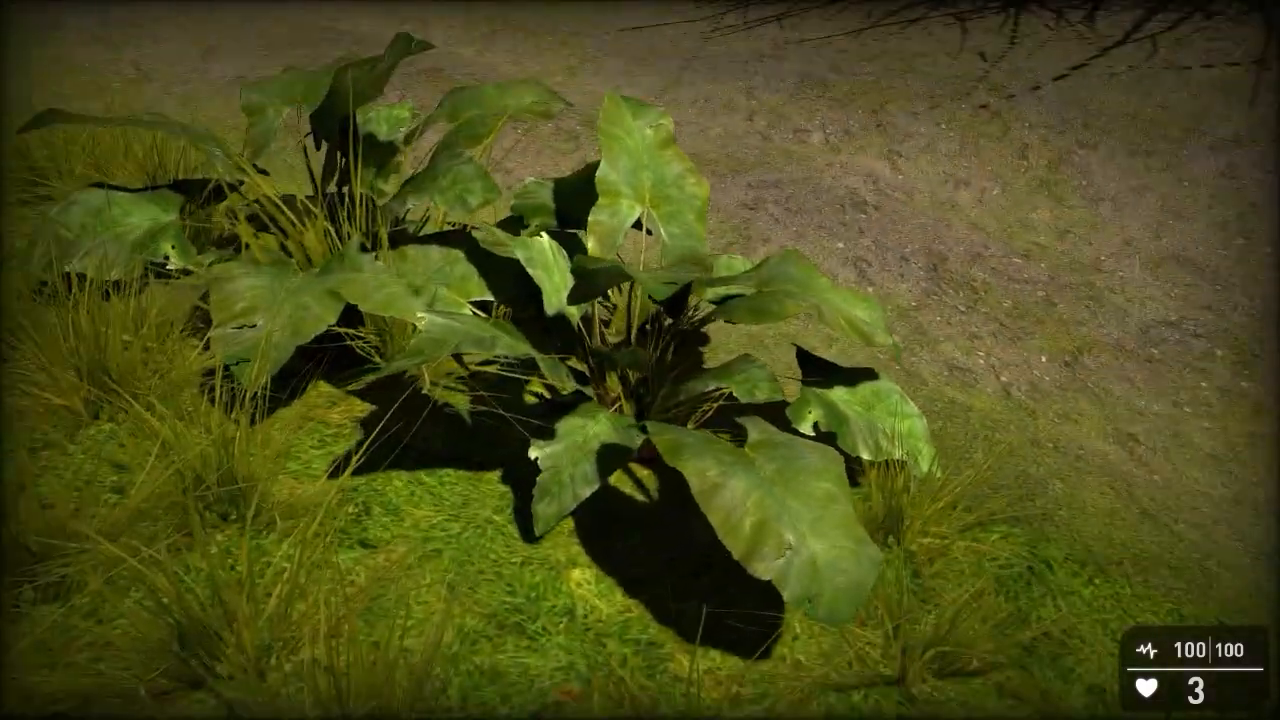
{"action": "key", "text": "w"}
{"action": "key", "text": "w"}
{"action": "key", "text": "w"}
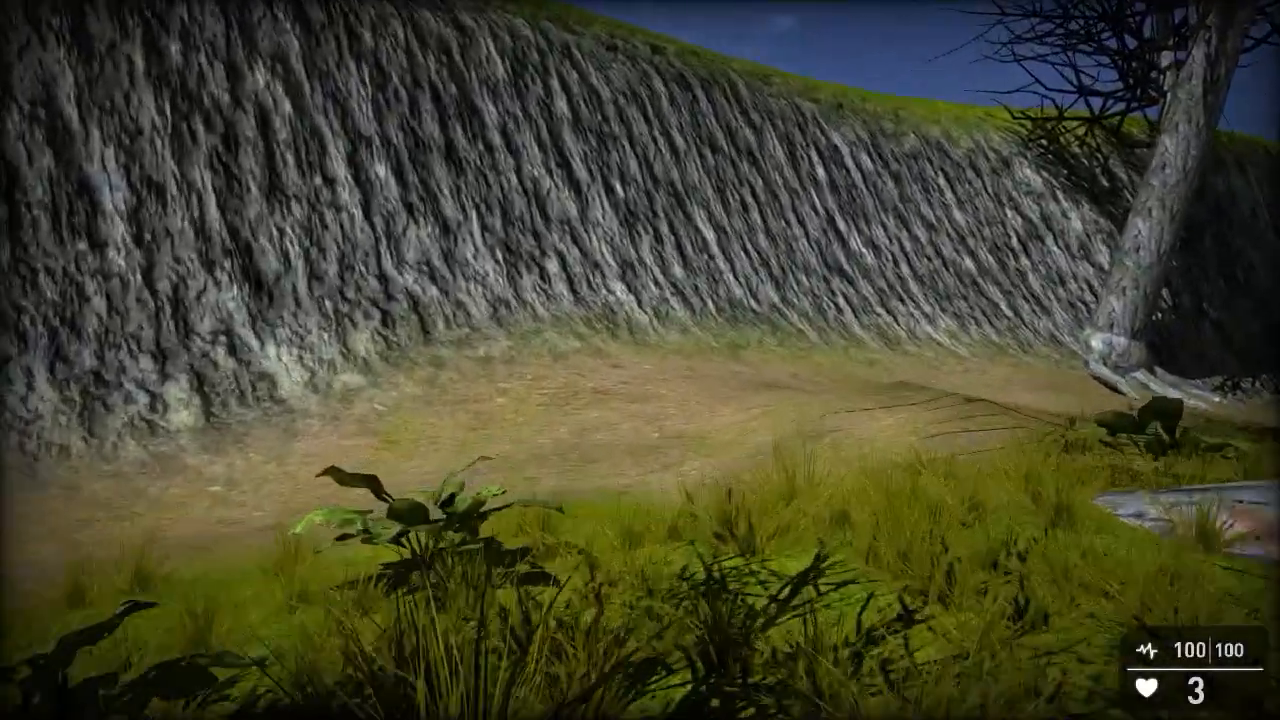
{"action": "key", "text": "w"}
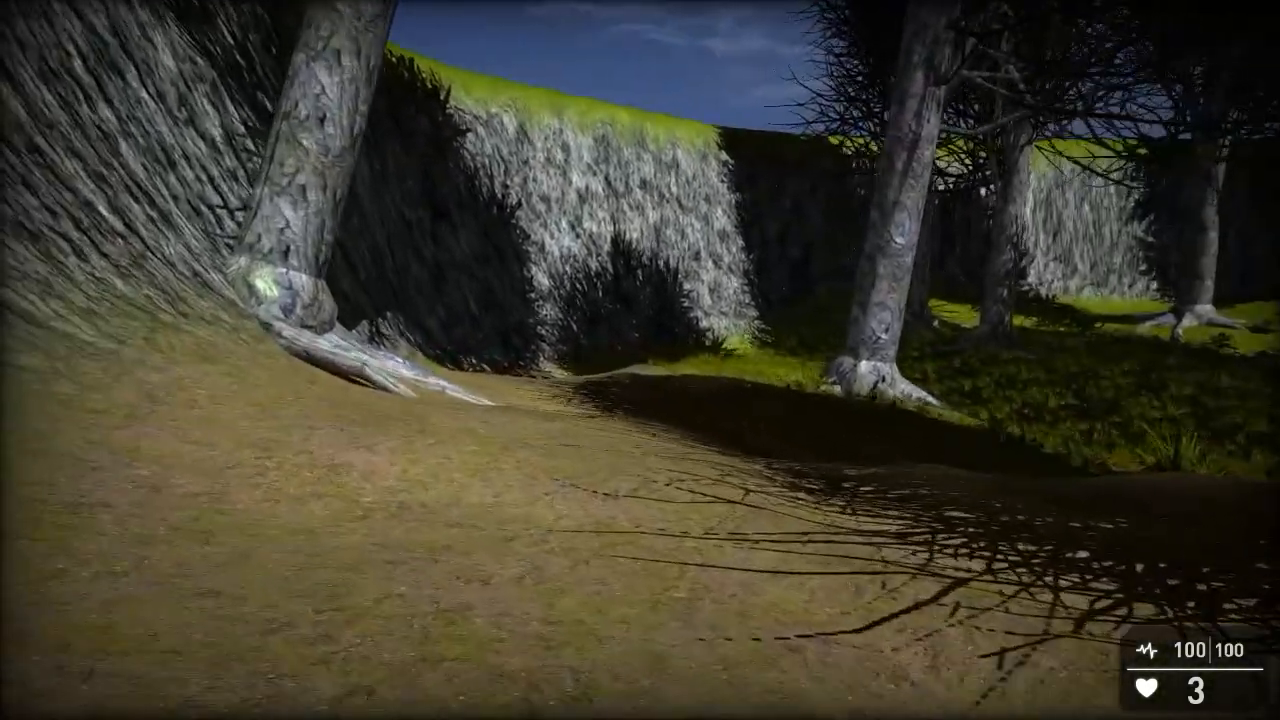